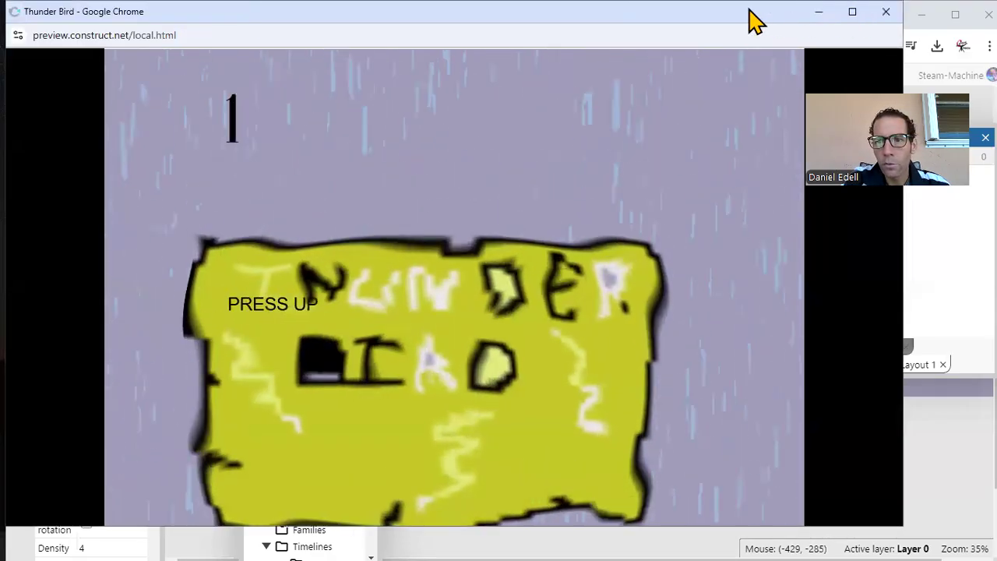
Step: Close the running Thunder Bird preview, look over its event sheet with the Project panel moved aside, and return to Layout 1
click(884, 13)
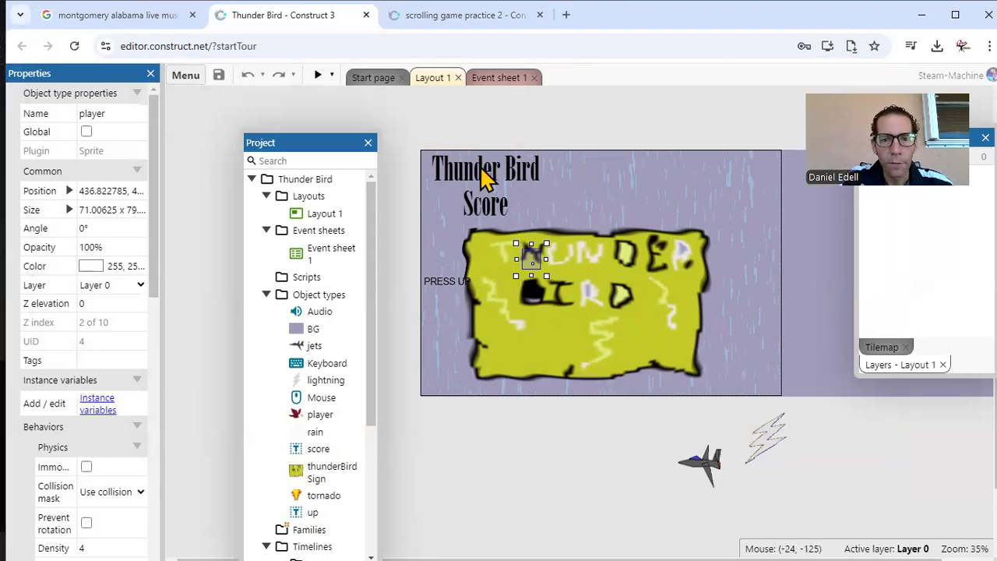
click(499, 78)
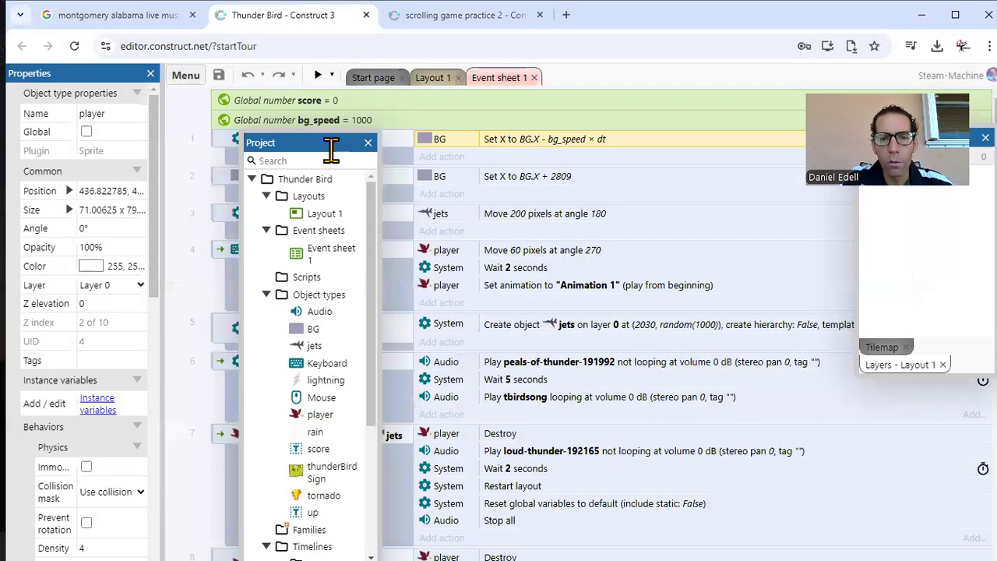
drag(314, 142, 48, 124)
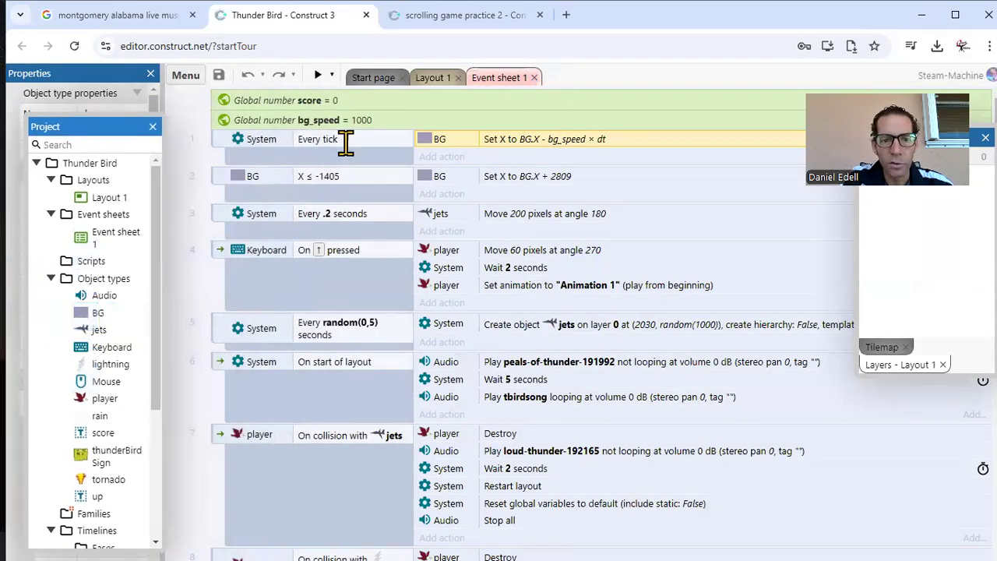
click(428, 78)
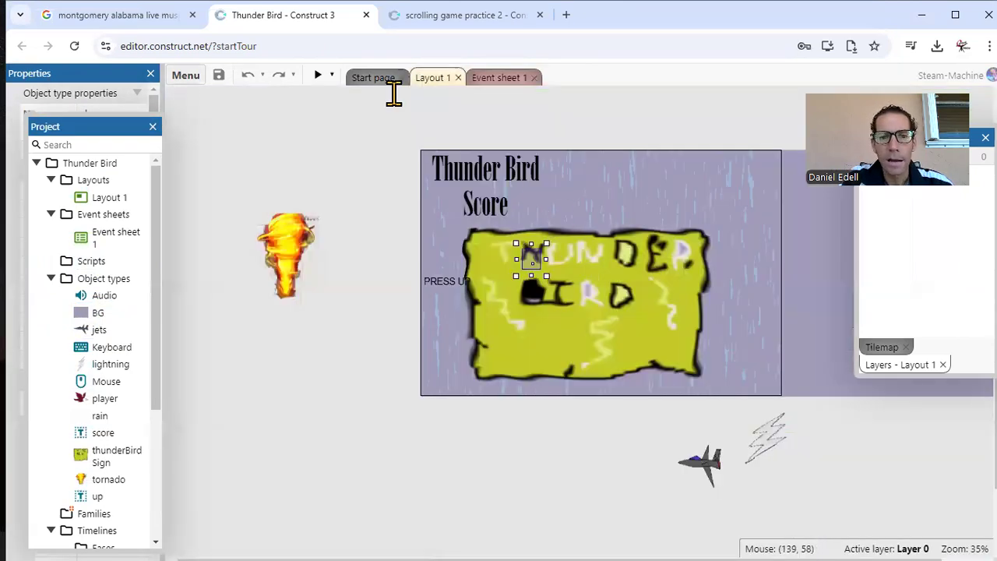
Step: Preview the Thunder Bird layout, play a round keeping the bird in flight, and close the preview window
click(318, 78)
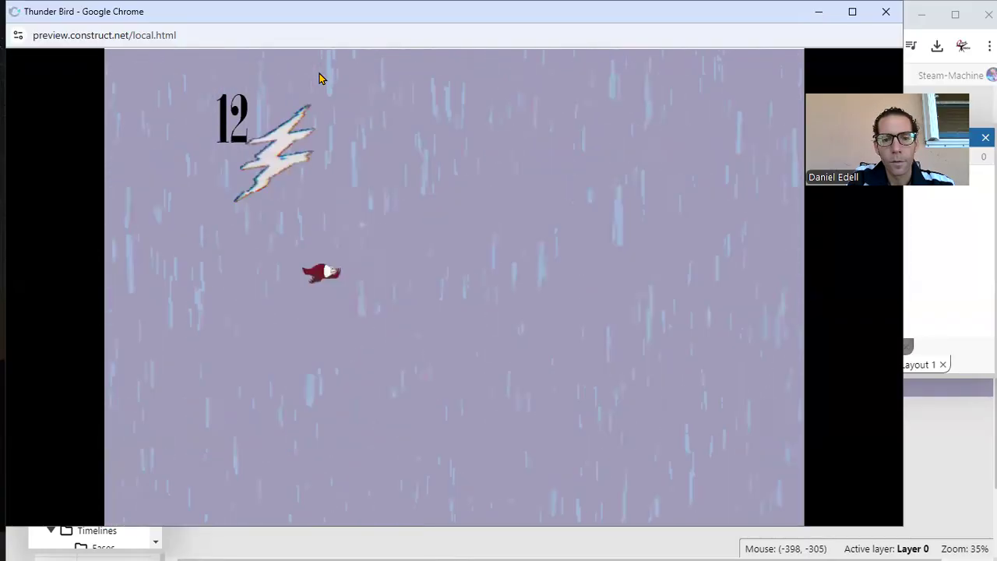
key(space)
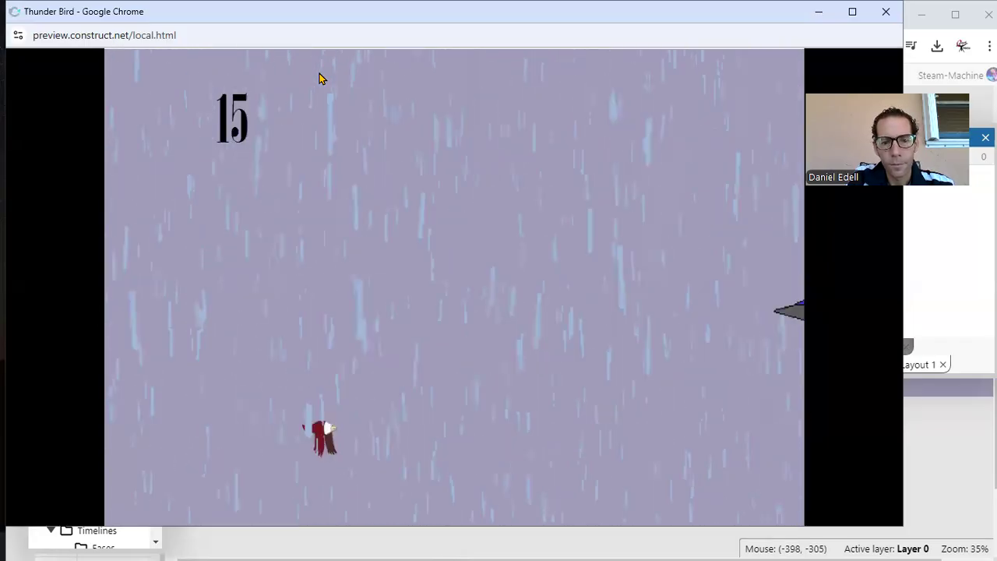
key(space)
key(space)
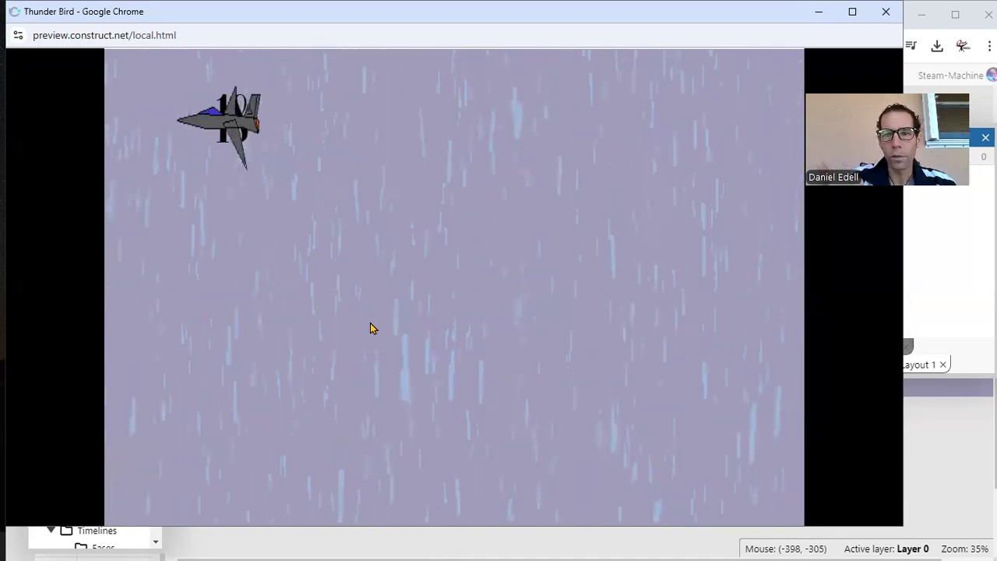
drag(251, 17, 145, 137)
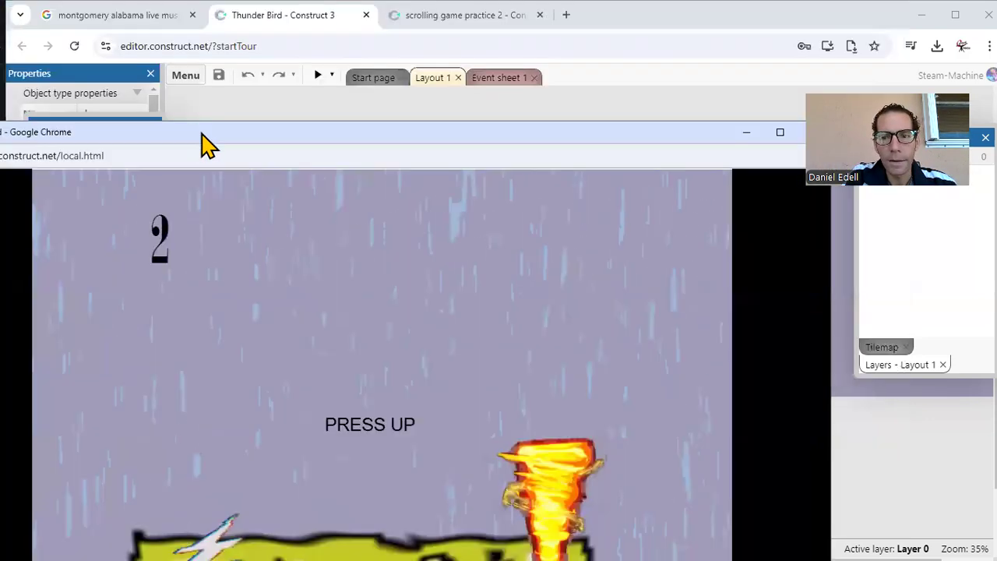
drag(615, 133, 541, 105)
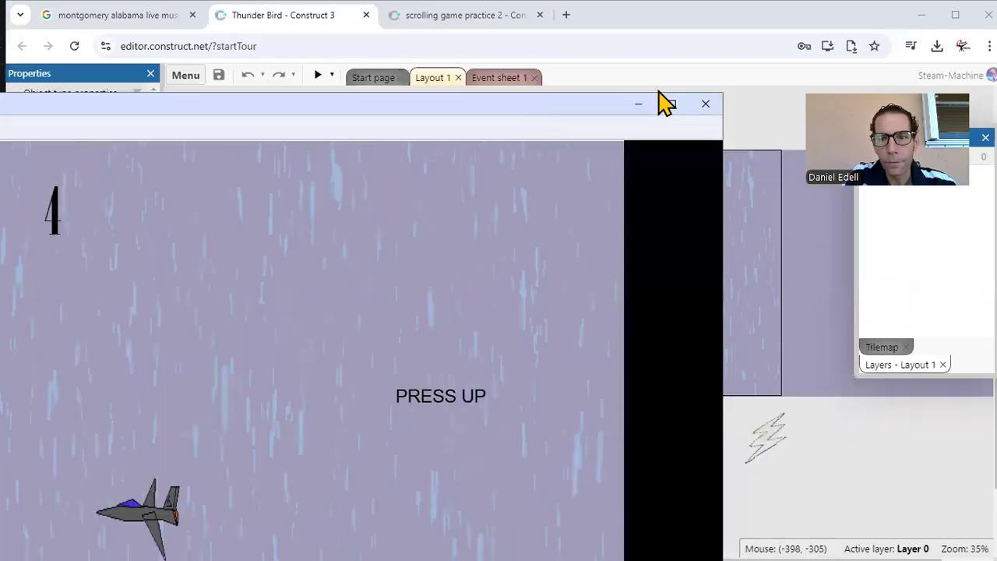
click(705, 105)
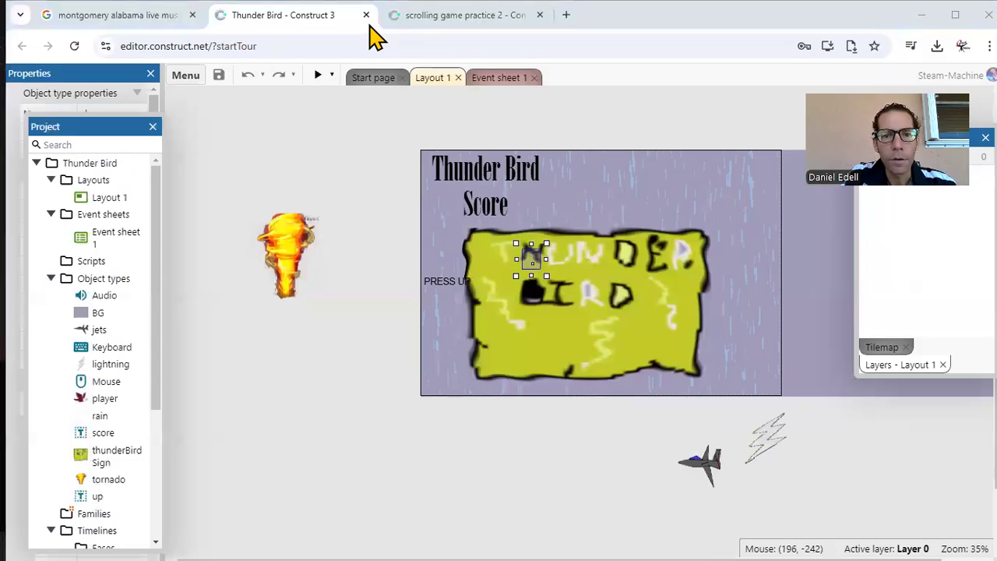
Step: Switch to the scrolling game practice 2 project and look over its event sheet
click(441, 16)
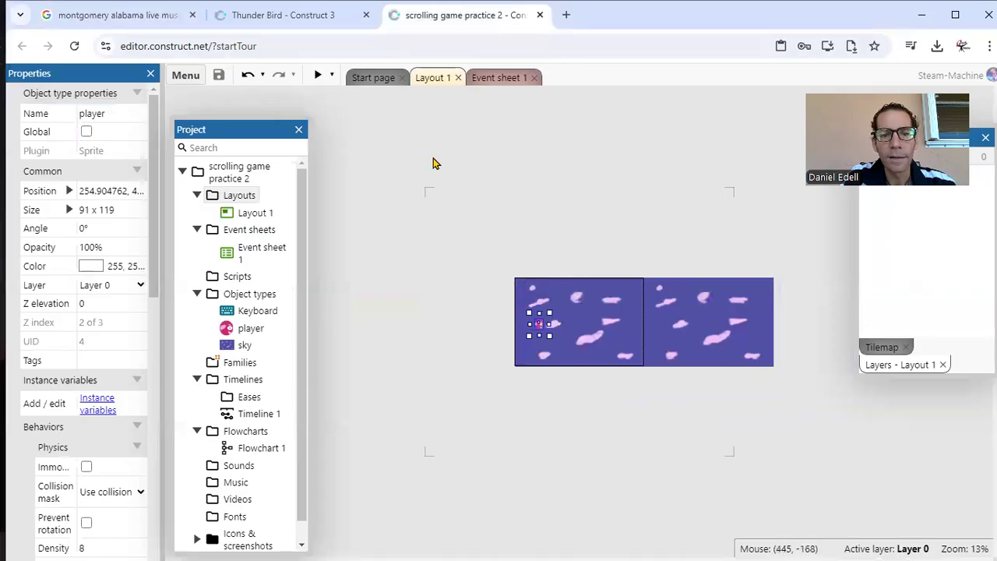
click(495, 78)
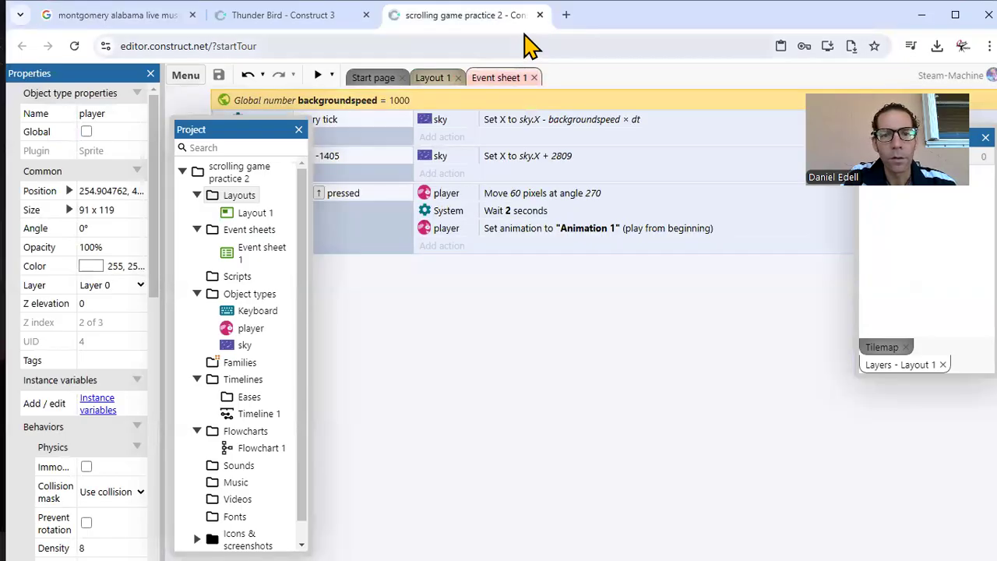
Step: Search for construct in a new browser tab, launch the Construct 3 editor from its free trial page, and decline the guided tour
click(568, 16)
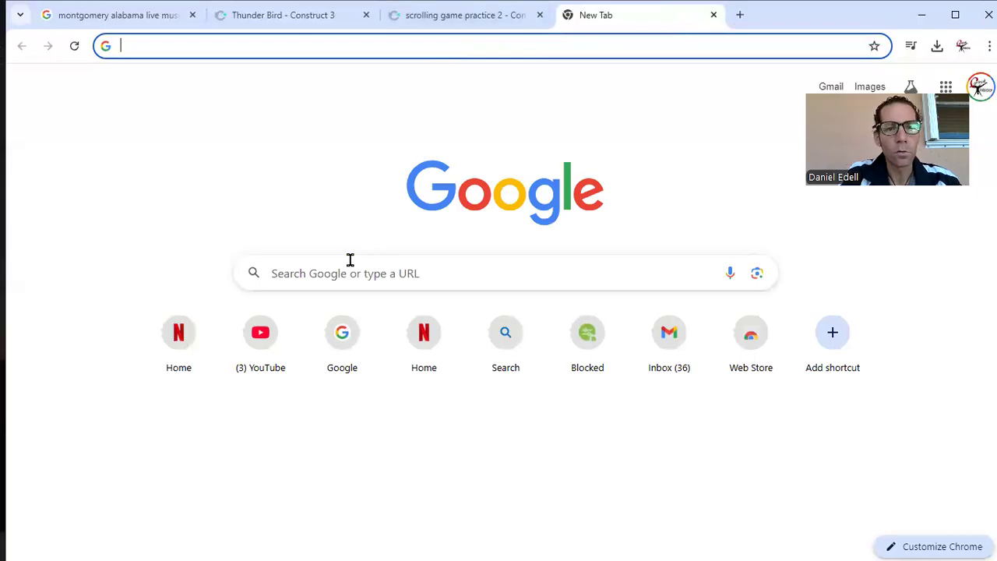
text(construct)
key(Return)
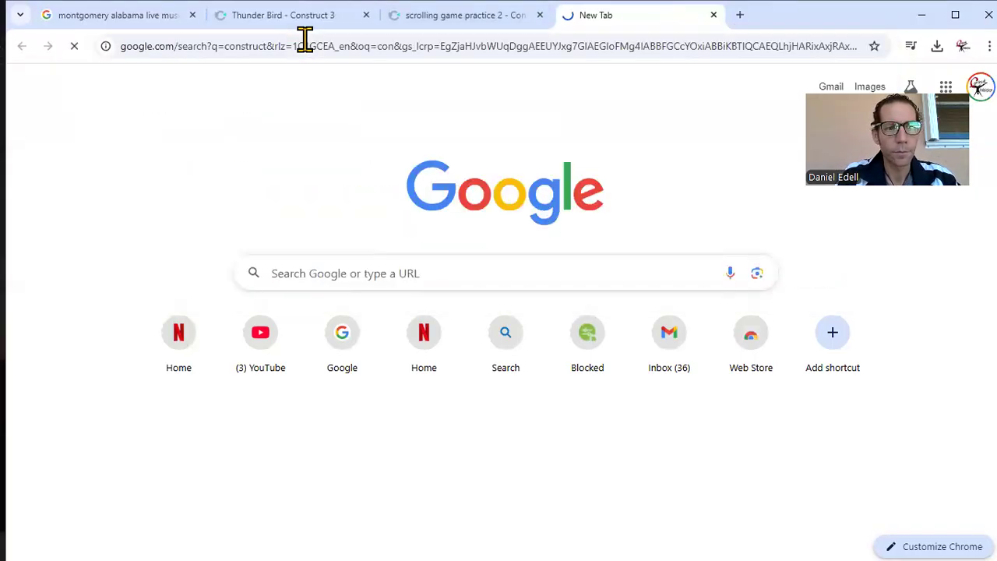
click(183, 228)
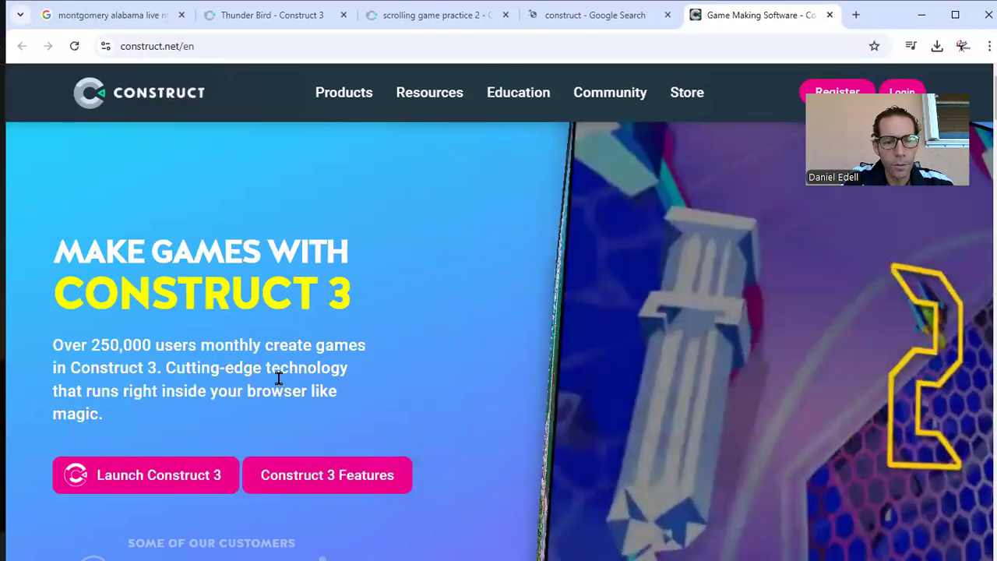
click(199, 484)
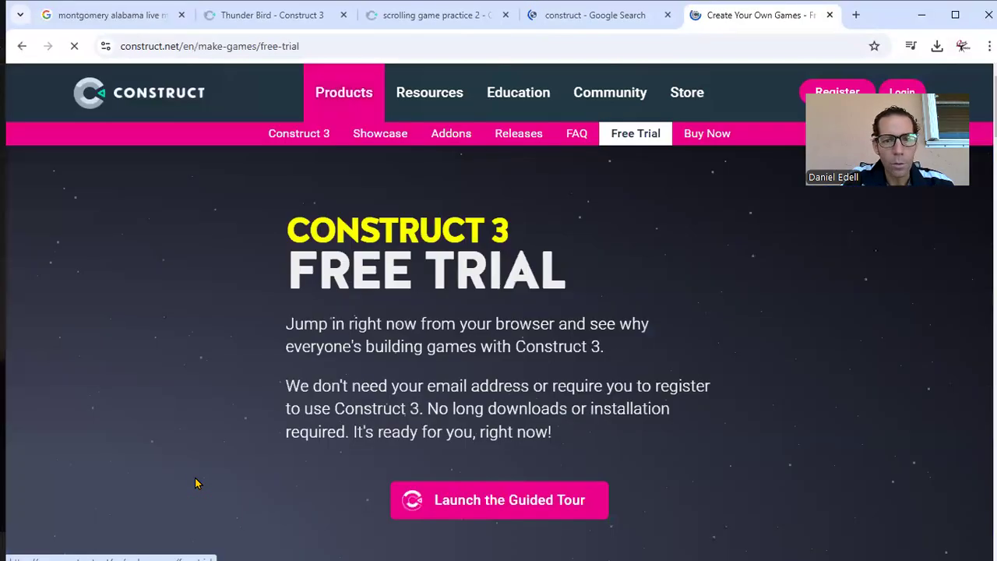
click(483, 502)
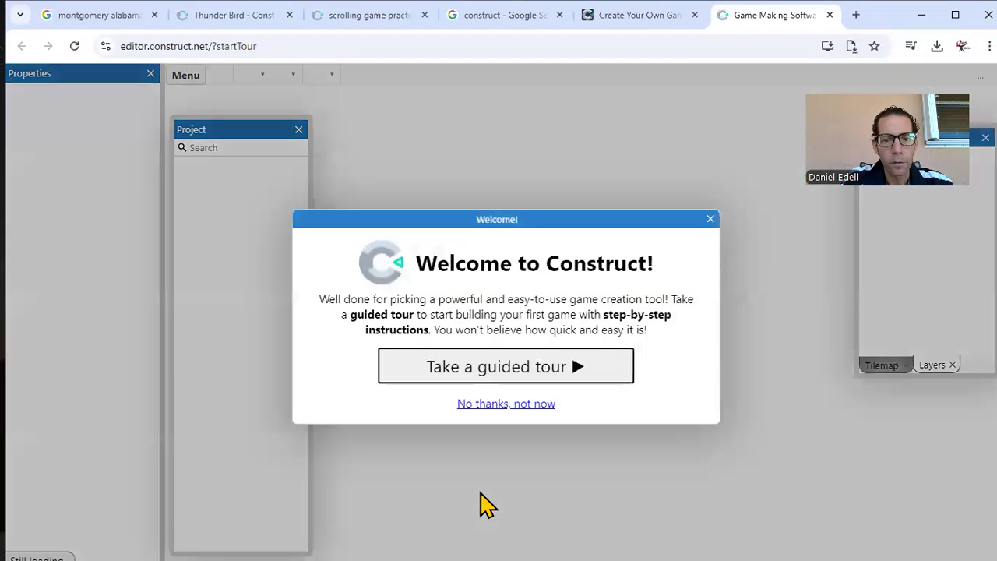
click(499, 406)
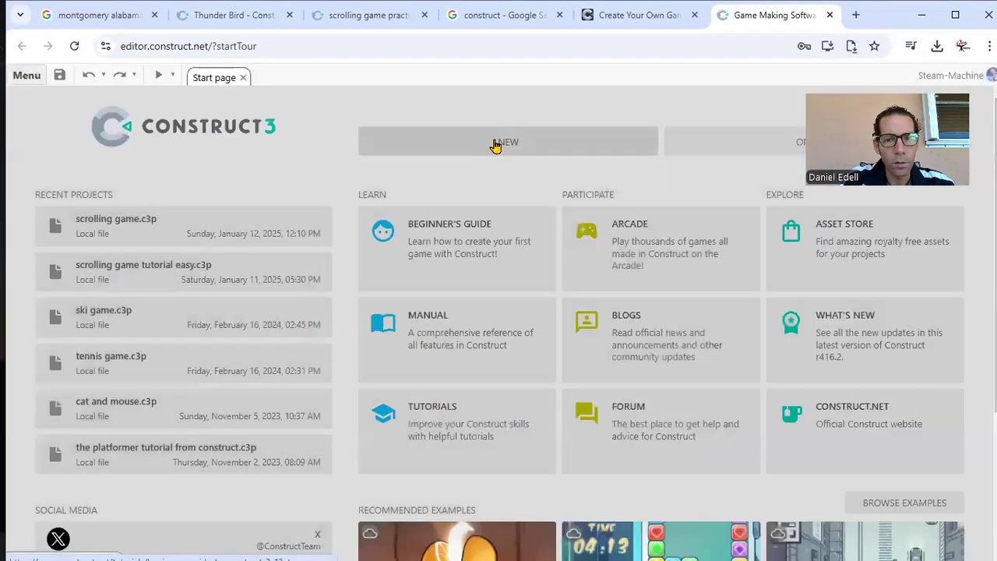
Step: Create a new landscape project named "Scrolling background for my class" with a 1408 x 960 viewport and an event sheet
click(508, 143)
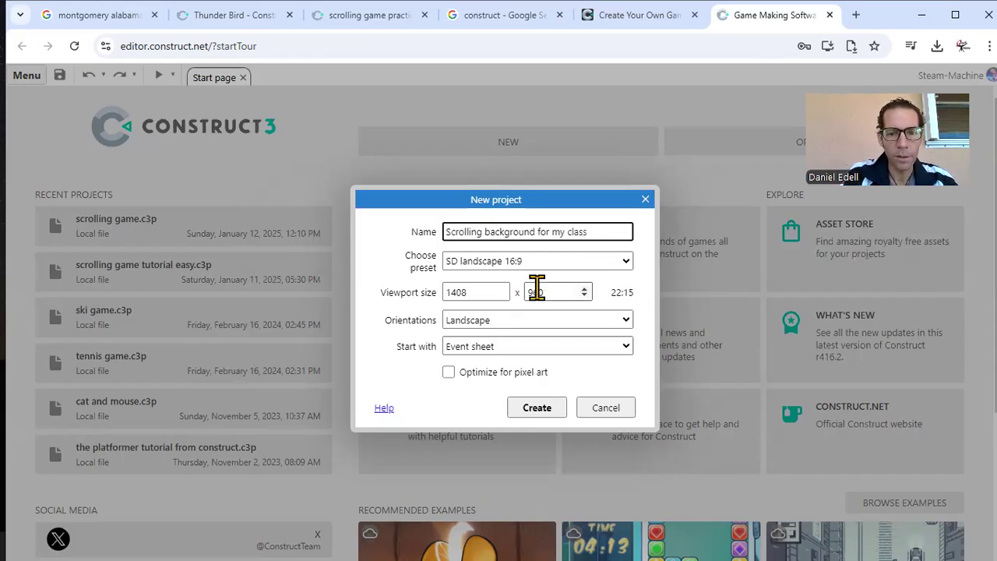
click(547, 410)
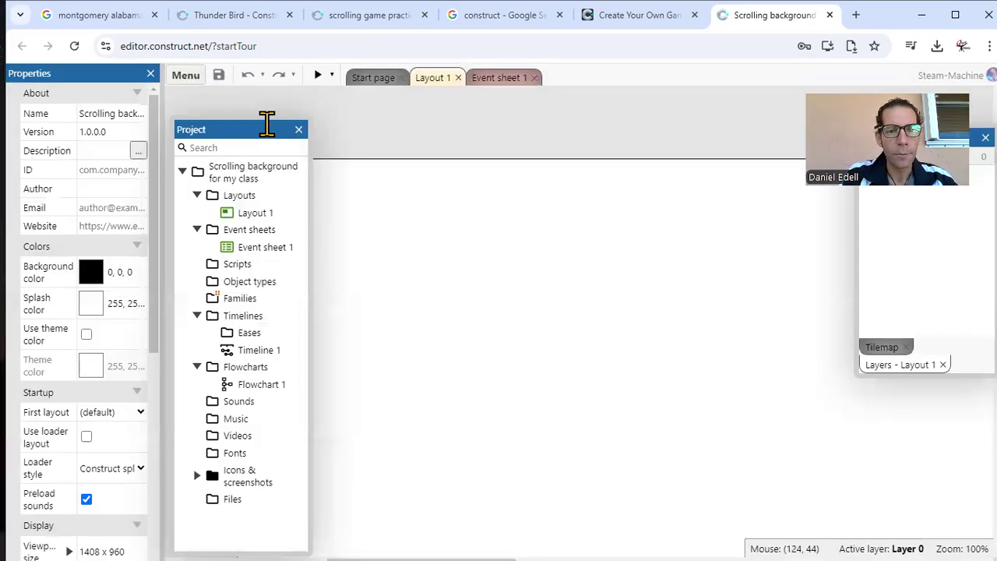
drag(267, 123, 269, 59)
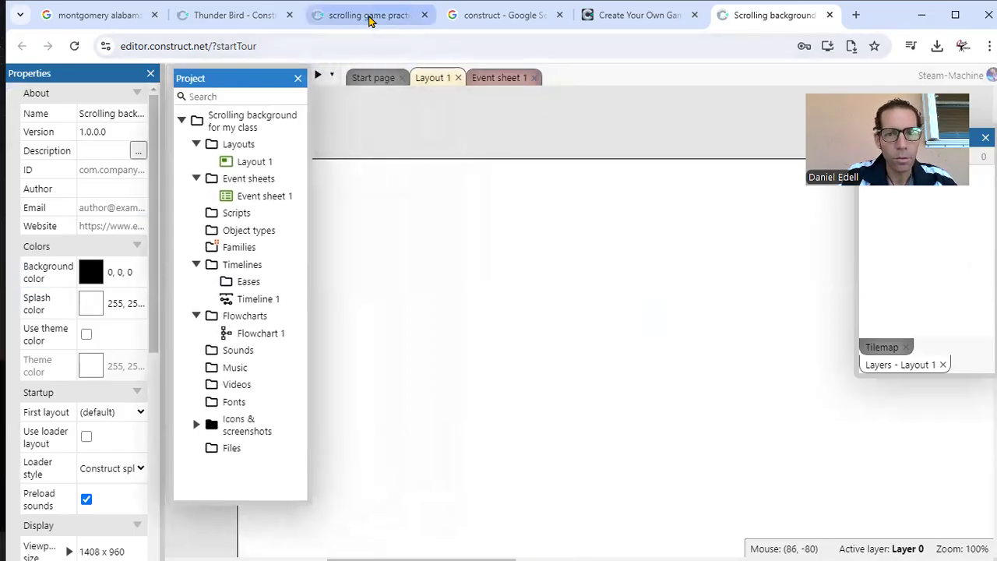
Step: Close the free trial page and check the project properties of scrolling game practice 2, including the display settings
click(695, 14)
click(341, 18)
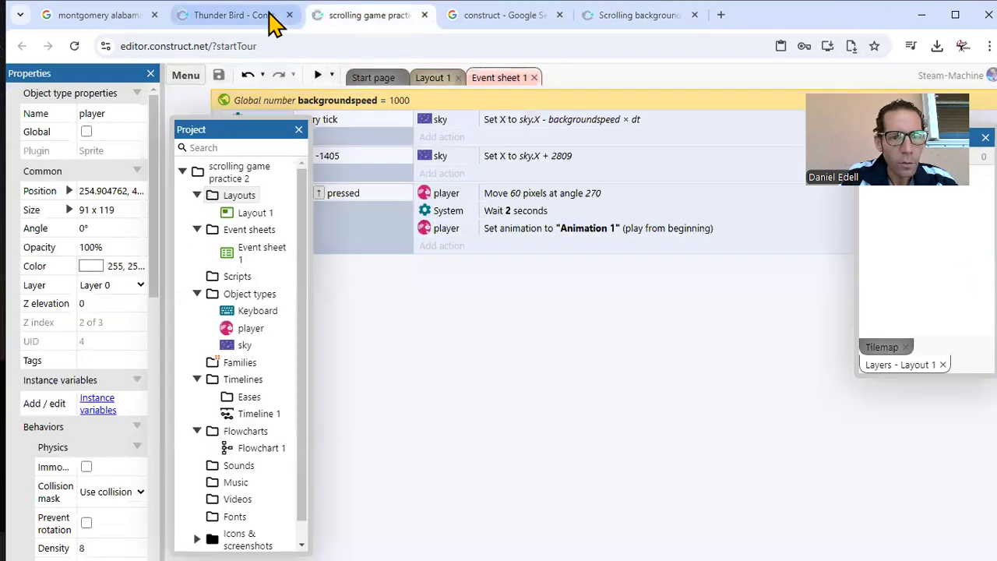
click(432, 78)
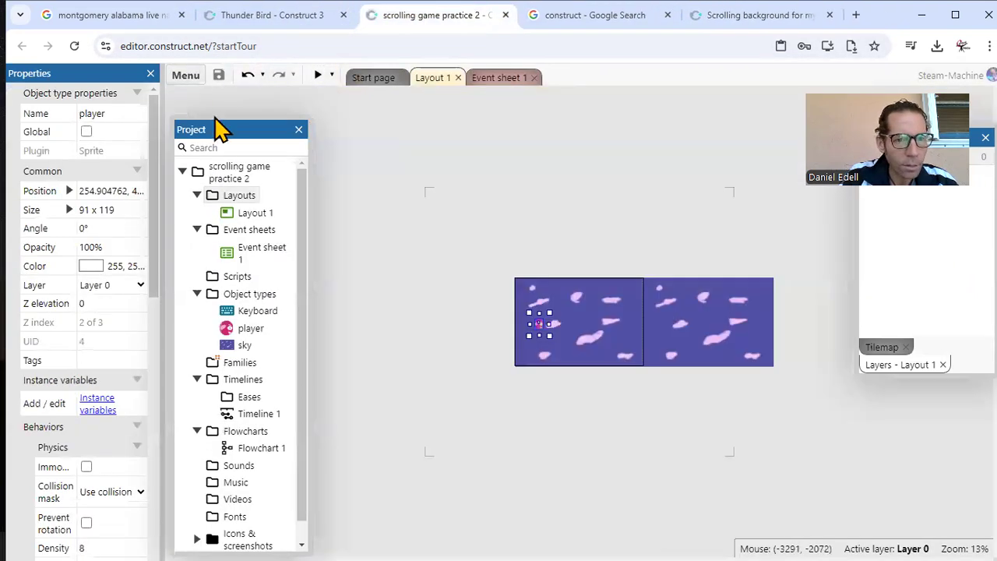
click(231, 178)
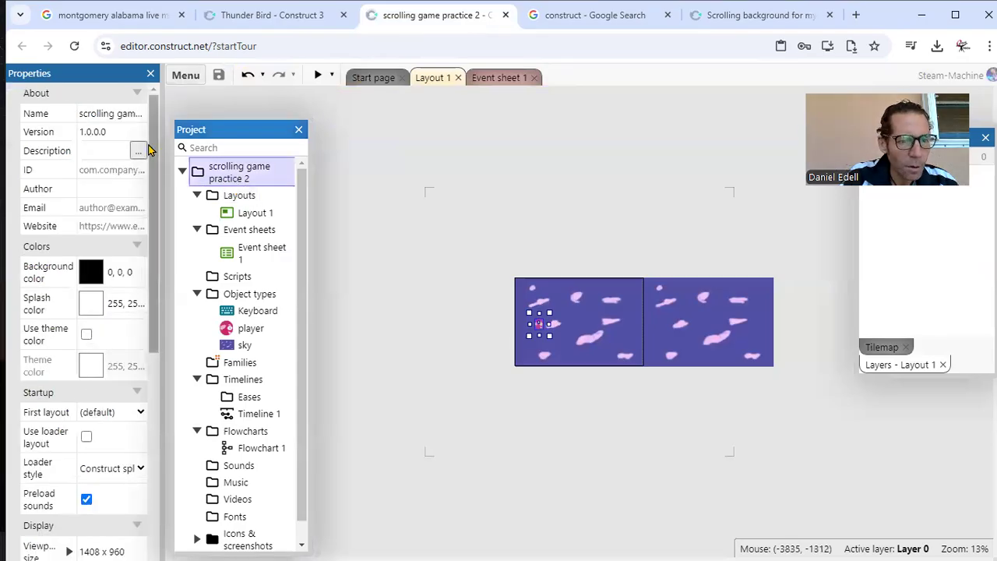
scroll(152, 169, down, 1)
mouse_move(153, 170)
mouse_down()
mouse_move(155, 216)
mouse_move(155, 181)
mouse_up()
Step: In the Scrolling background for my class project, set Layout 1's size to 1408 x 960
click(725, 21)
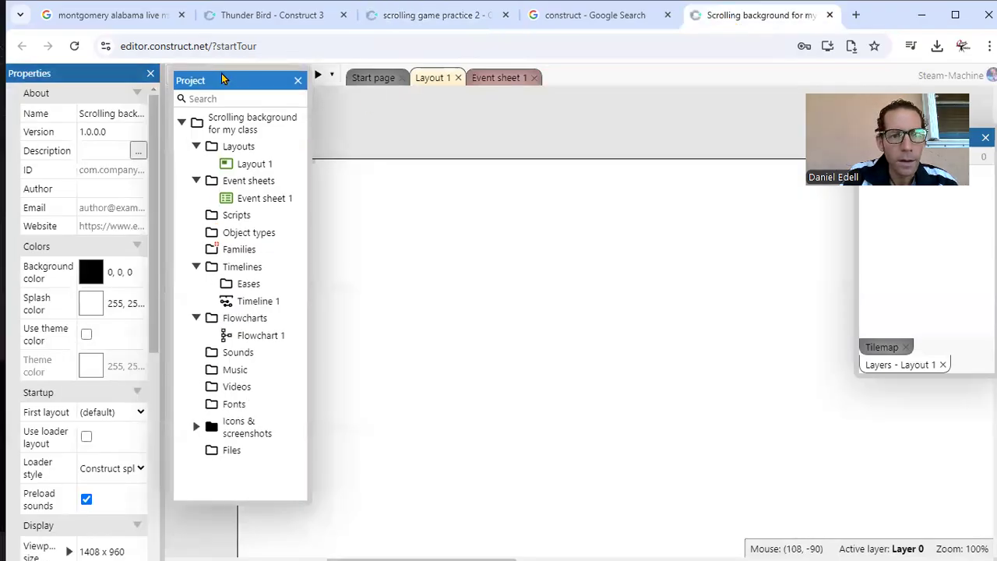
drag(257, 79, 181, 78)
right_click(451, 299)
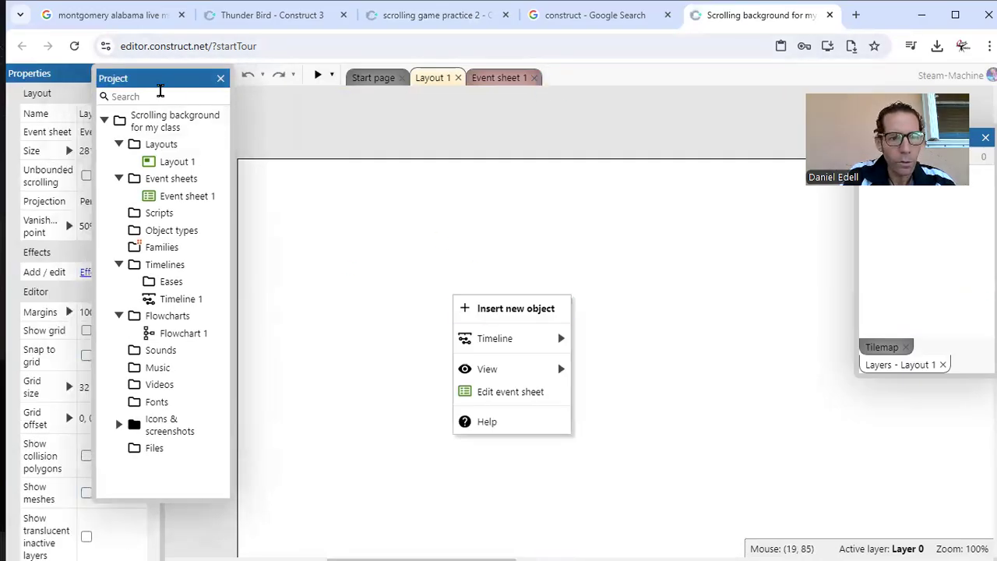
drag(170, 79, 119, 152)
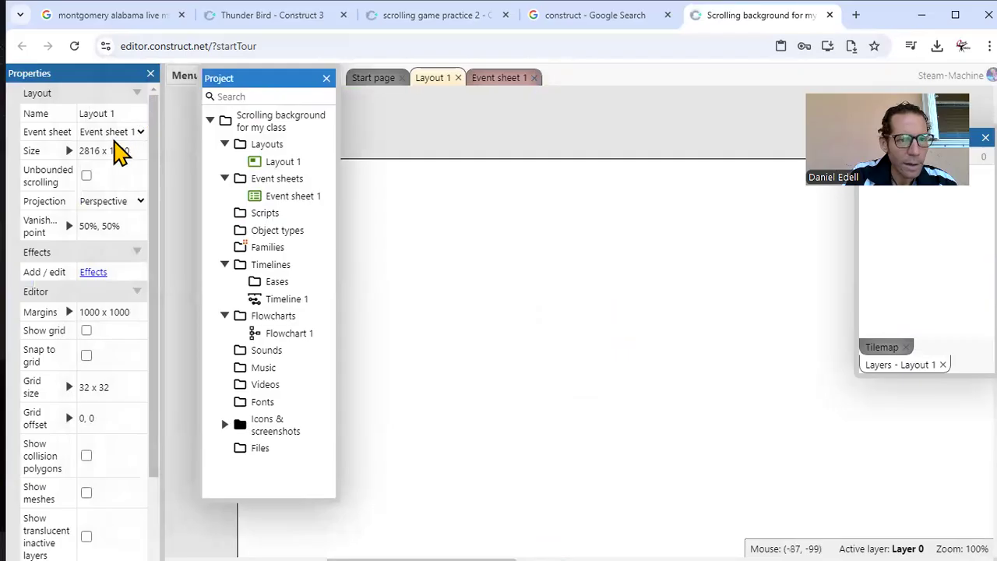
click(113, 151)
text(140)
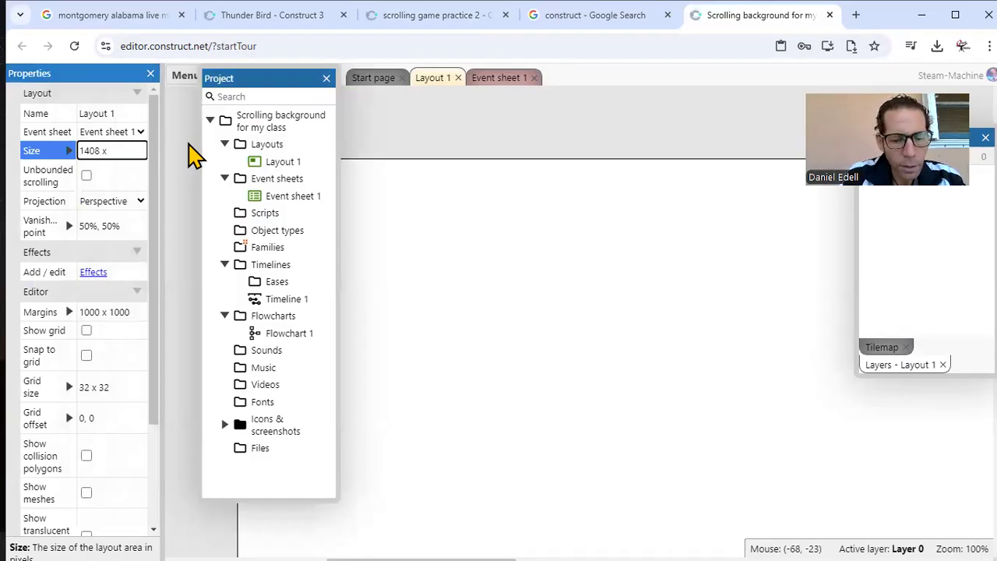
key(Return)
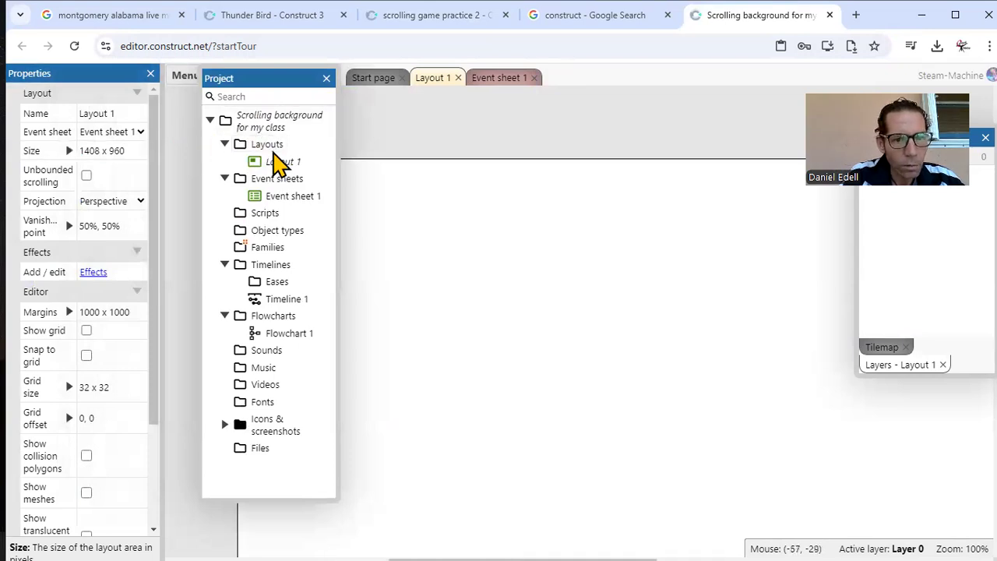
Step: Check the new project's viewport size in its display properties
click(273, 145)
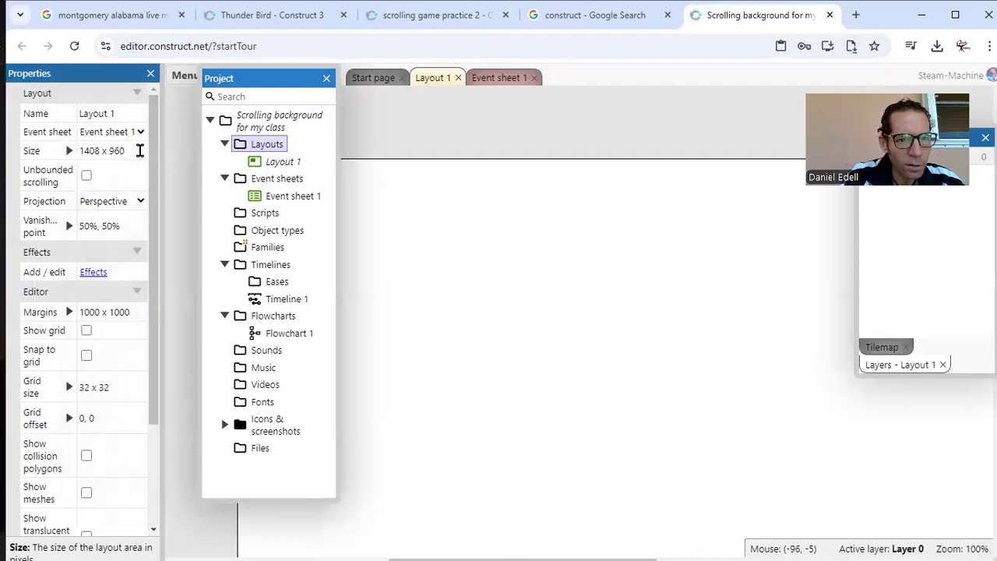
drag(153, 163, 161, 289)
click(257, 124)
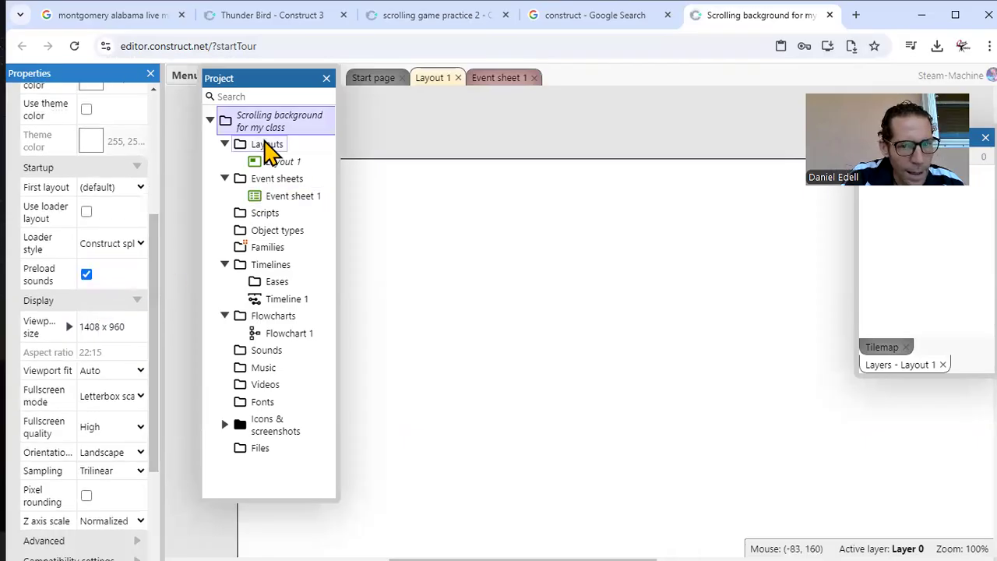
click(267, 145)
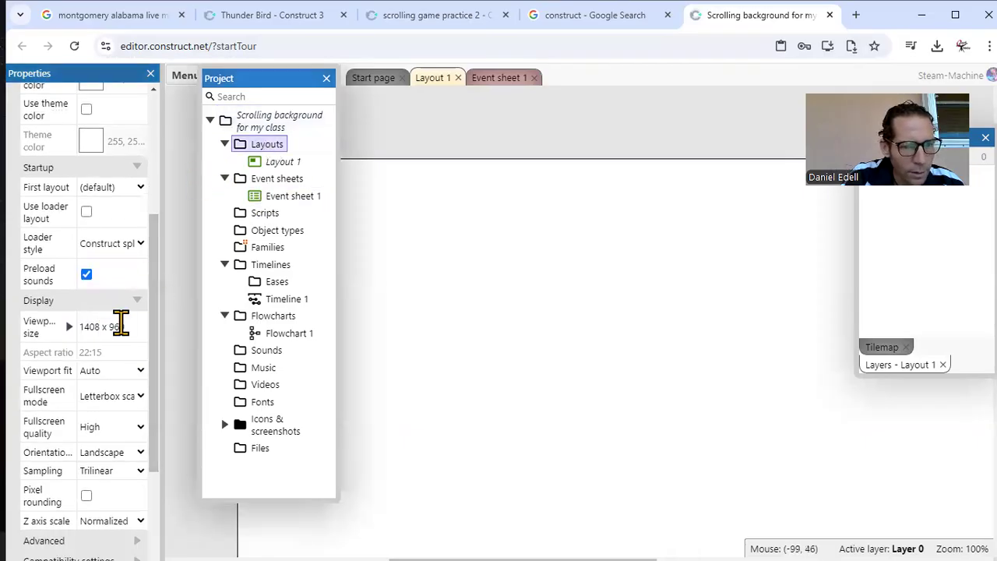
Step: Insert a Tiled Background object named sky inside Layout 1
drag(262, 78, 169, 88)
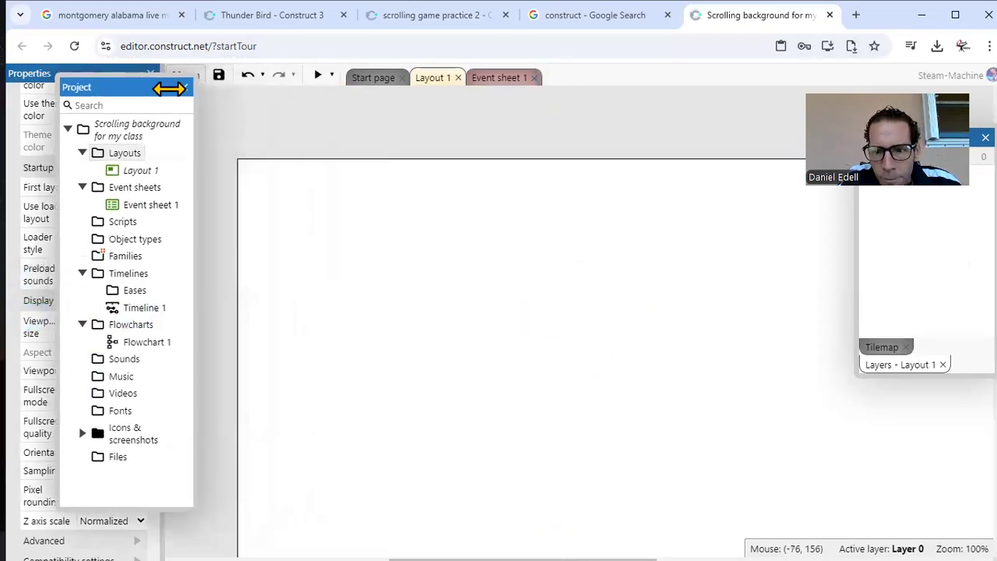
right_click(586, 252)
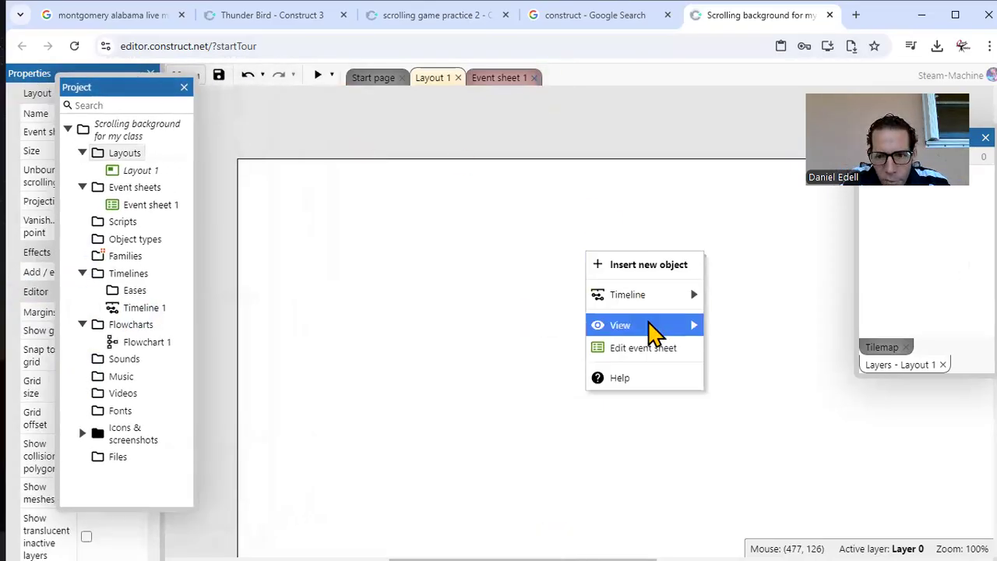
mouse_move(653, 334)
click(754, 400)
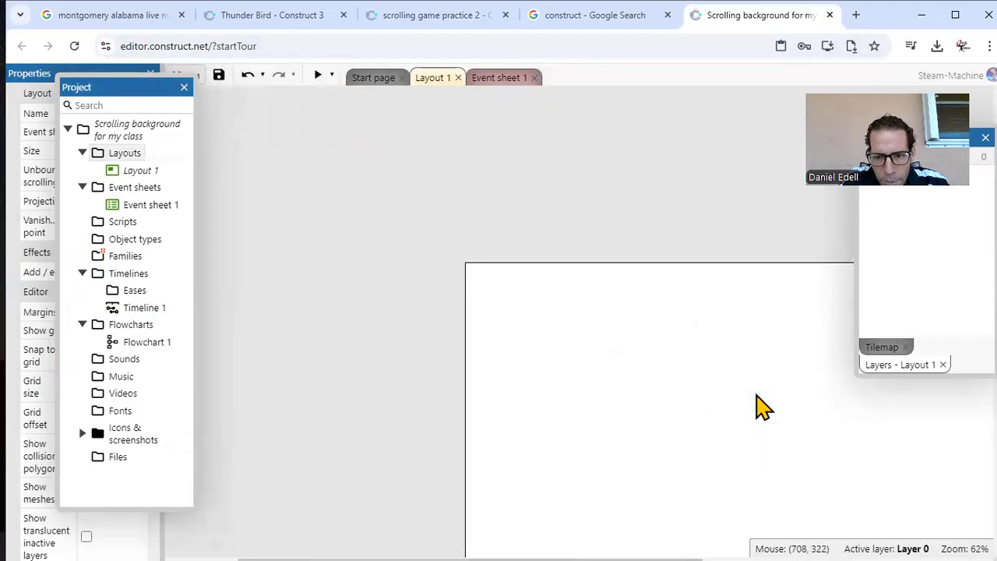
right_click(695, 386)
mouse_move(748, 450)
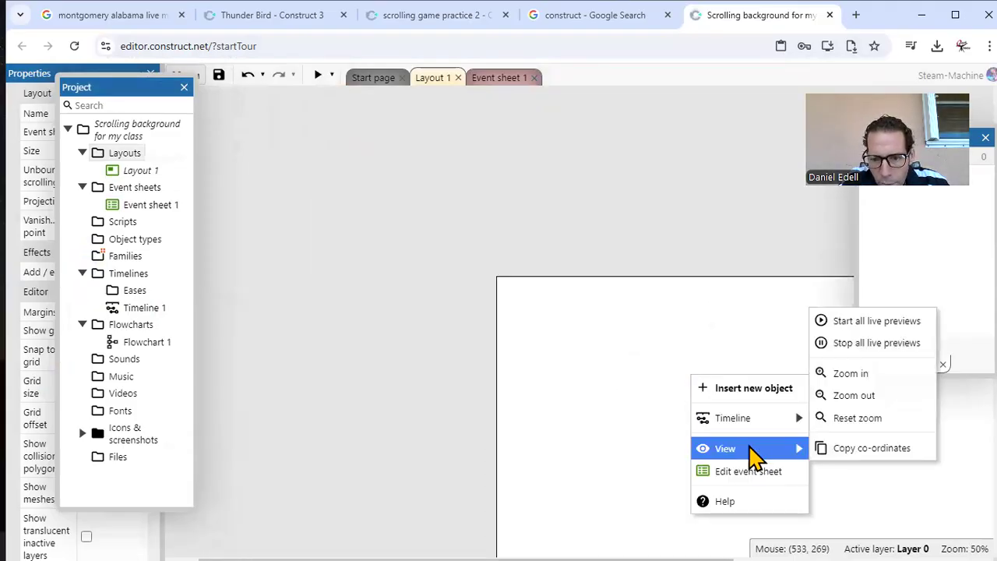
click(837, 395)
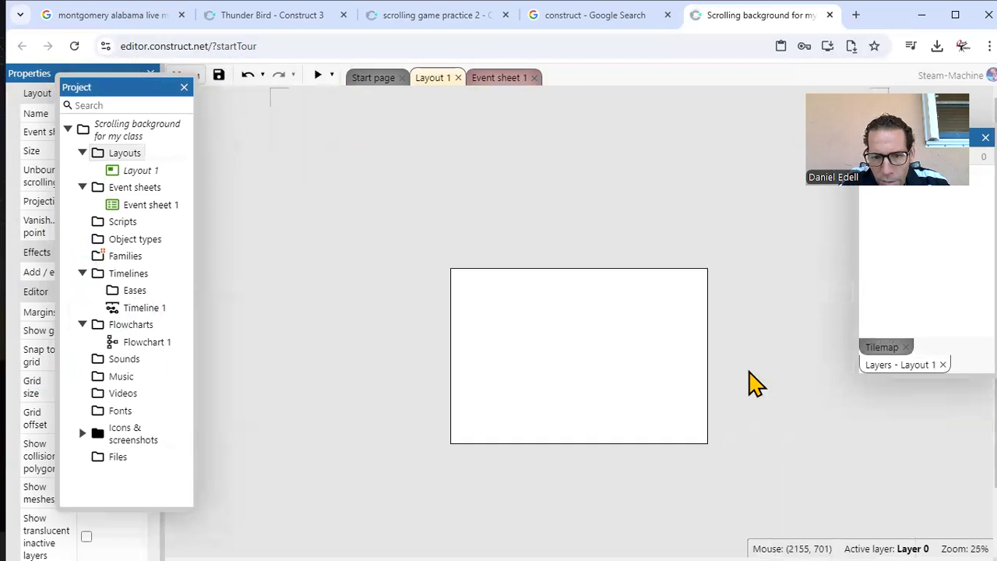
right_click(542, 325)
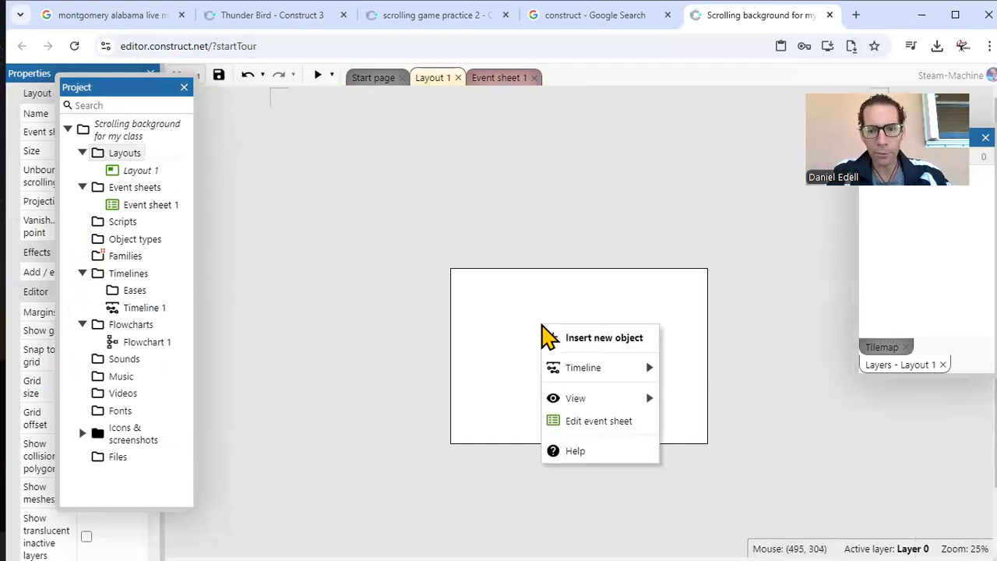
click(568, 341)
text(background)
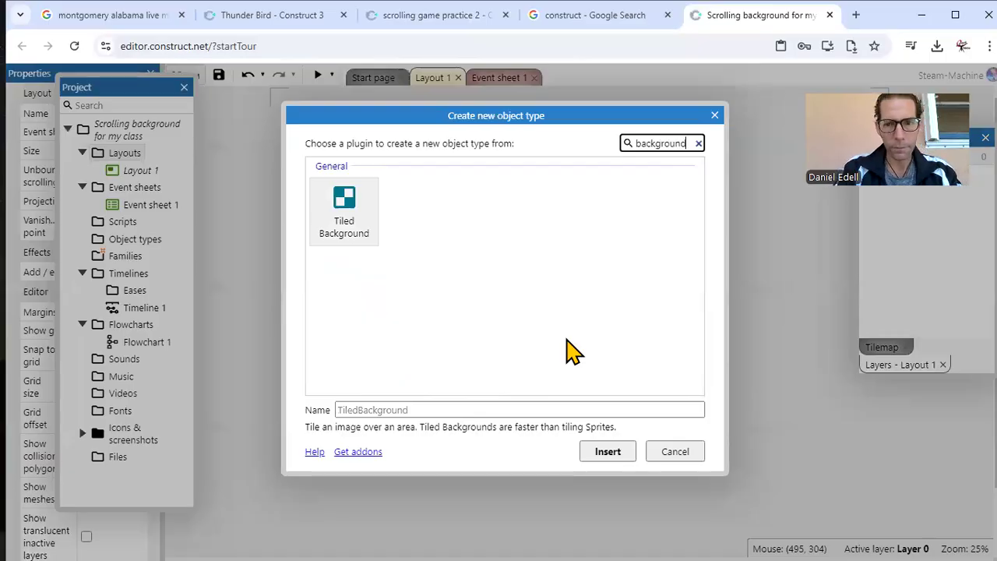
click(348, 205)
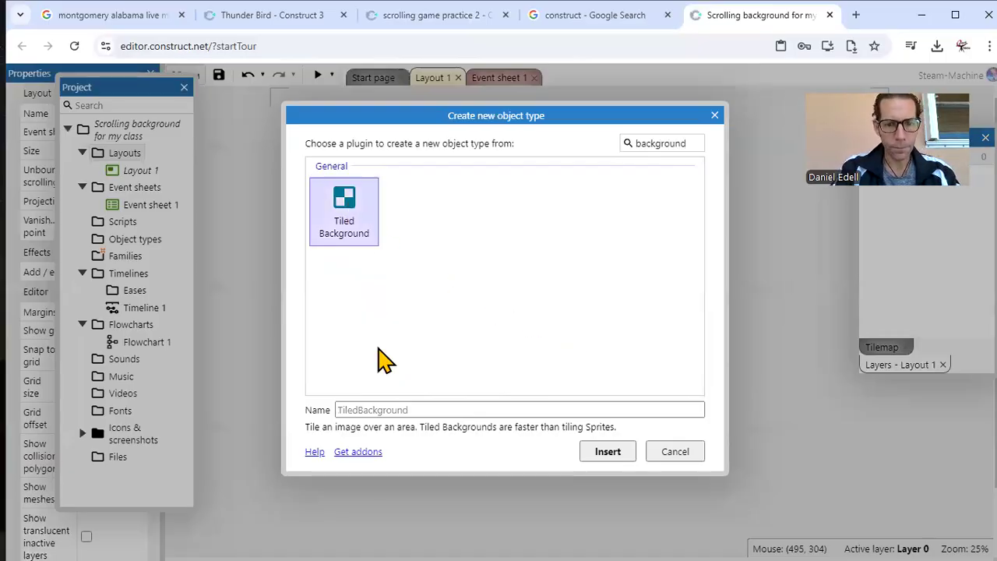
click(400, 413)
text(sky)
click(606, 452)
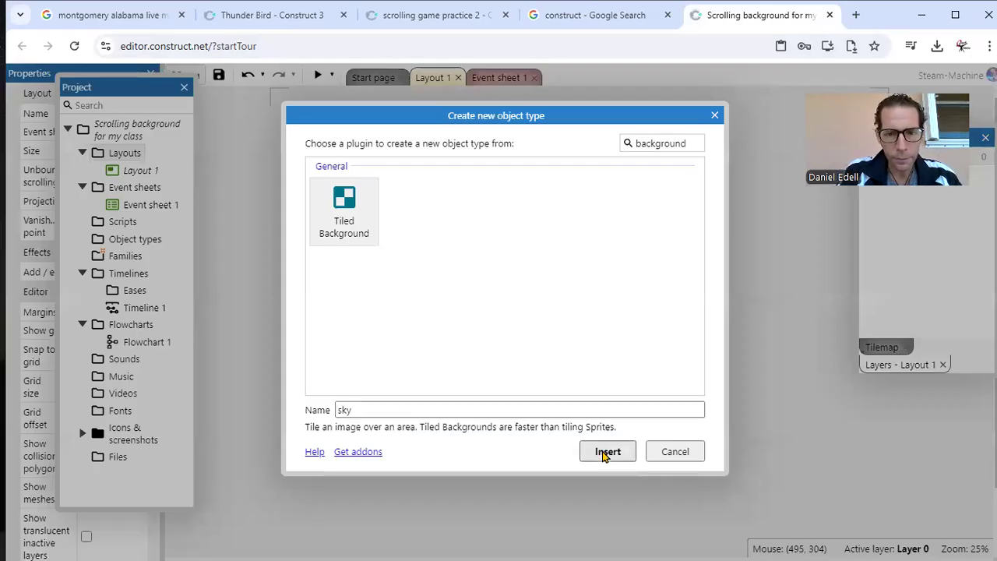
click(543, 336)
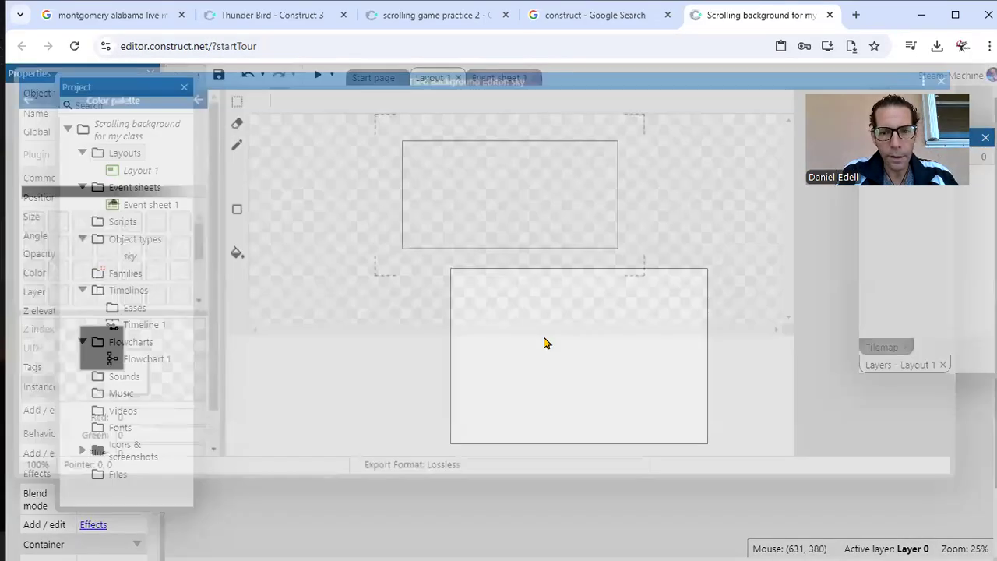
Step: Fill the whole sky image with a violet-blue colour, RGB 131, 127, 236
drag(111, 126, 139, 125)
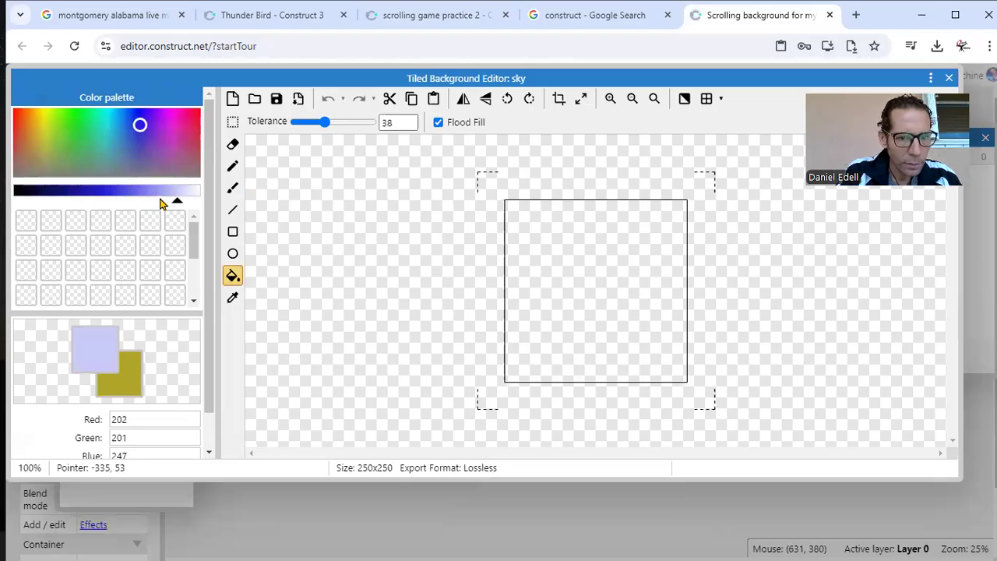
drag(176, 201, 147, 202)
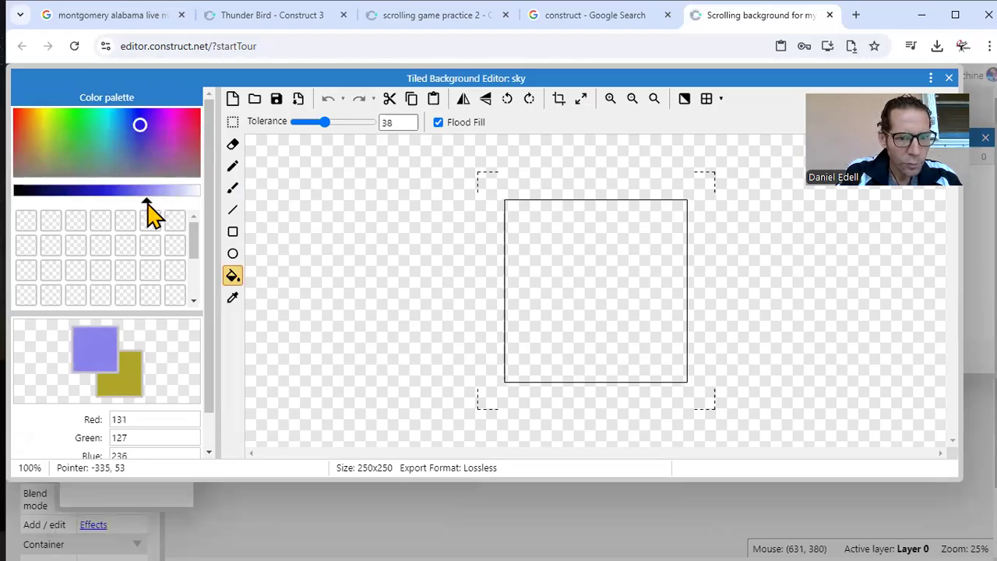
click(633, 325)
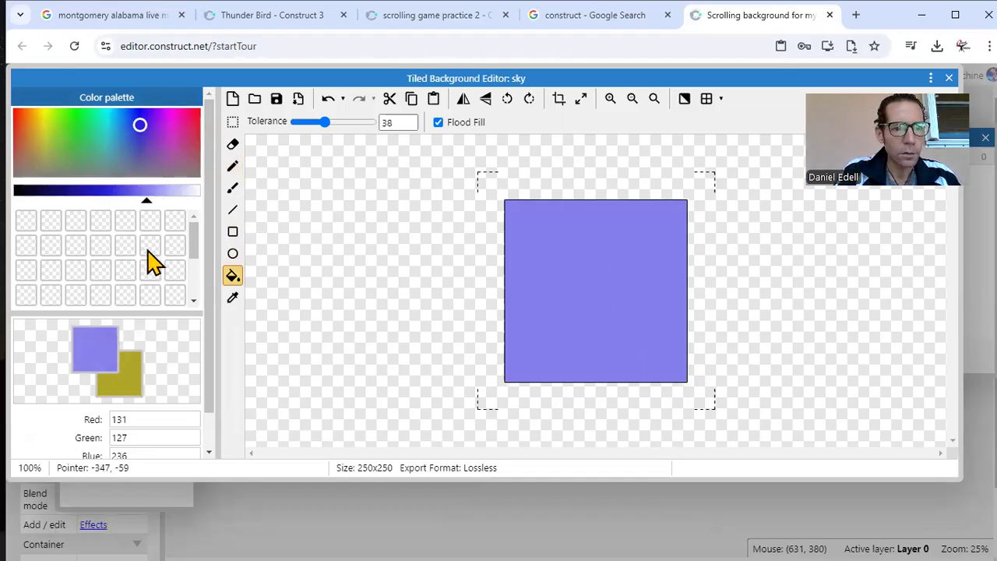
Step: Paint eight small, soft clouds across the sky image with the Brush tool in pale lavender, RGB 212, 211, 248
drag(159, 202, 182, 201)
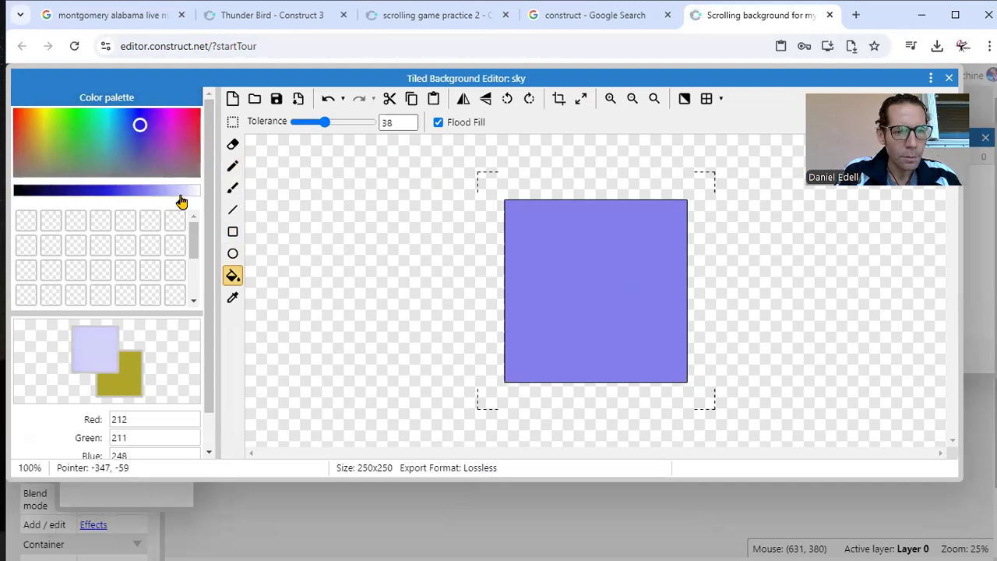
click(232, 166)
click(534, 238)
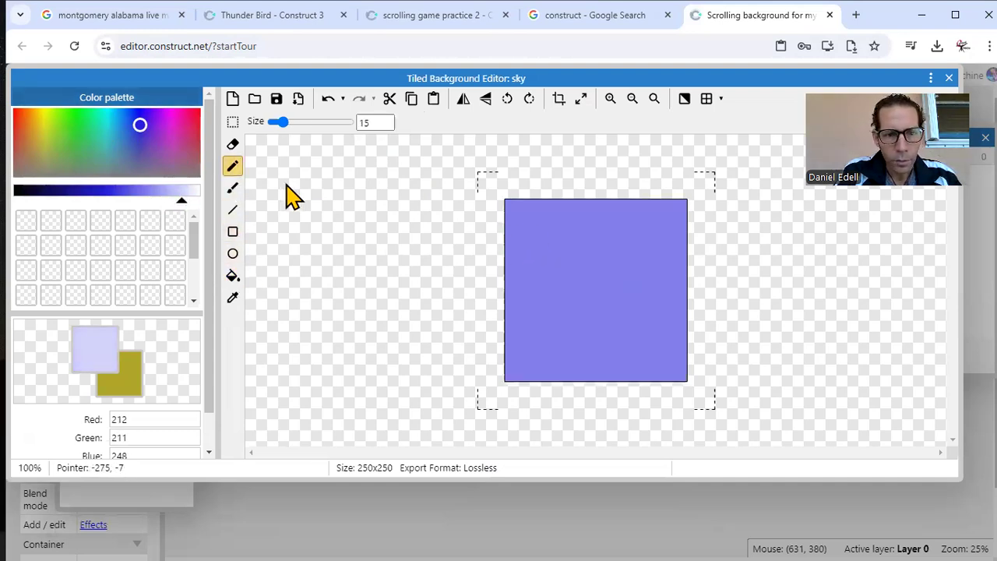
click(233, 188)
mouse_move(553, 234)
mouse_down()
mouse_move(534, 232)
mouse_move(554, 228)
mouse_move(557, 236)
mouse_up()
mouse_move(635, 259)
mouse_down()
mouse_move(623, 254)
mouse_move(637, 249)
mouse_move(618, 248)
mouse_up()
mouse_move(532, 312)
mouse_down()
mouse_move(565, 314)
mouse_move(553, 309)
mouse_up()
drag(623, 316, 618, 317)
drag(665, 356, 656, 355)
drag(587, 368, 568, 371)
drag(660, 216, 657, 216)
drag(533, 353, 523, 364)
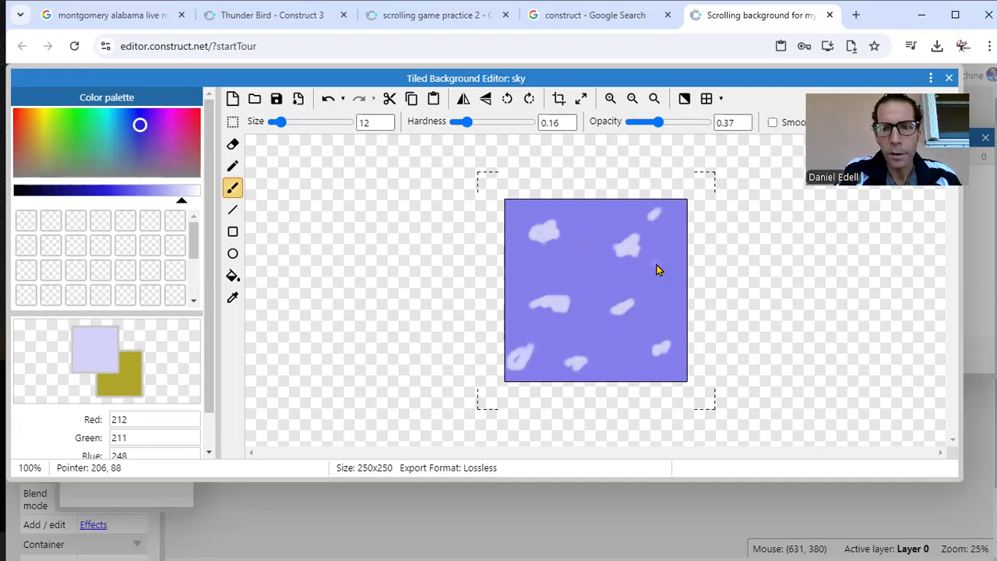
Step: Resize the sky image canvas to 1408 x 960 pixels with the image stretched, and close the image editor
click(580, 98)
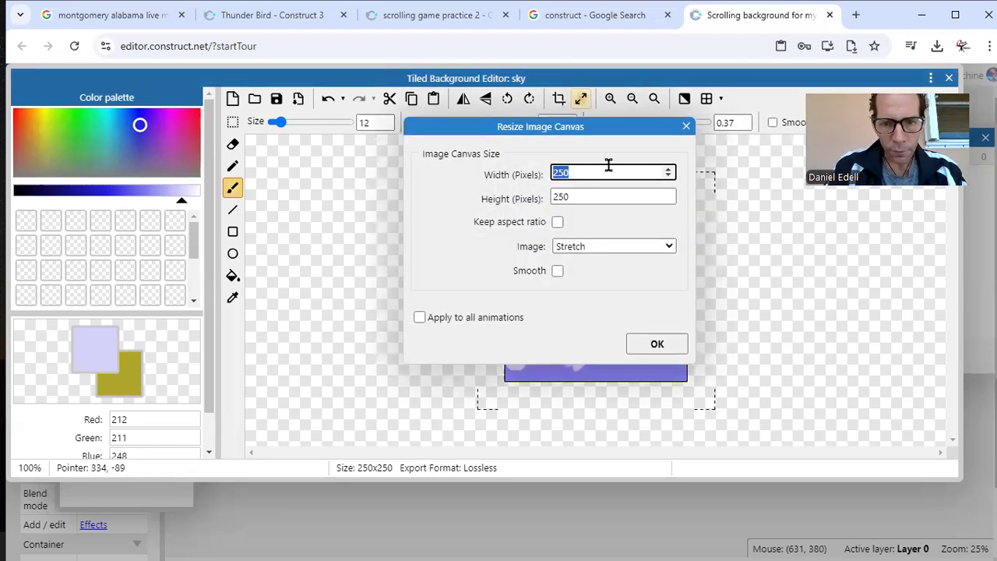
key(BackSpace)
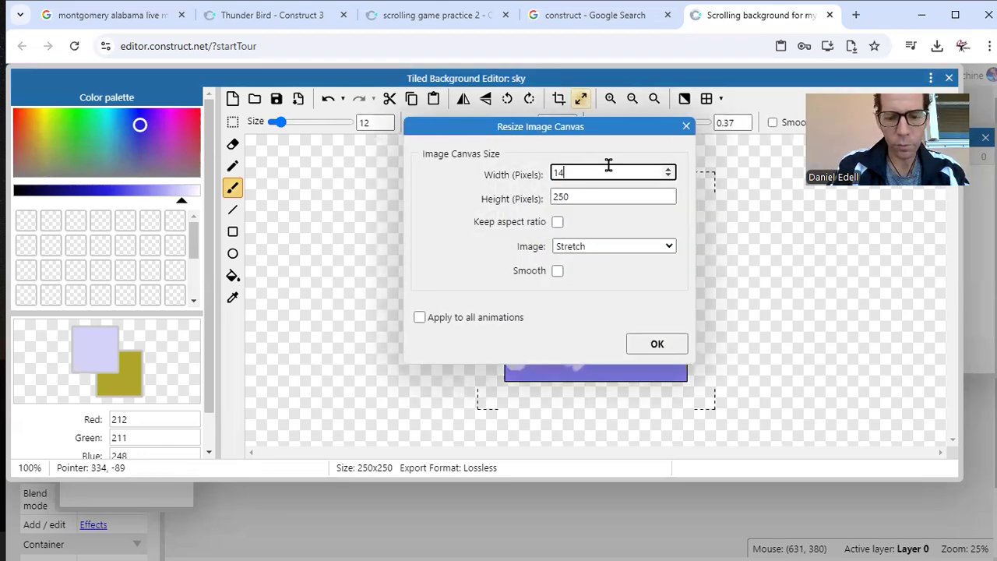
double_click(598, 195)
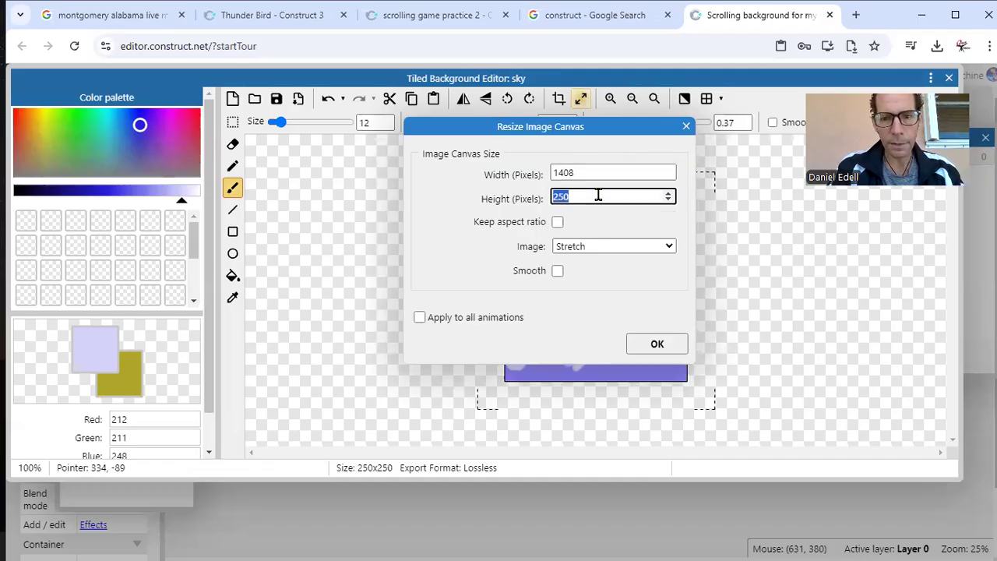
key(BackSpace)
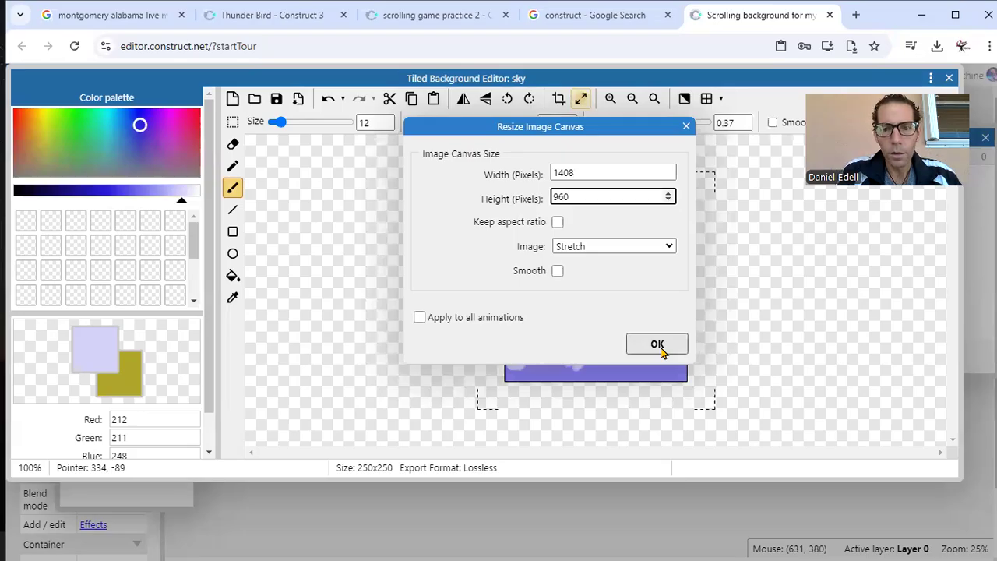
click(659, 348)
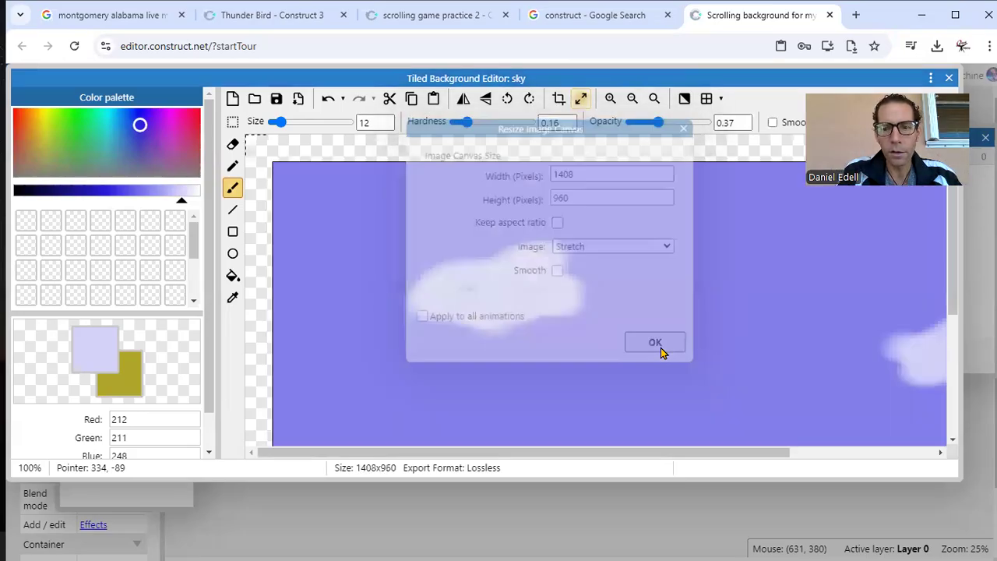
mouse_move(759, 87)
mouse_down()
mouse_move(638, 97)
mouse_move(759, 103)
mouse_up()
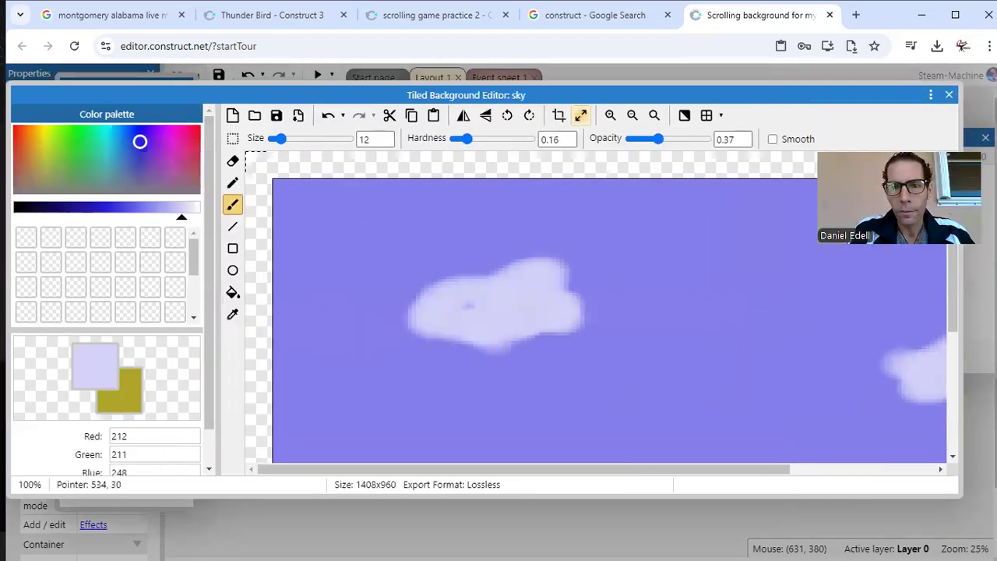
click(948, 94)
Step: Align the sky object with the layout's upper-left corner and enlarge it to cover the whole layout
drag(537, 328, 448, 262)
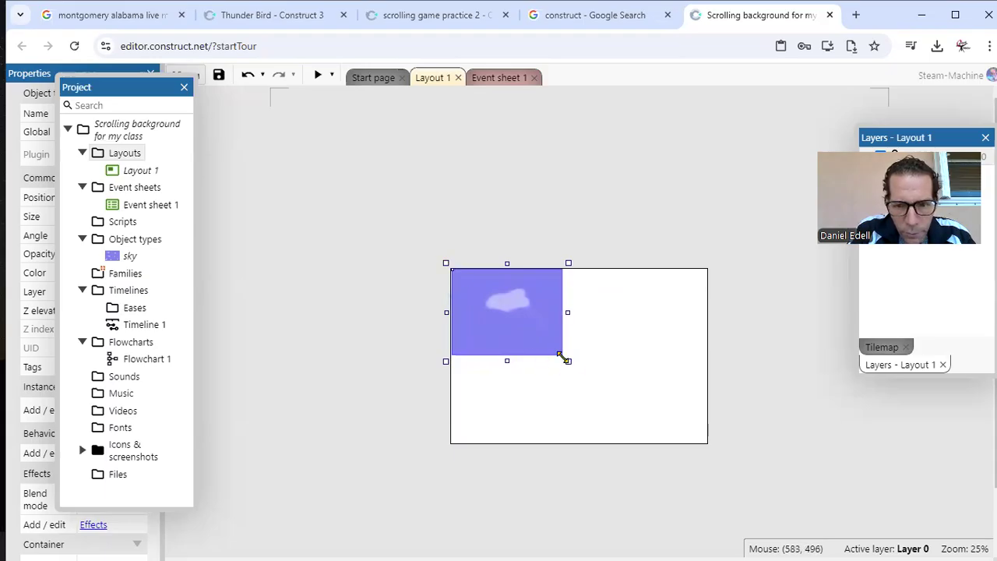
drag(568, 361, 711, 449)
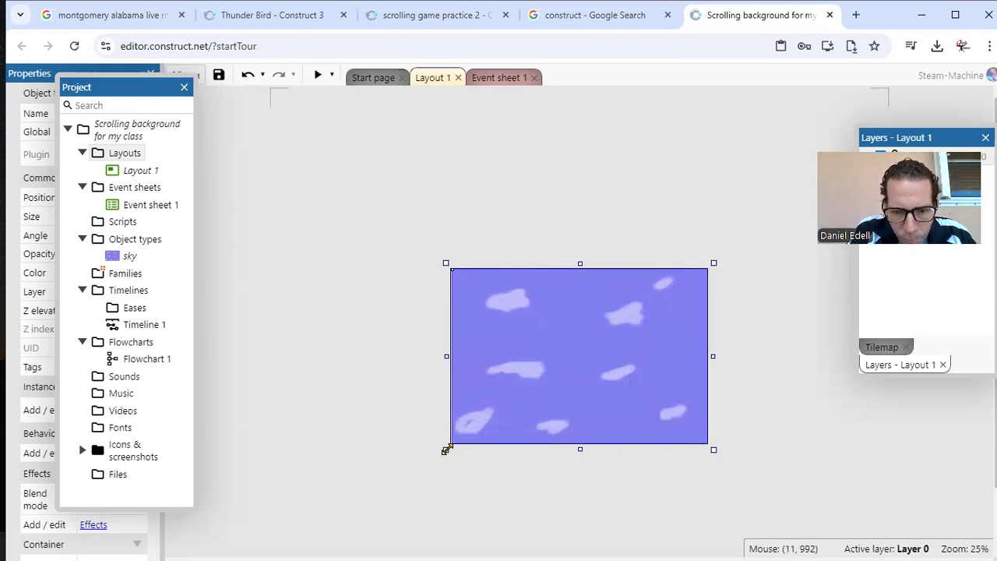
click(780, 390)
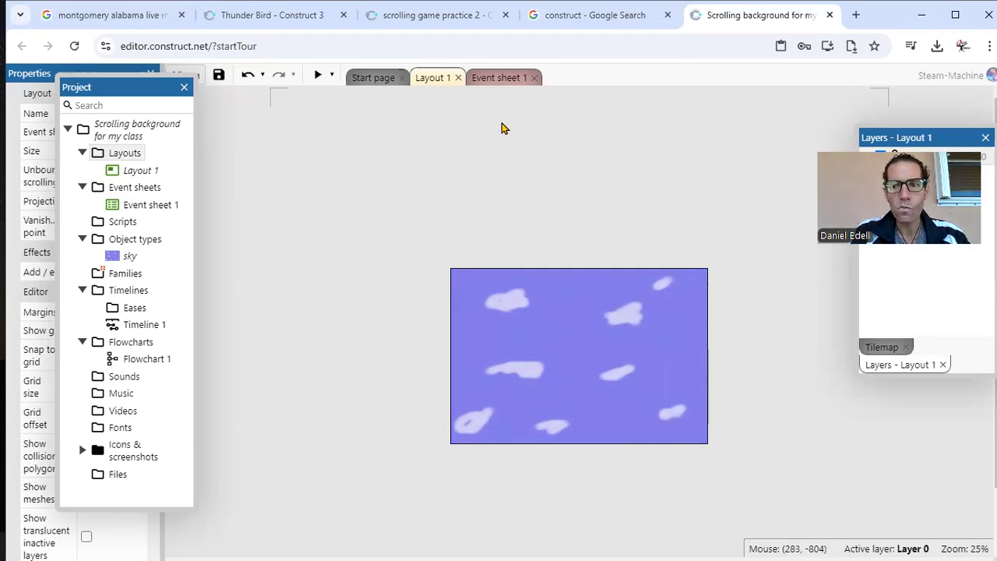
Step: Add a global number variable named backgroundspeed with an initial value of 1000 to Event sheet 1
click(498, 80)
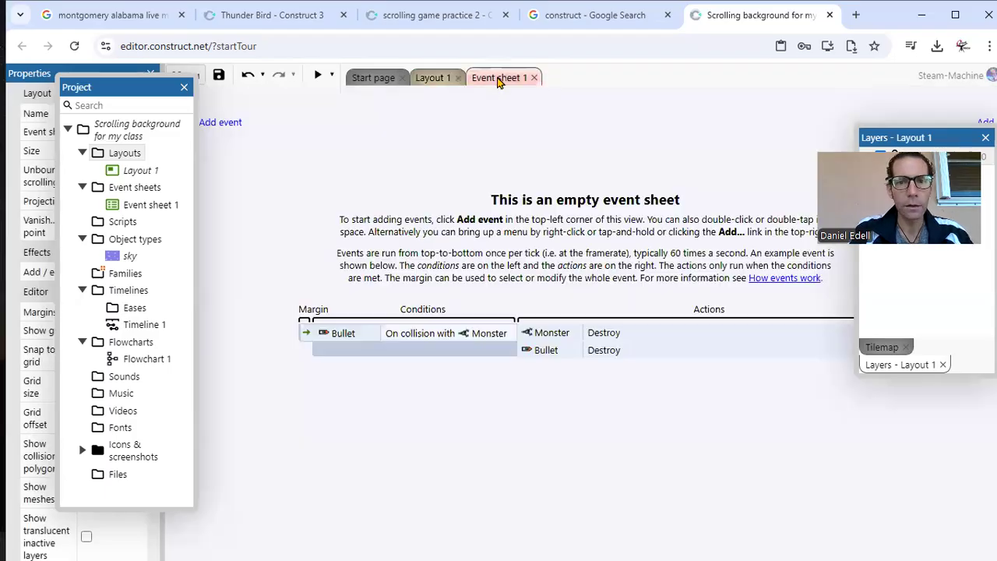
click(225, 125)
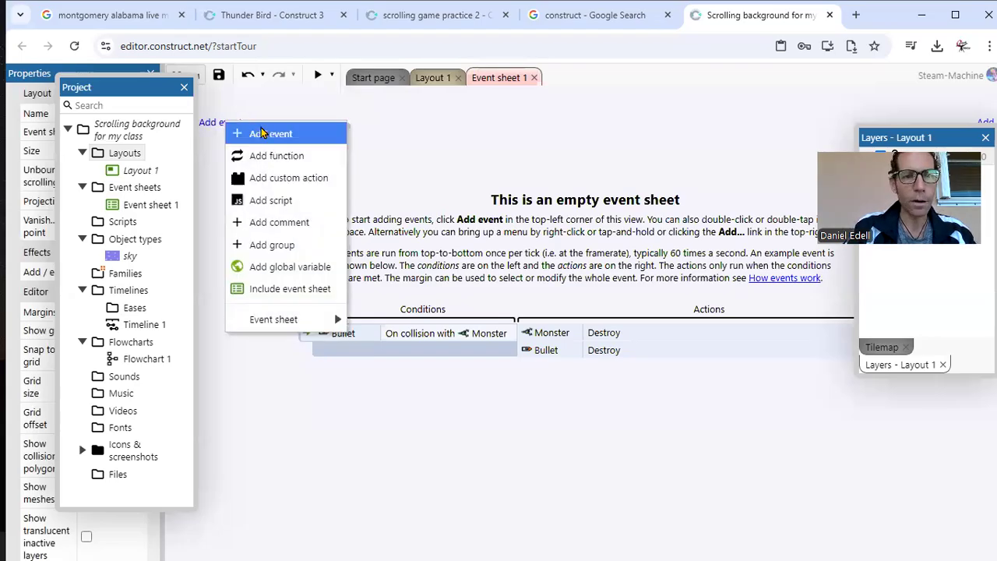
click(263, 273)
key(BackSpace)
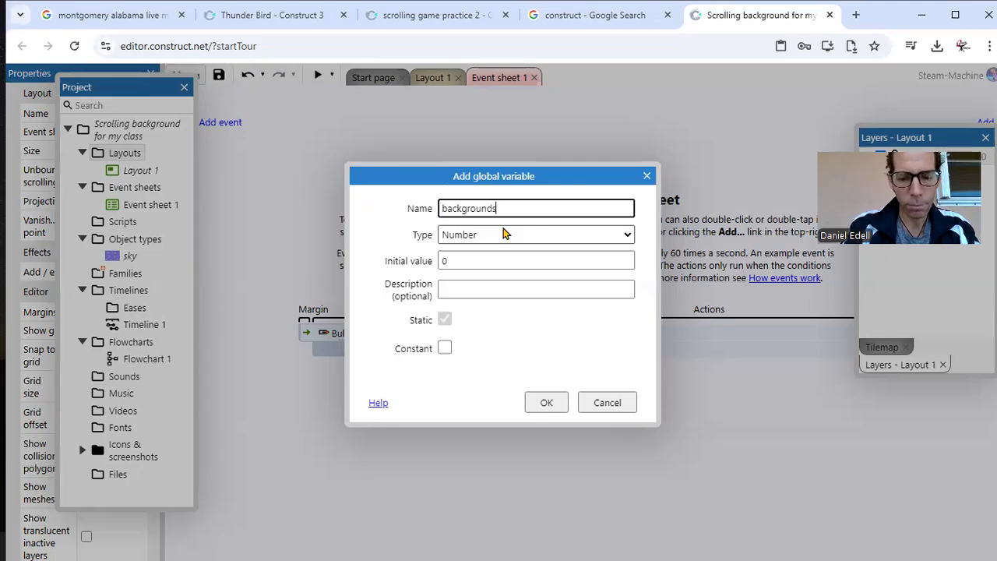
text(backgroundspeed)
click(503, 262)
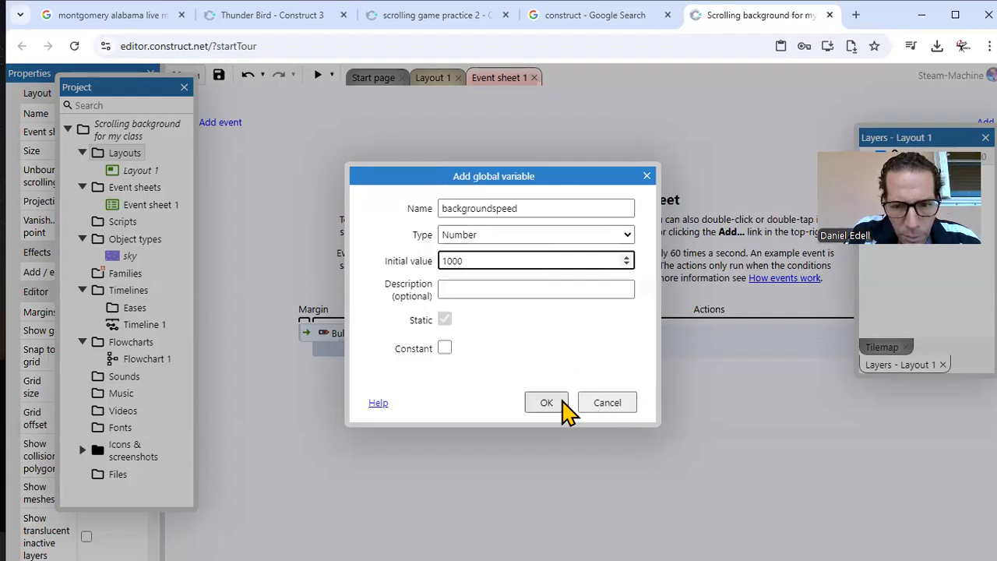
click(543, 404)
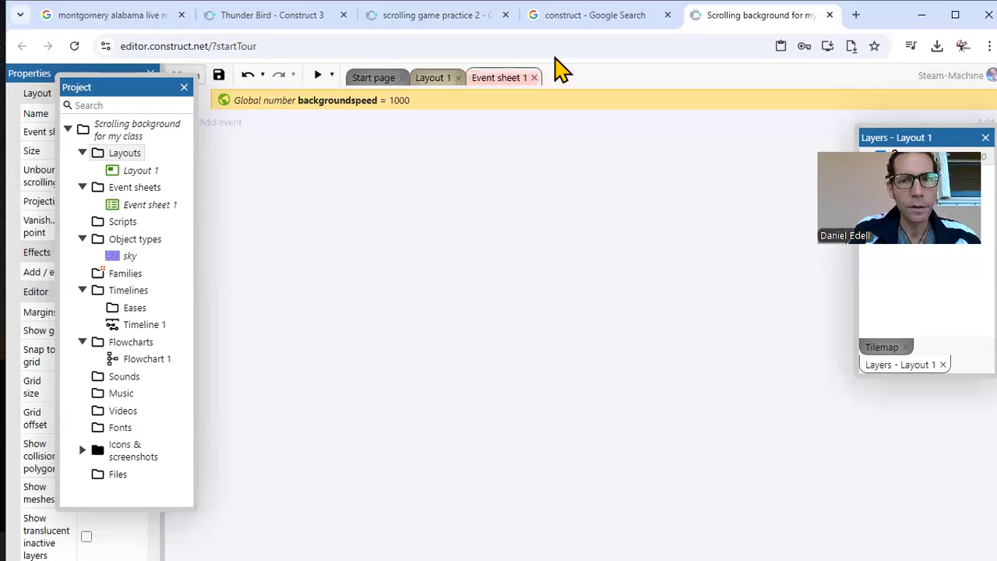
click(570, 19)
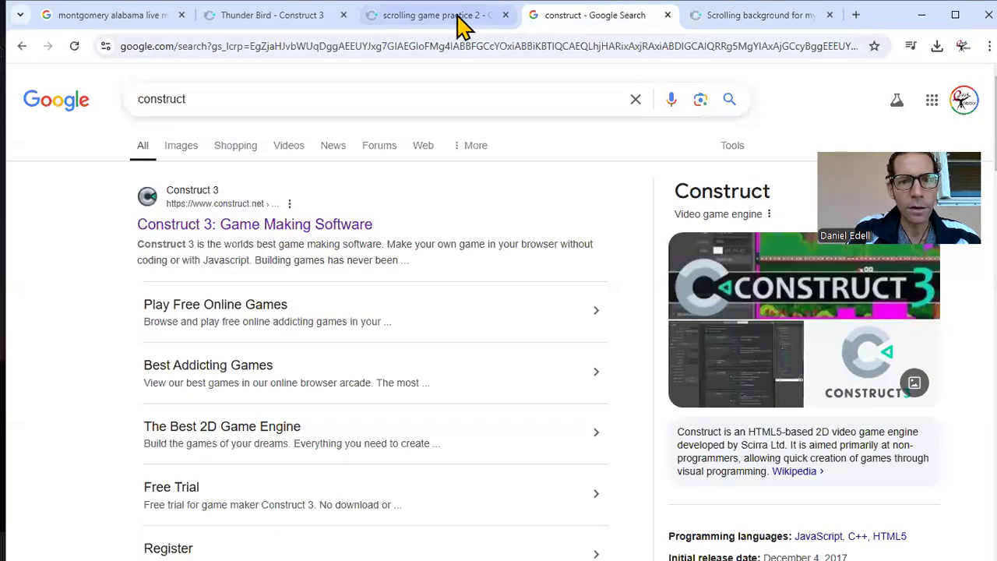
click(708, 17)
click(211, 123)
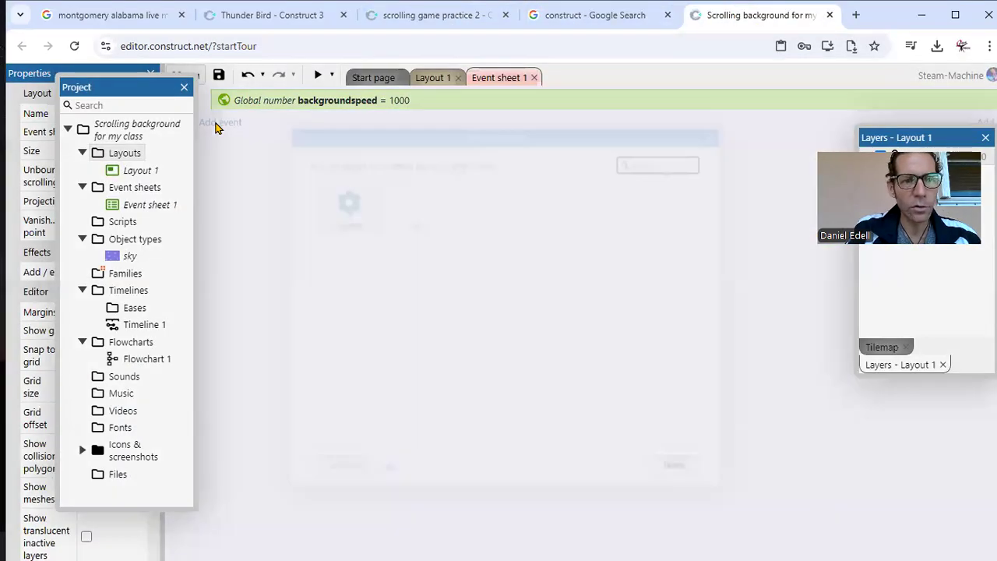
double_click(347, 207)
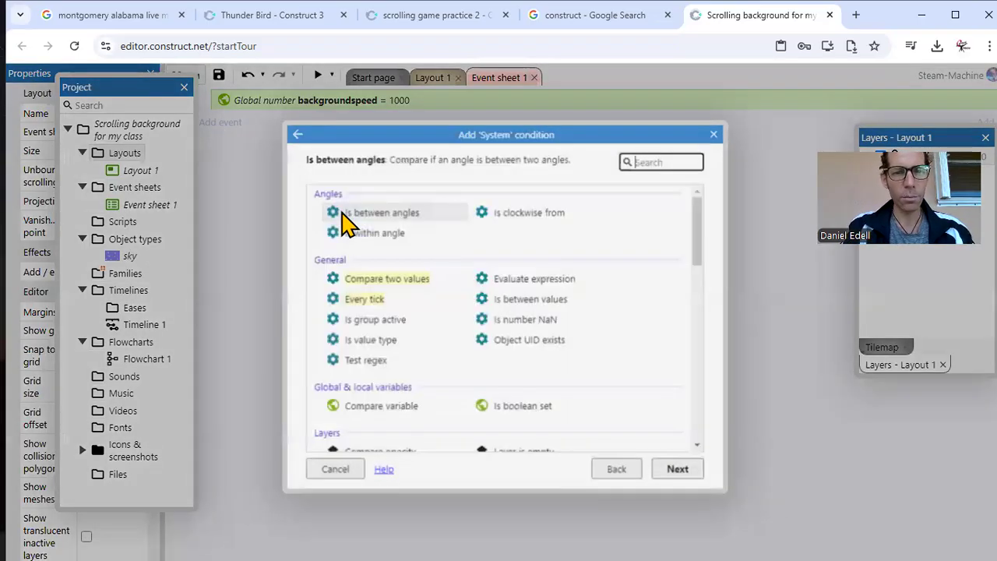
Step: Switch to the scrolling game practice 2 project and copy the System Every tick event from its Event sheet 1
click(483, 22)
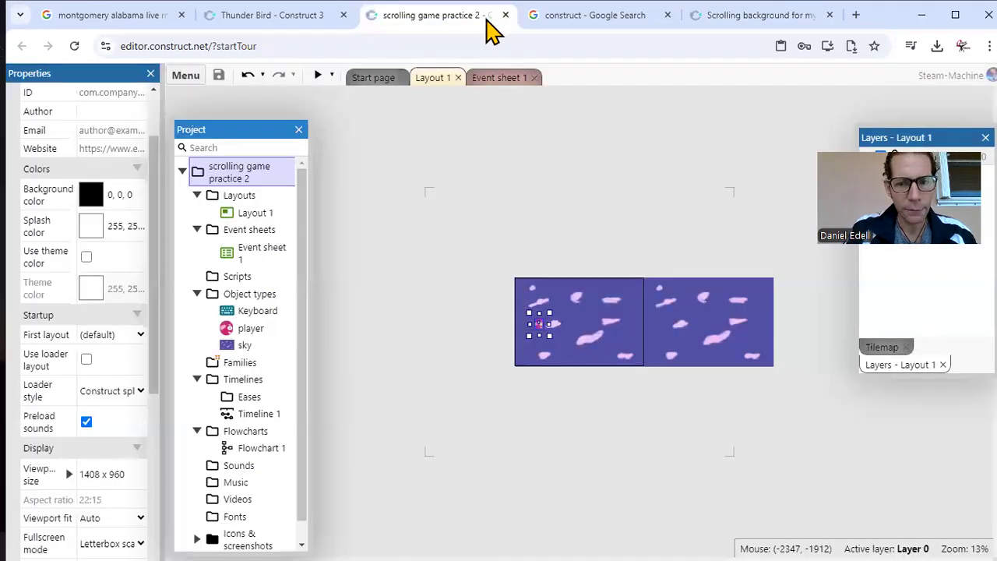
click(505, 80)
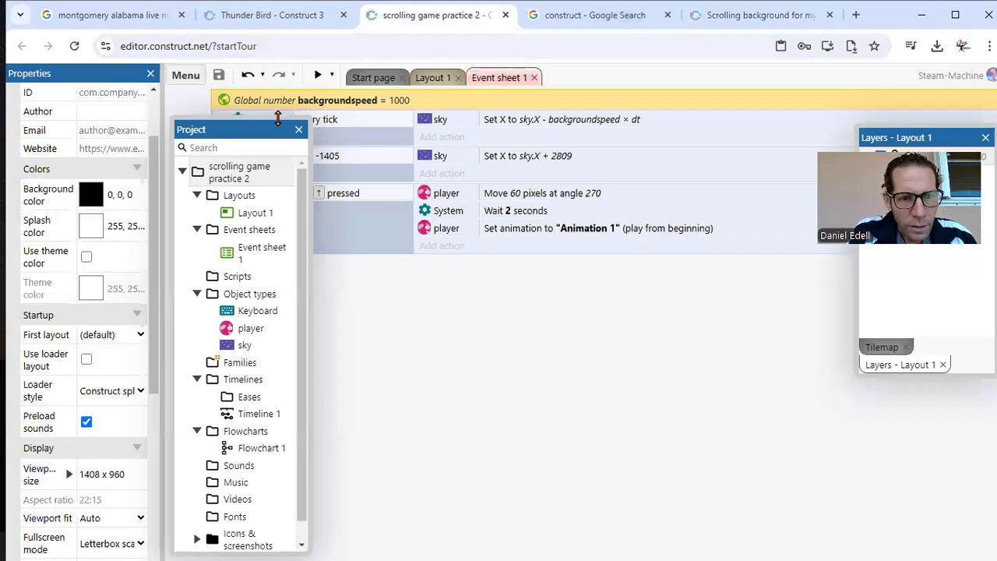
drag(278, 133, 80, 144)
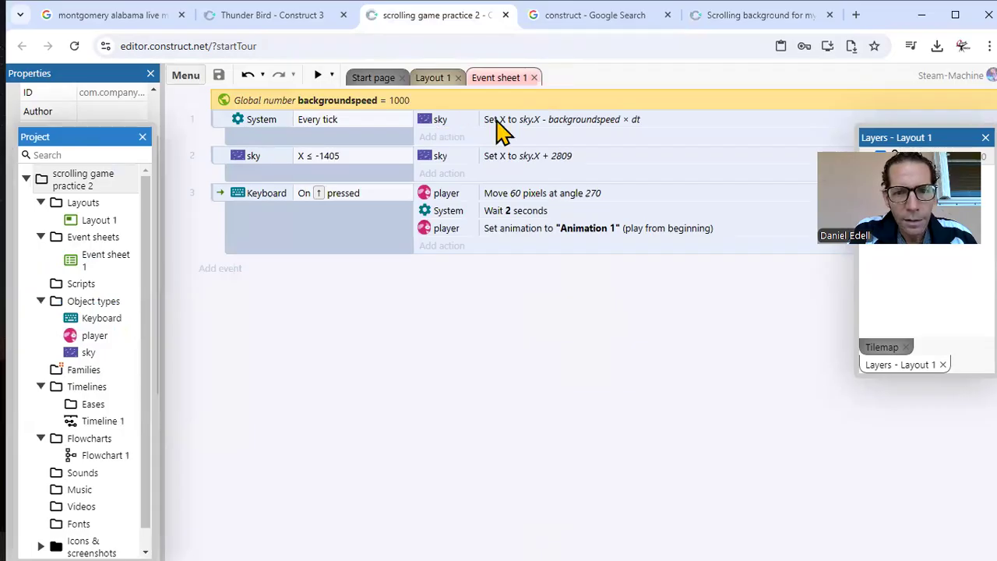
click(221, 133)
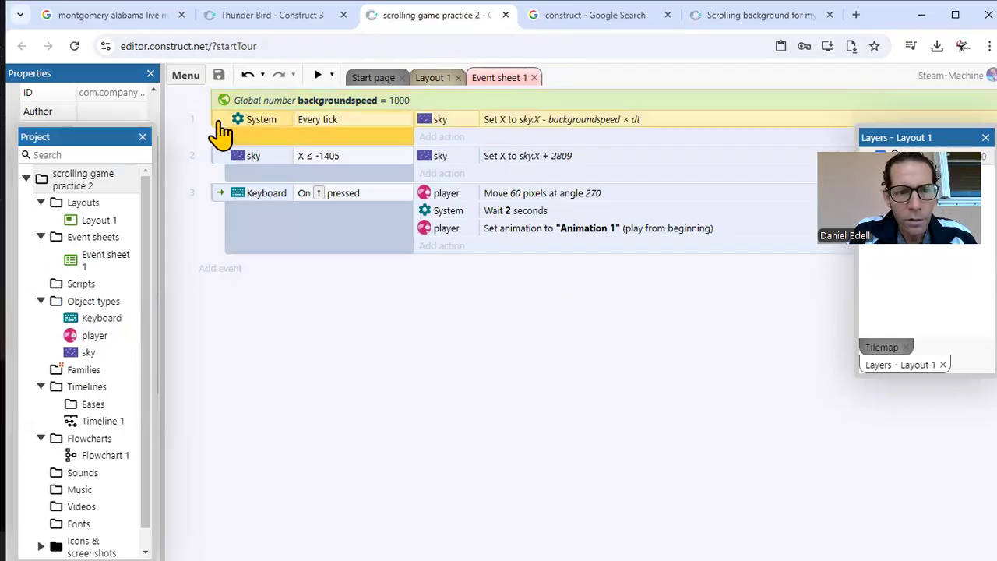
right_click(222, 133)
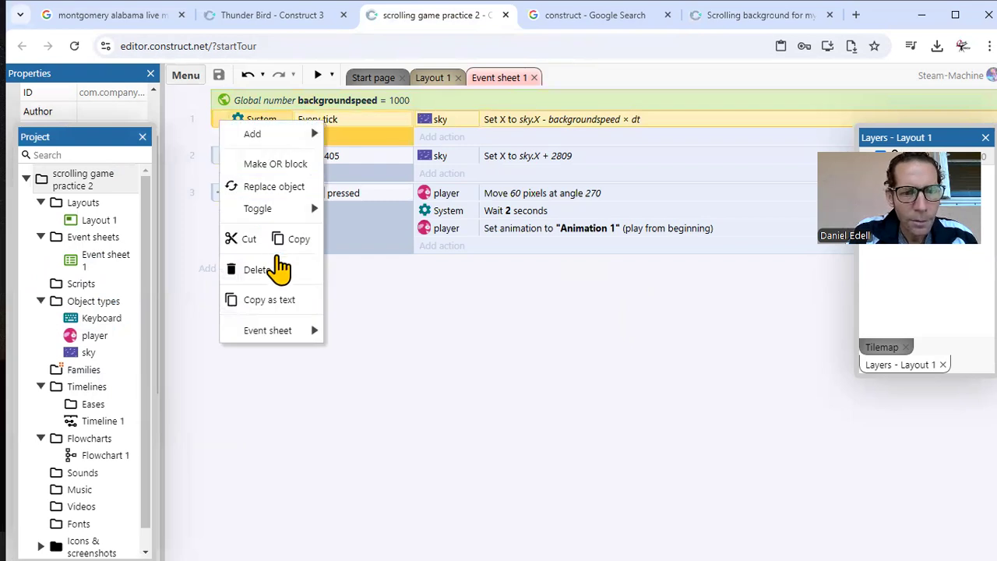
click(296, 240)
Step: Return to the new project, cancel the unfinished System condition and paste the copied Every tick event into Event sheet 1
click(709, 16)
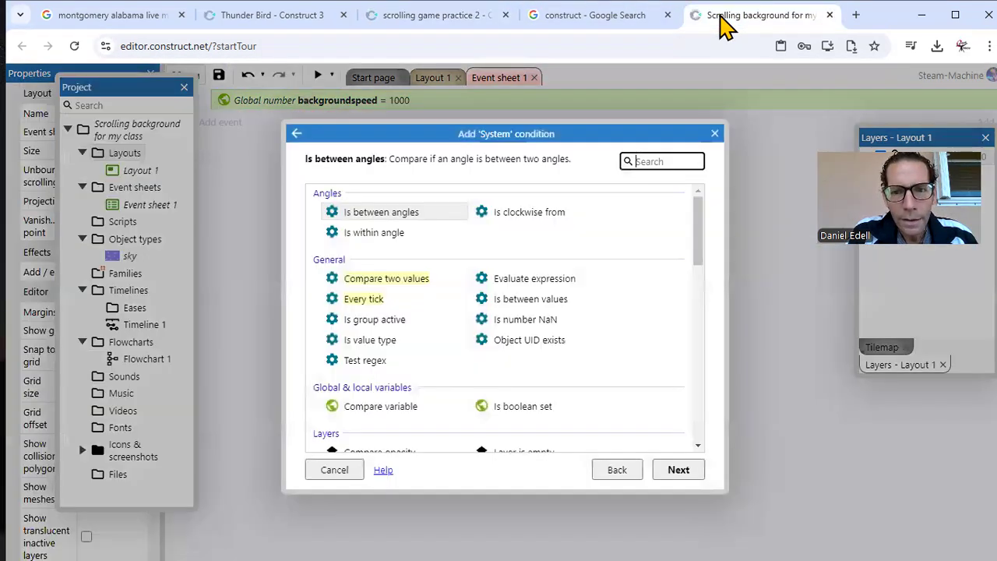
click(715, 133)
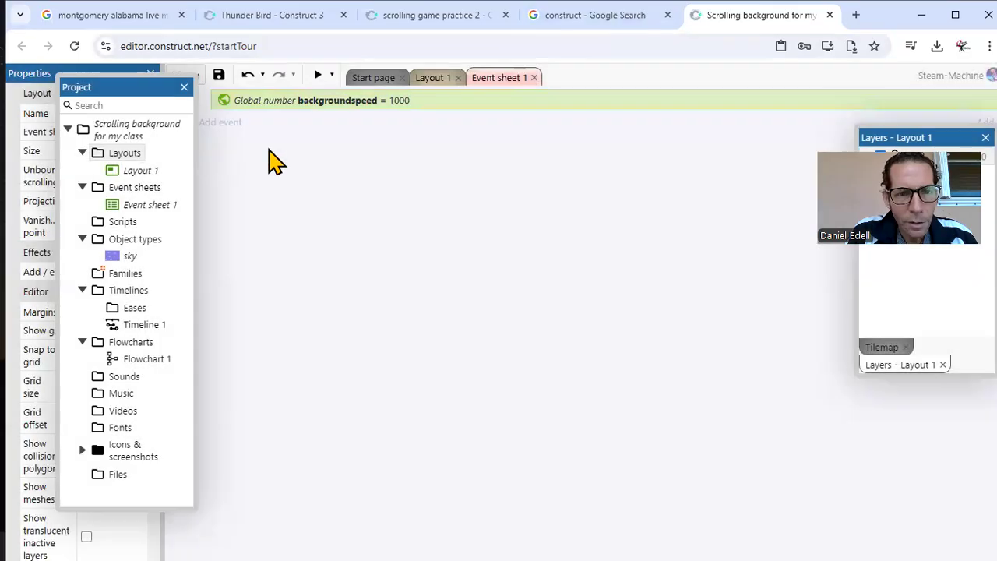
right_click(219, 125)
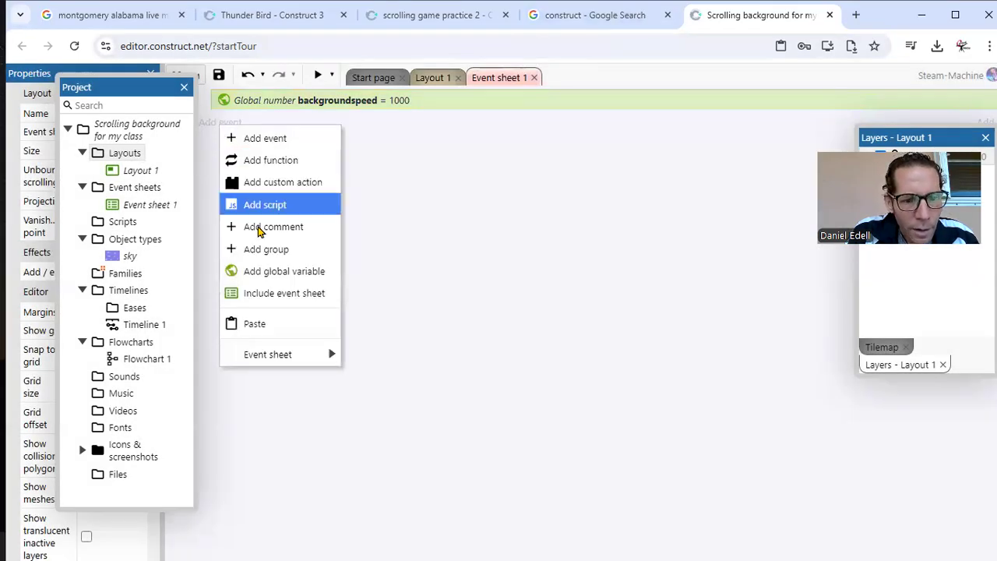
click(270, 325)
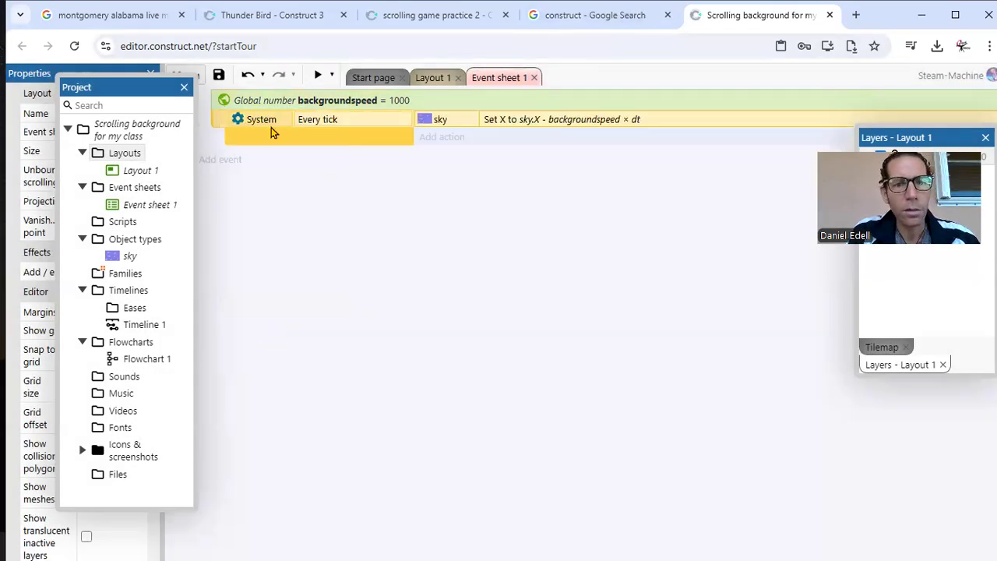
click(452, 200)
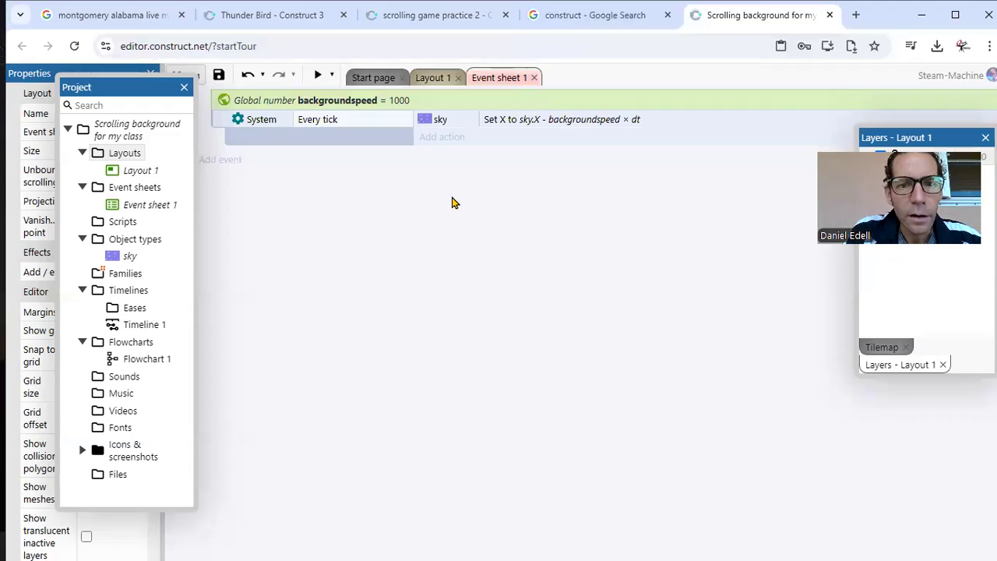
Step: Review how the sky's Set X action is built: its object, the chosen action and the X expression sky.X - backgroundspeed * dt
double_click(434, 124)
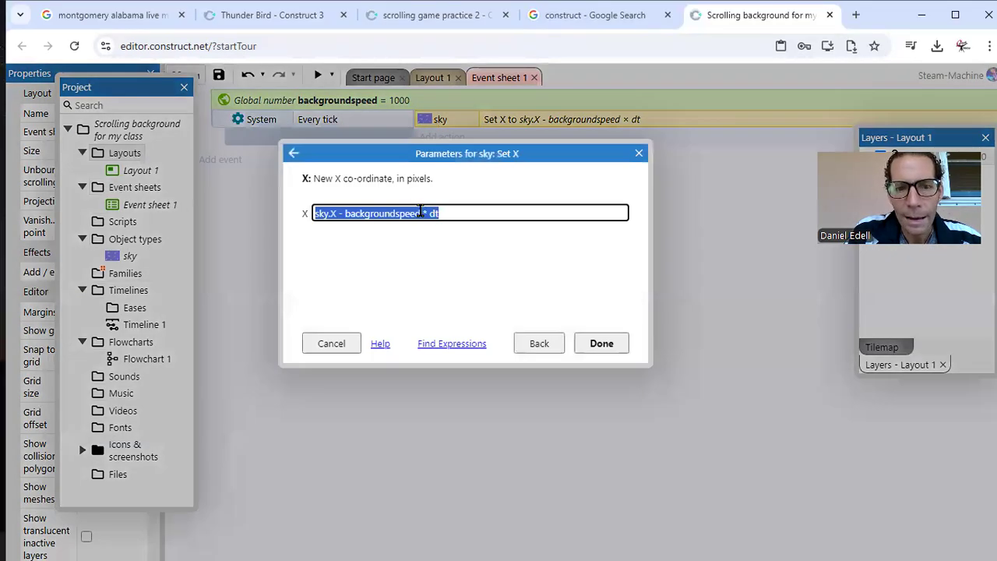
click(538, 342)
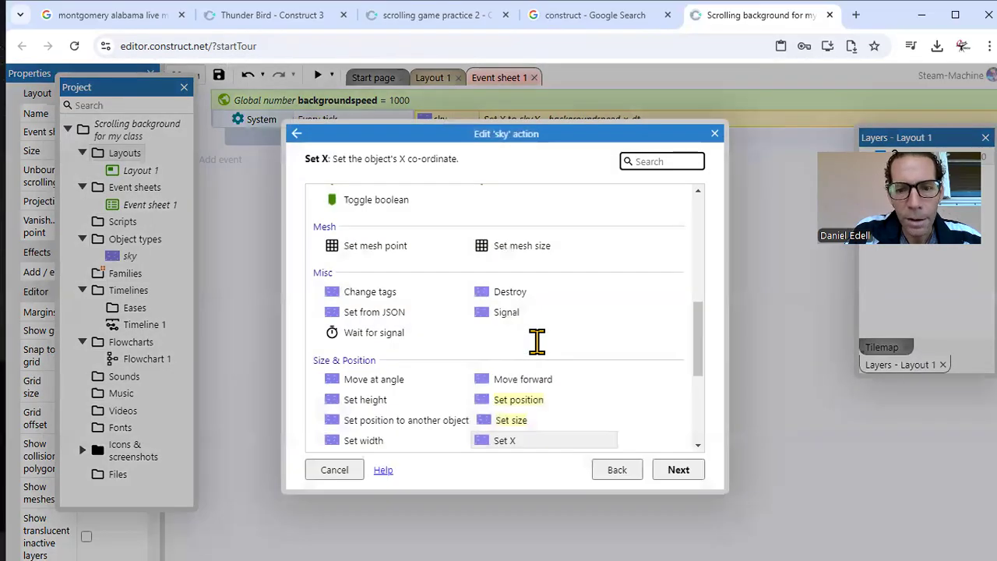
click(605, 468)
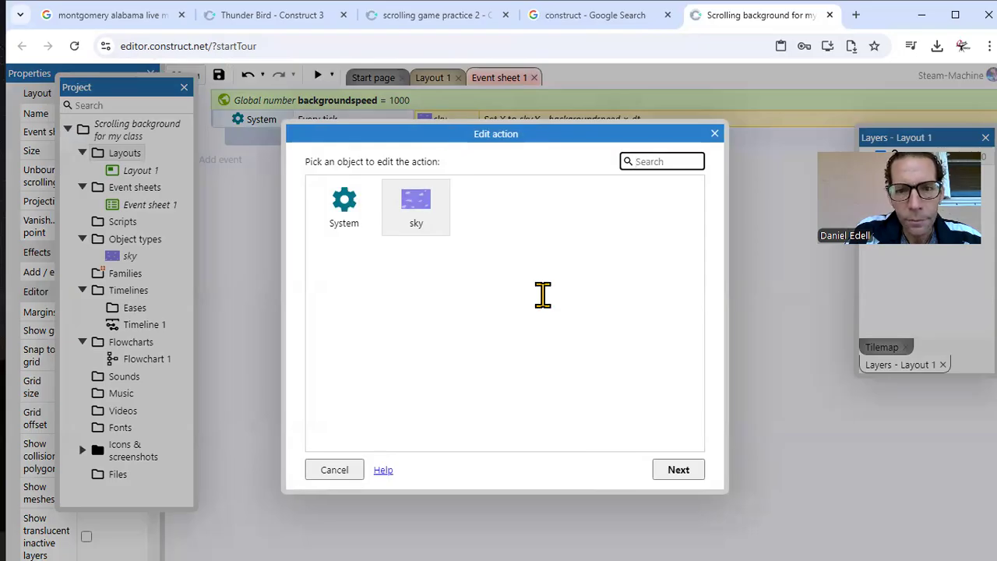
click(678, 470)
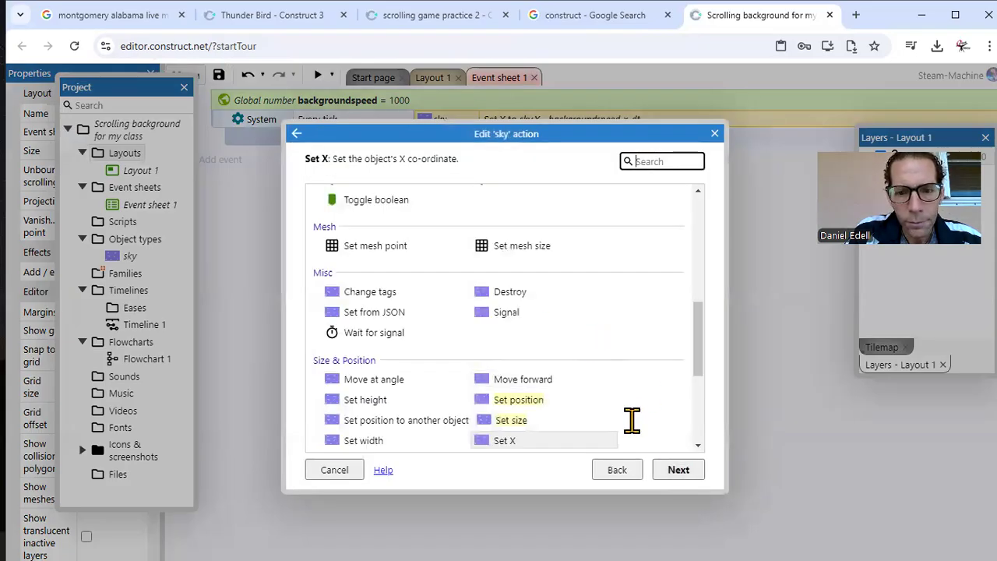
drag(694, 345, 697, 414)
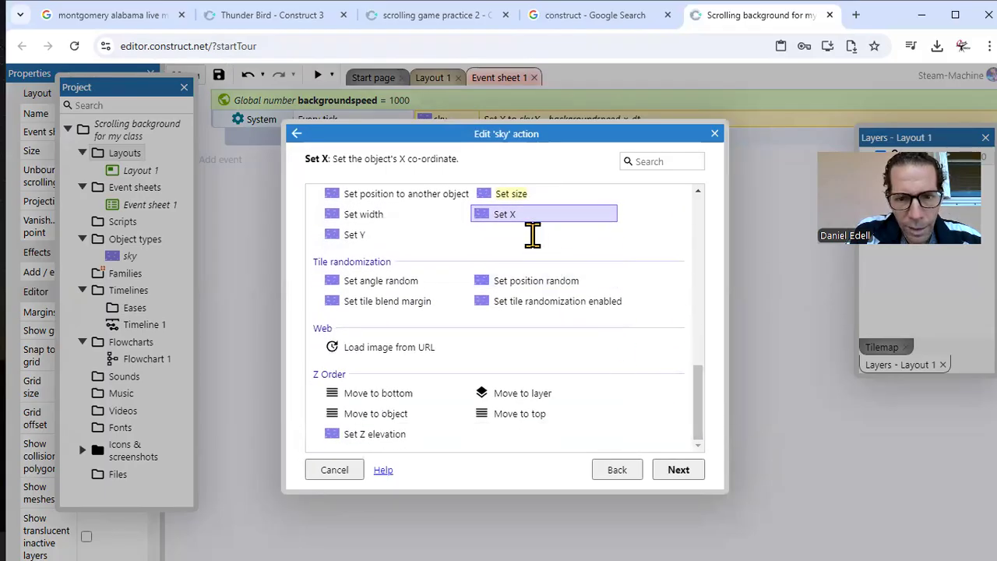
click(674, 471)
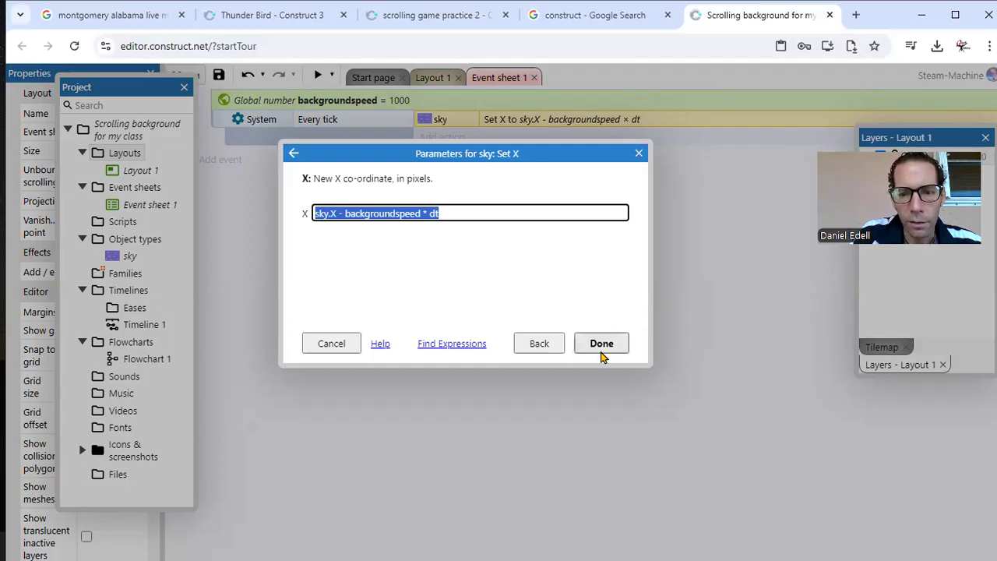
click(600, 350)
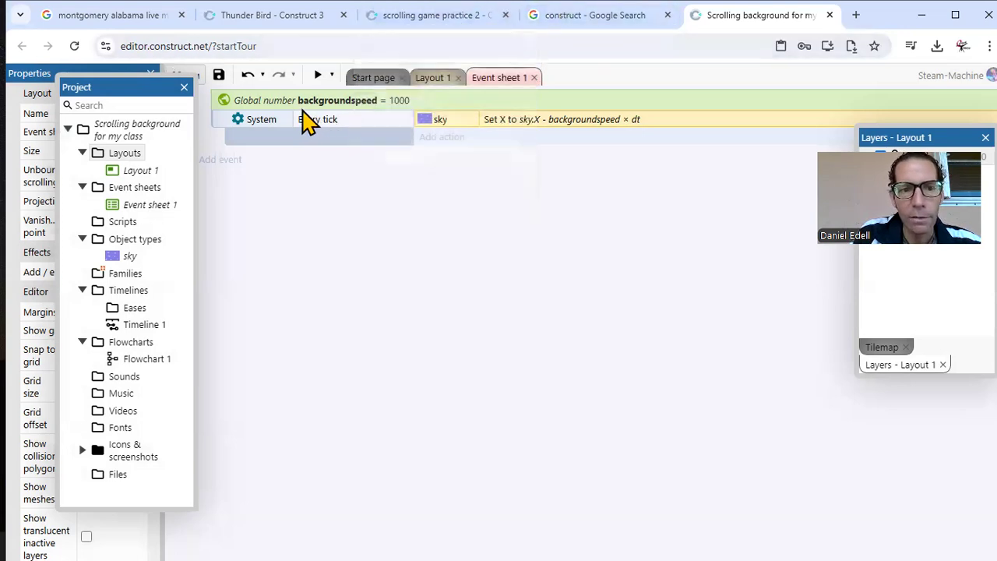
Step: Copy the sky event with the condition X ≤ -1405 from the scrolling game practice 2 project's event sheet
click(563, 15)
click(439, 16)
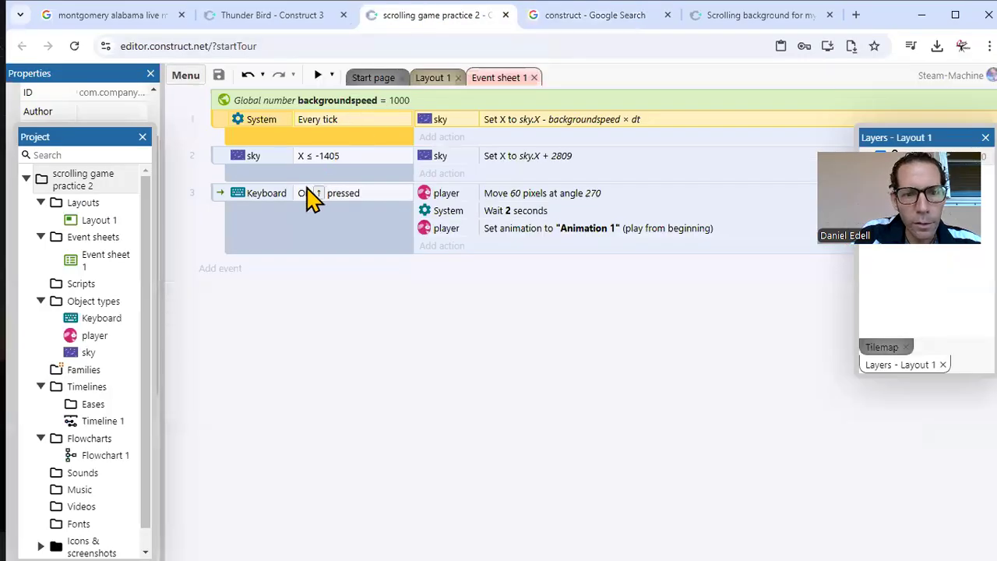
click(222, 167)
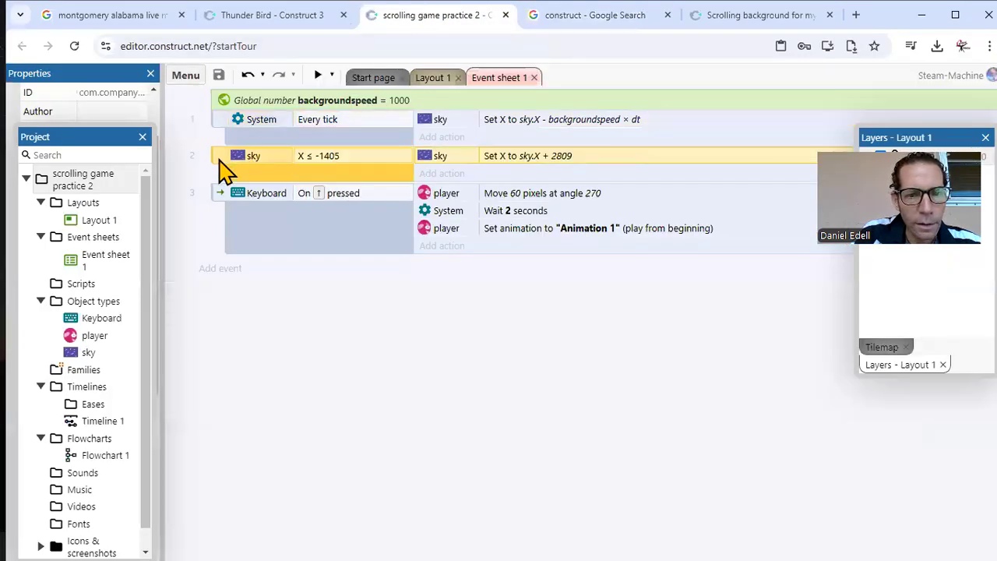
right_click(222, 167)
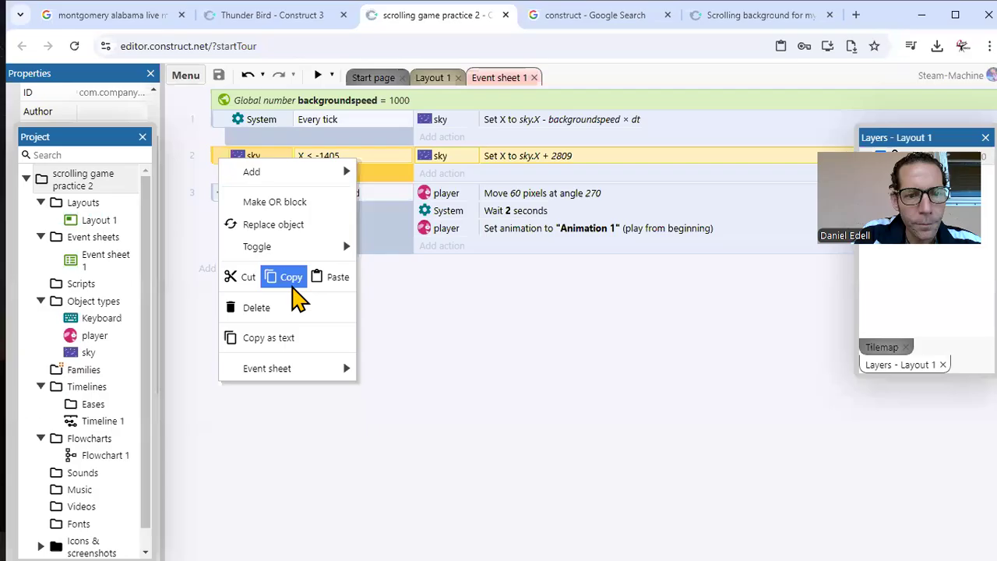
click(290, 280)
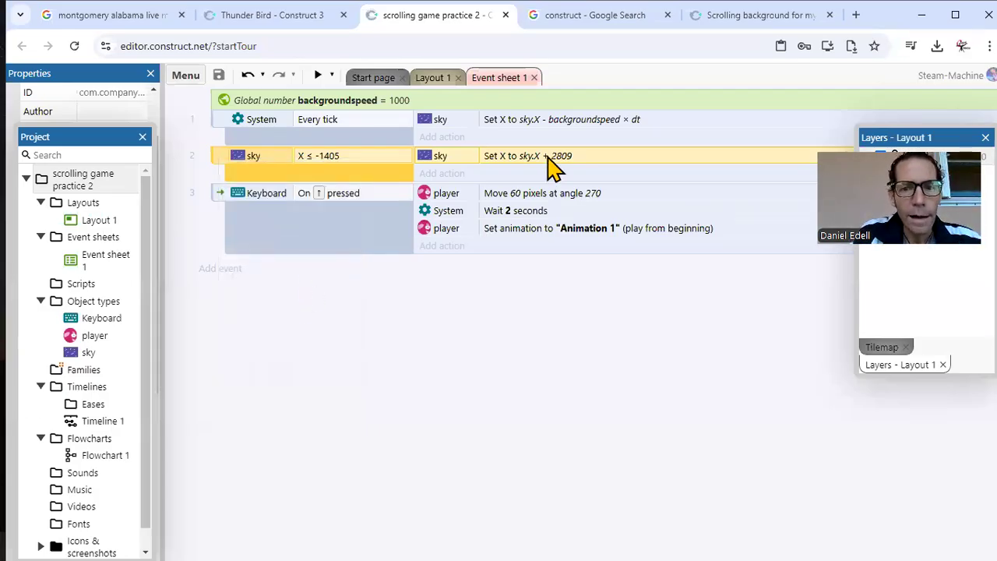
Step: Paste the copied X ≤ -1405 event below the Every tick event in the new project and preview the game
click(735, 14)
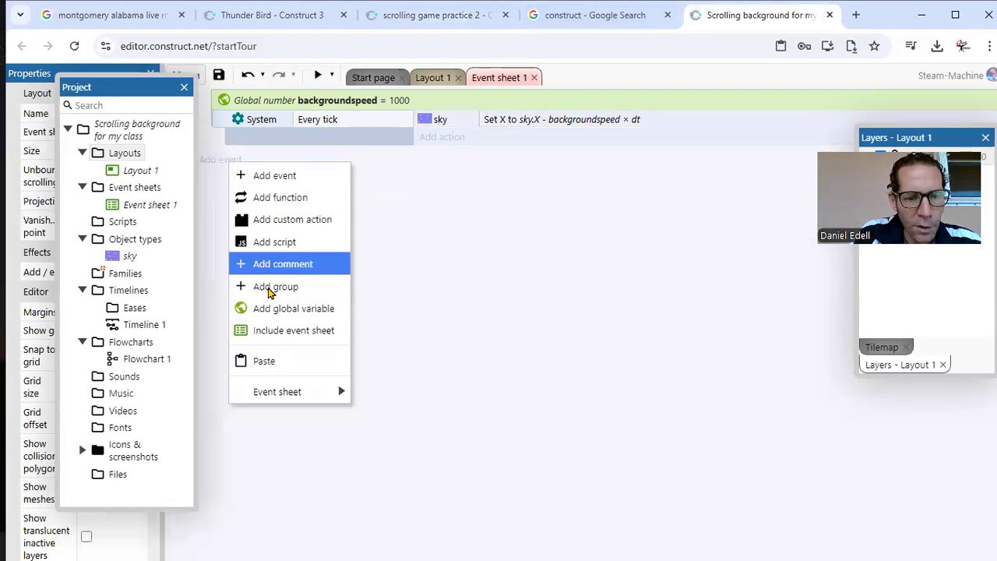
click(269, 361)
click(267, 256)
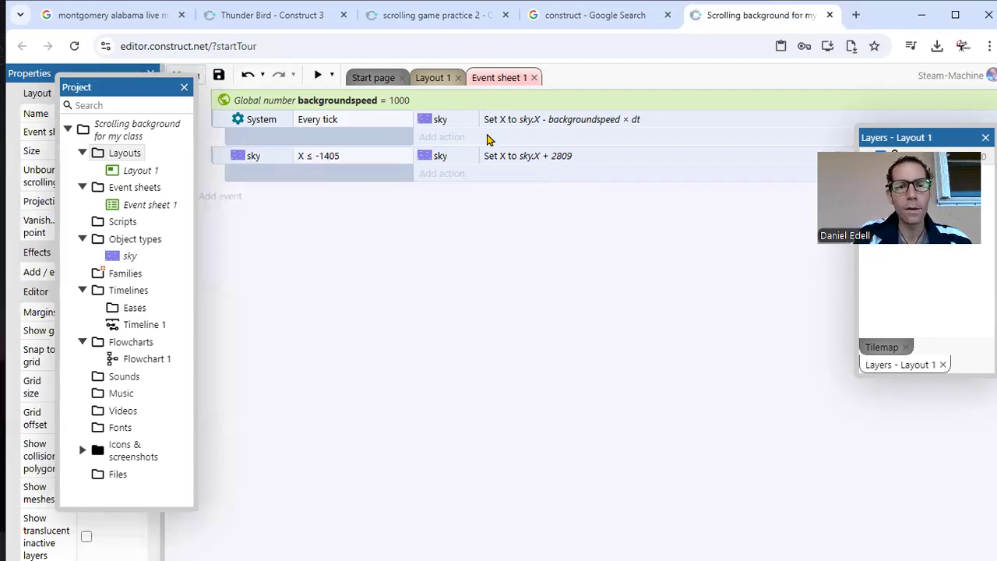
click(317, 76)
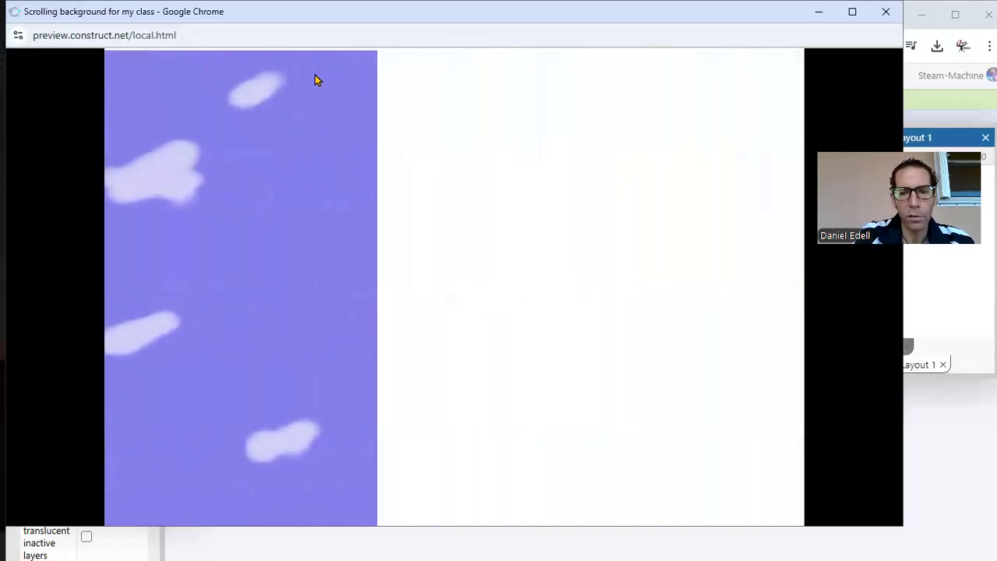
click(890, 17)
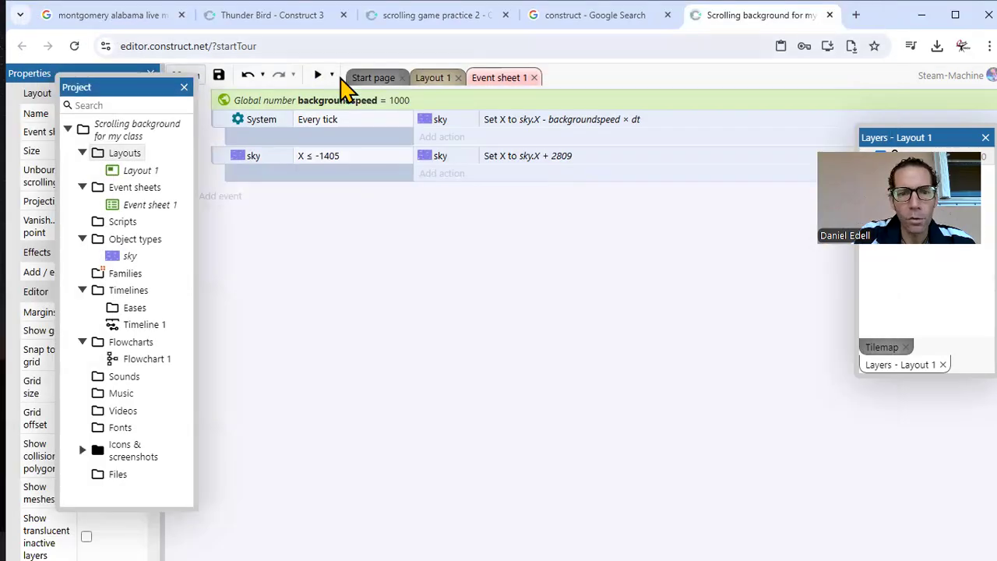
Step: Place a second copy of the sky object in Layout 1 against the first one's right edge and preview the scrolling
click(427, 81)
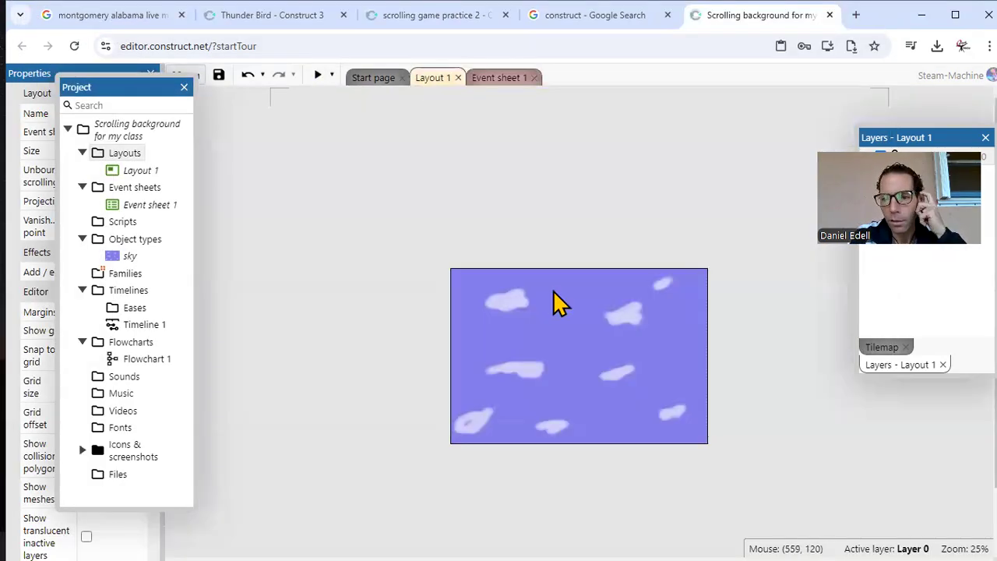
click(590, 359)
ctrl+drag(585, 346, 709, 348)
drag(753, 374, 843, 358)
click(710, 201)
click(731, 310)
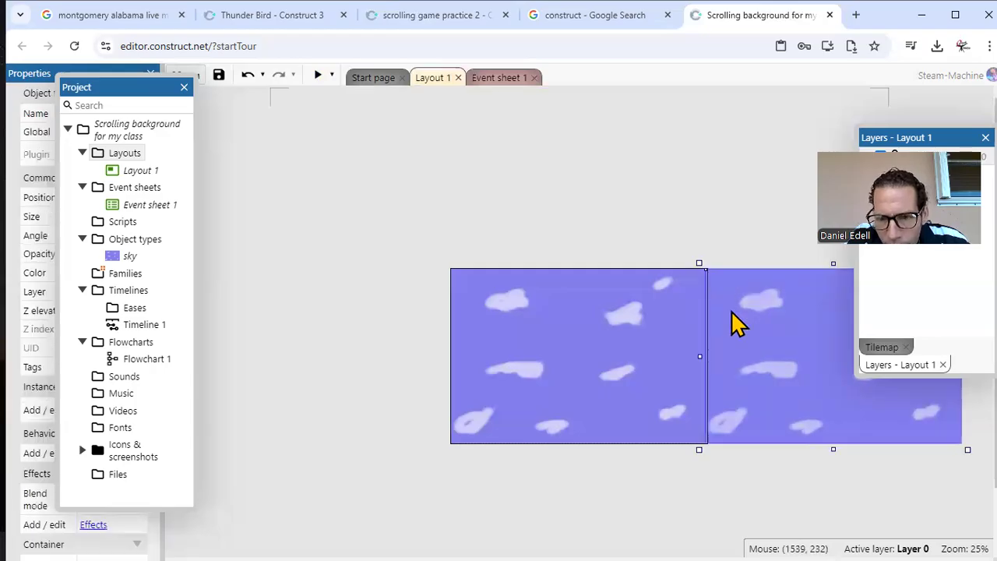
drag(733, 311, 736, 312)
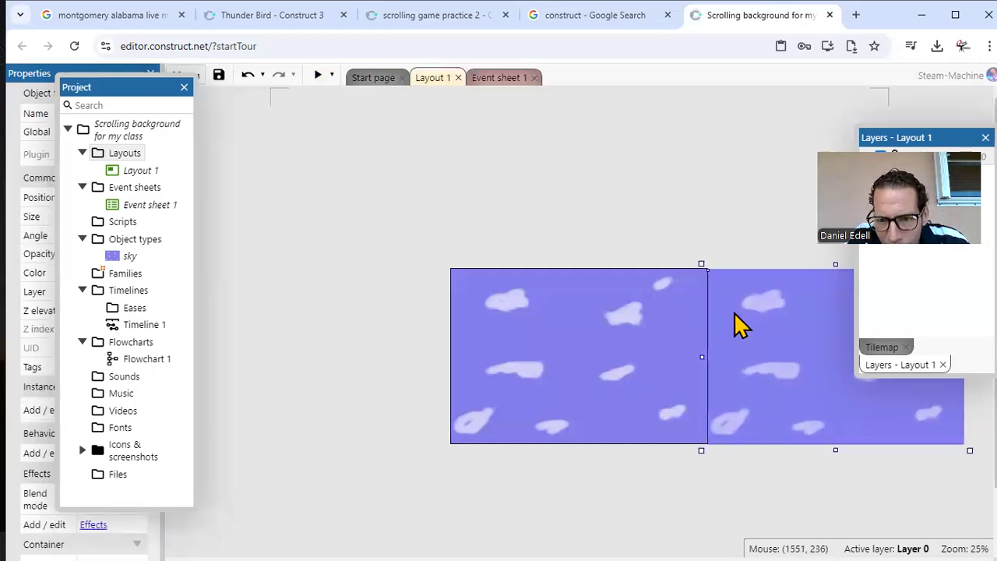
click(685, 162)
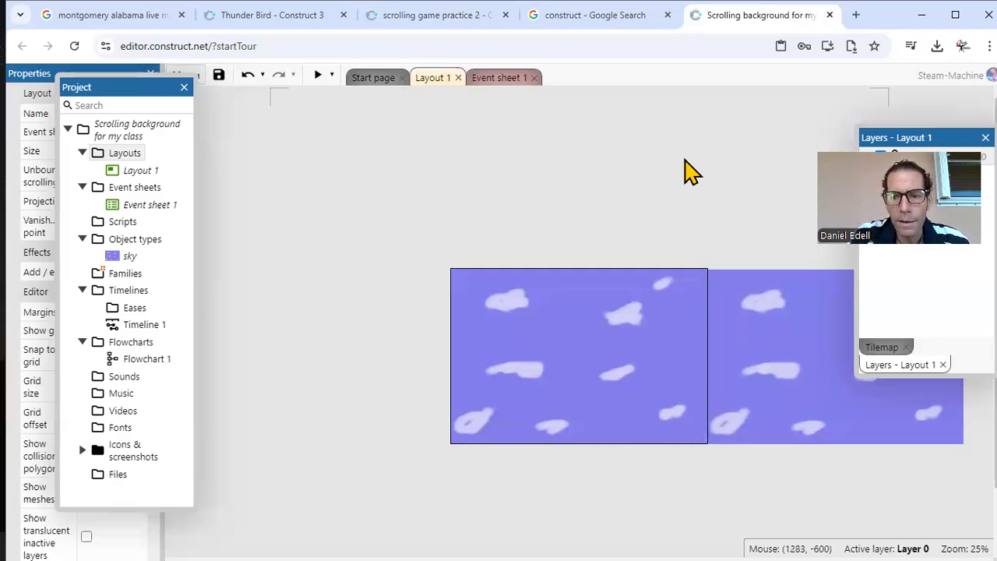
click(319, 75)
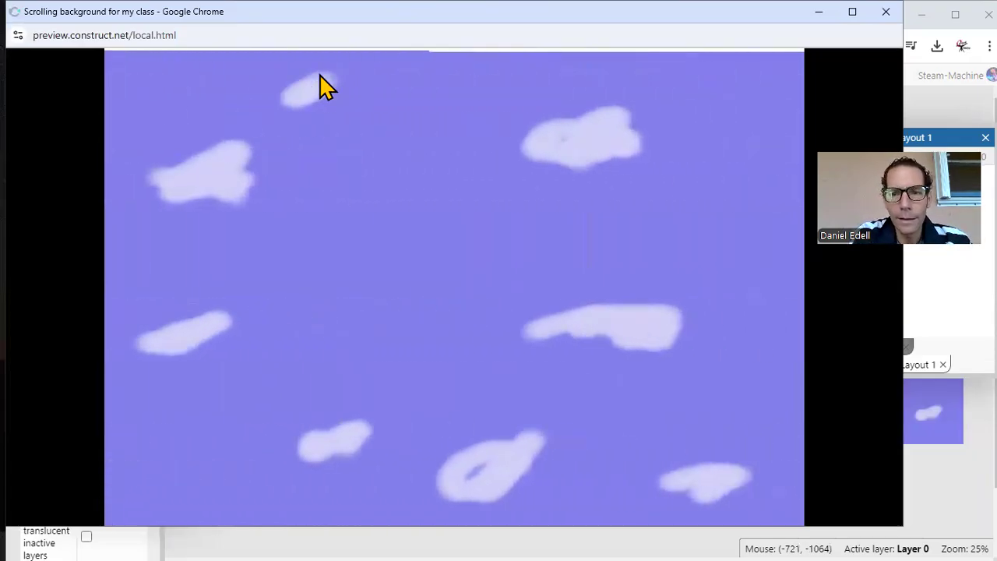
click(886, 17)
Step: Nudge the second sky copy slightly upward to line up with the first one and preview the game again
click(786, 327)
drag(784, 315, 782, 313)
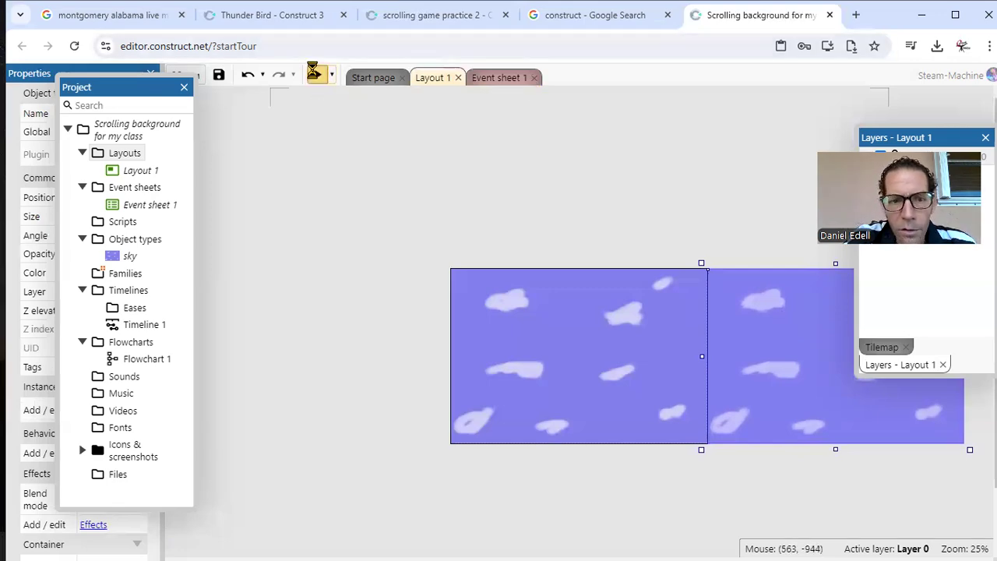
click(316, 74)
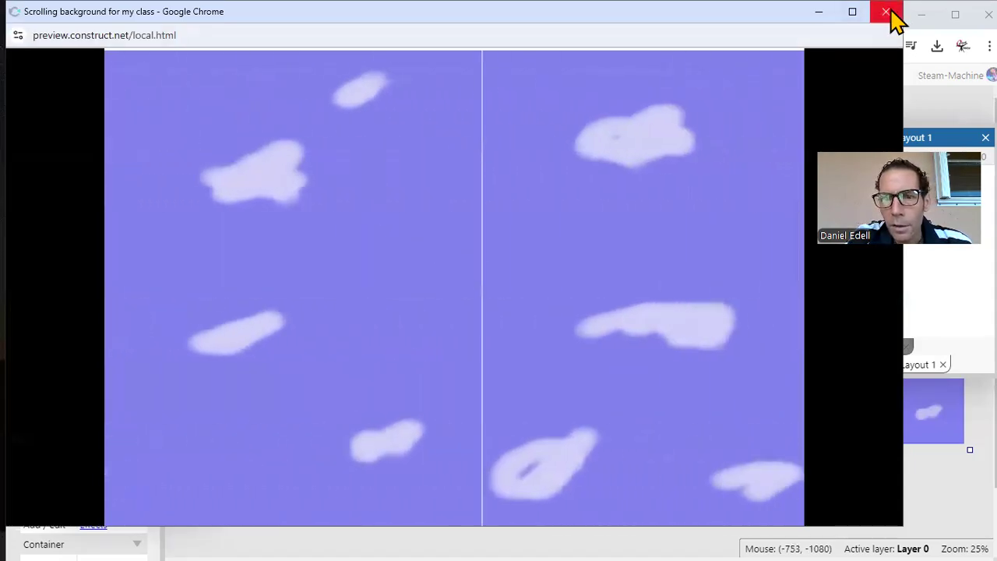
Step: Try the second sky copy overlapping the first one in a preview, and move it back against the first one's right edge
click(887, 11)
drag(756, 345, 711, 345)
click(318, 74)
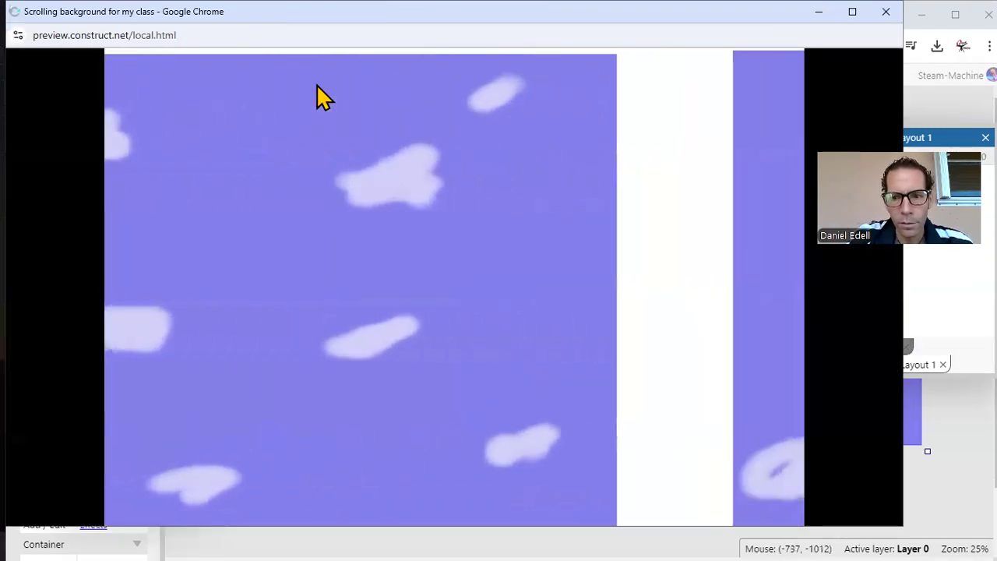
click(886, 13)
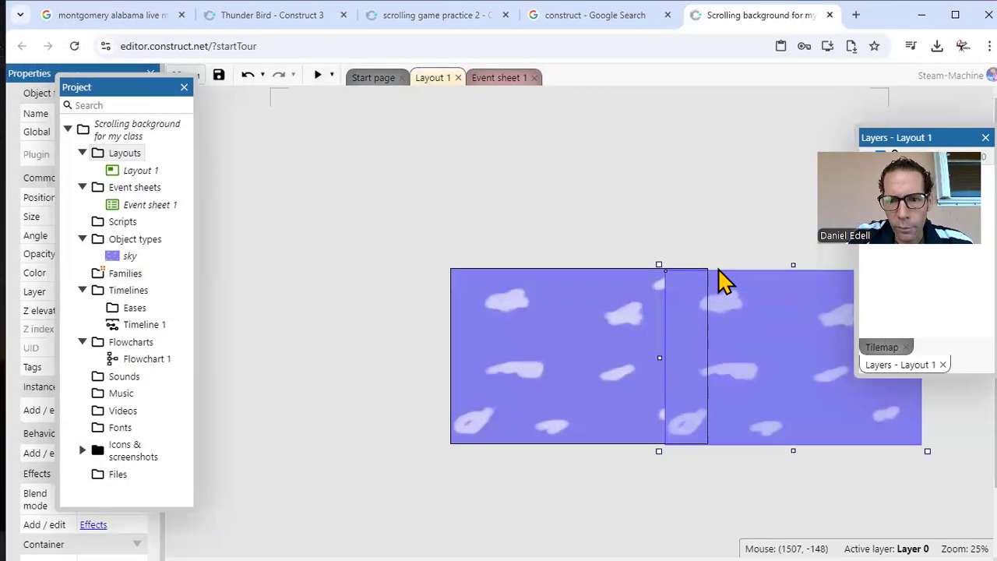
drag(756, 339, 798, 338)
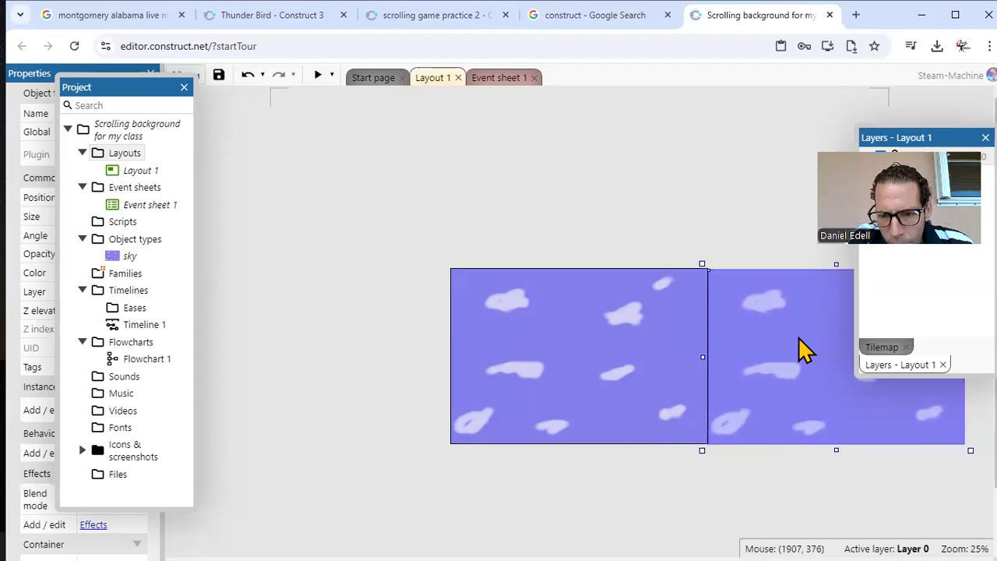
click(507, 157)
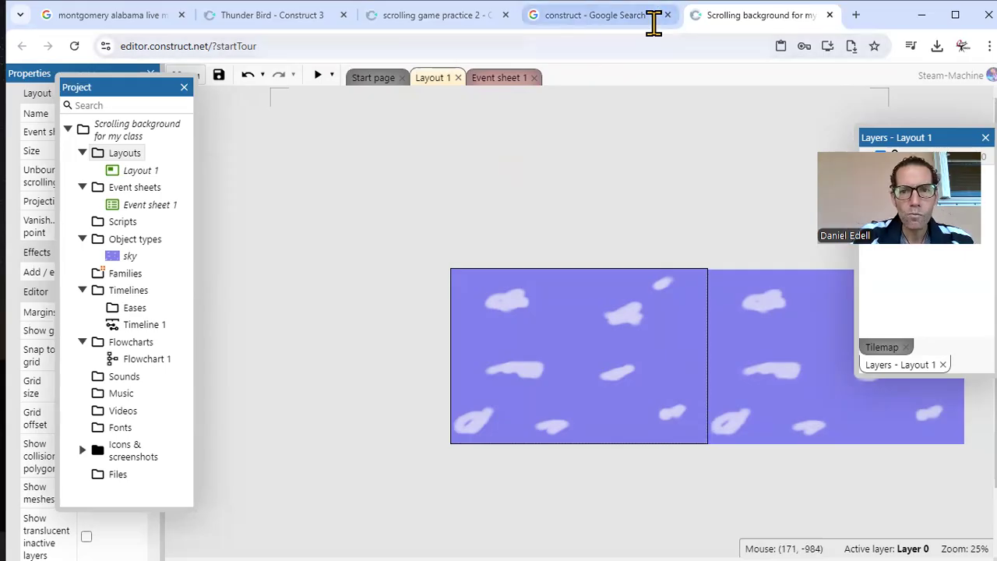
Step: Select the Keyboard On ↑ pressed event in the scrolling game practice 2 project's event sheet and return to the new project
click(431, 14)
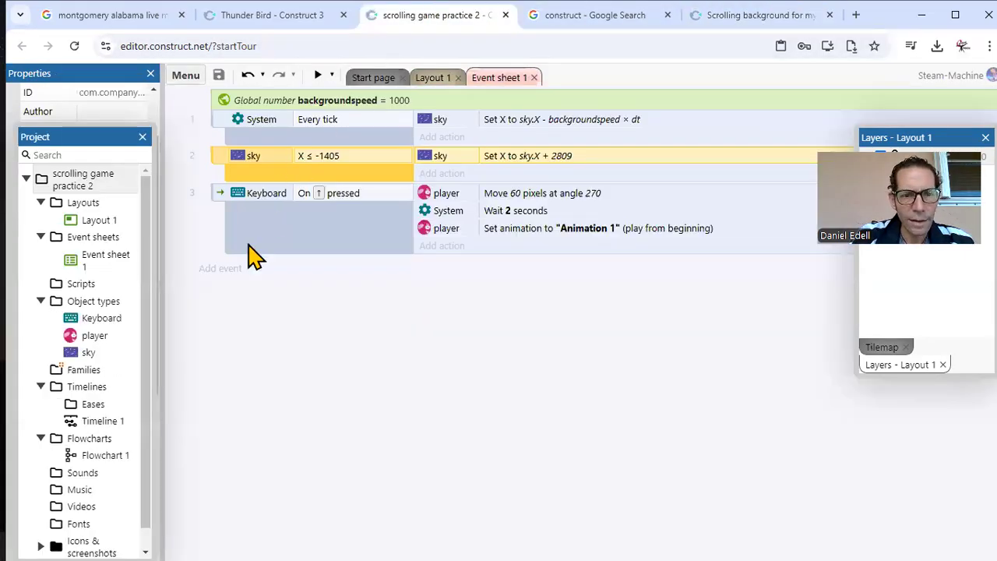
click(216, 196)
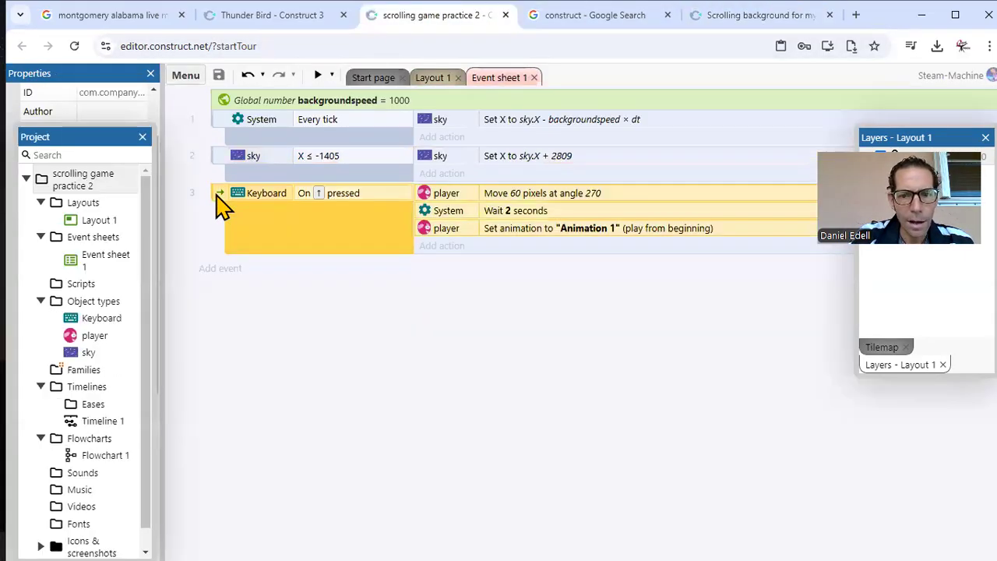
click(723, 23)
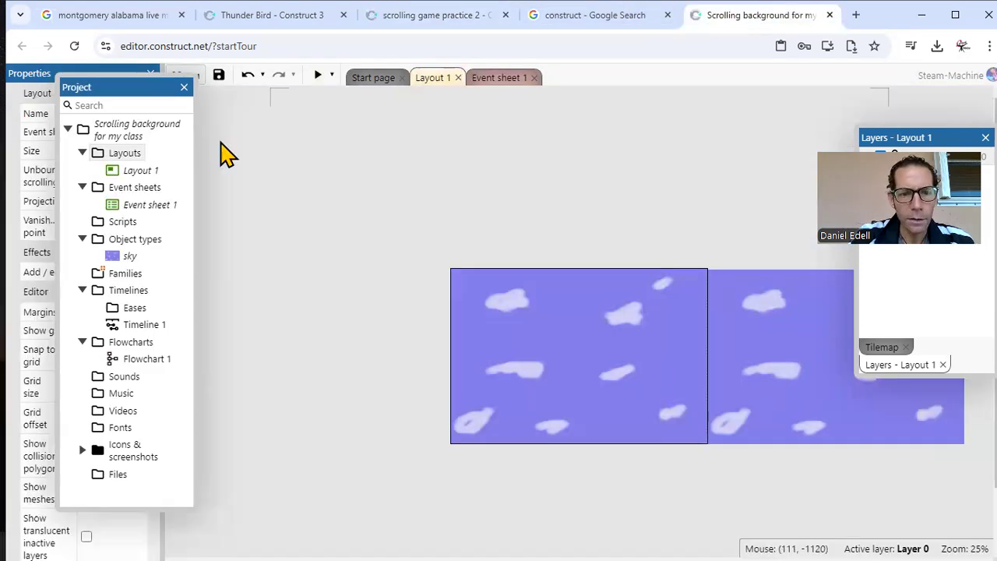
Step: Add a Keyboard object to the new project's object types
drag(138, 92, 256, 106)
click(245, 257)
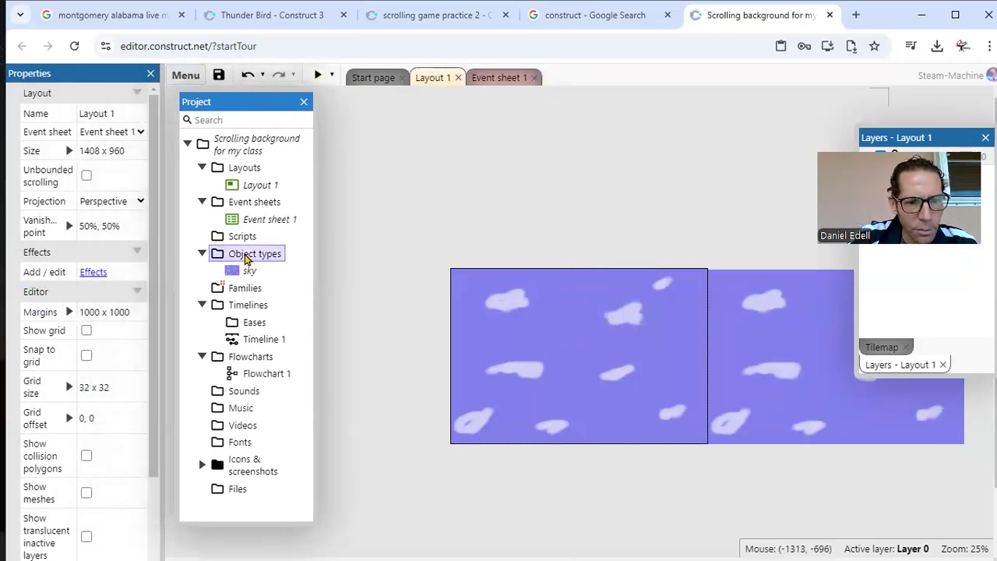
right_click(244, 258)
click(293, 269)
text(key)
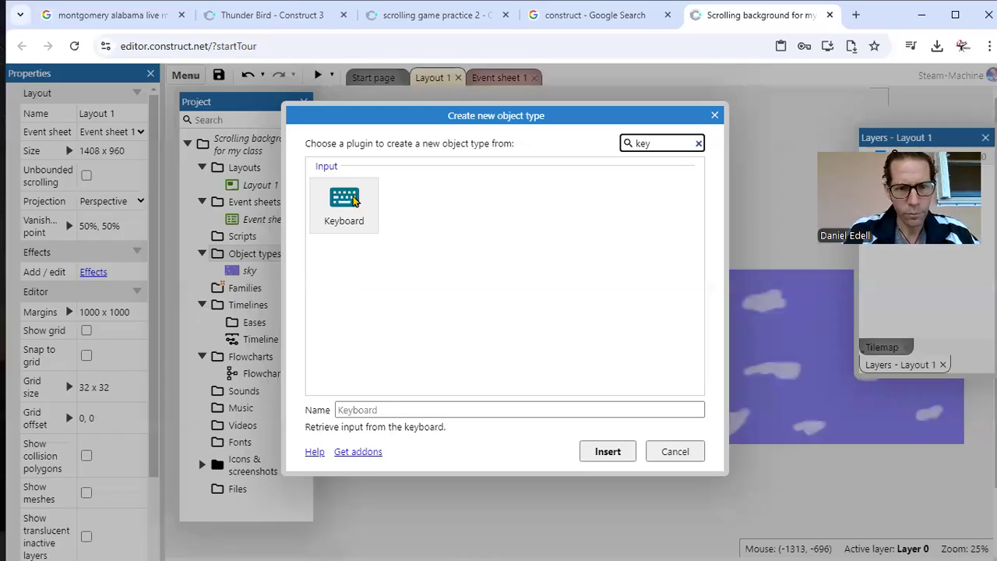
double_click(347, 200)
click(371, 229)
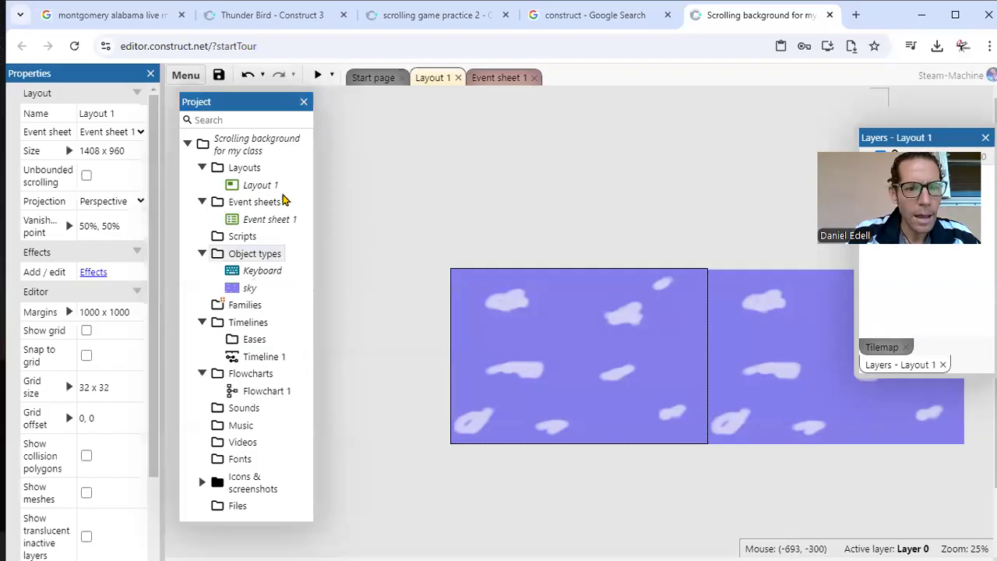
Step: Insert a Sprite object named player on the first sky in Layout 1
click(255, 255)
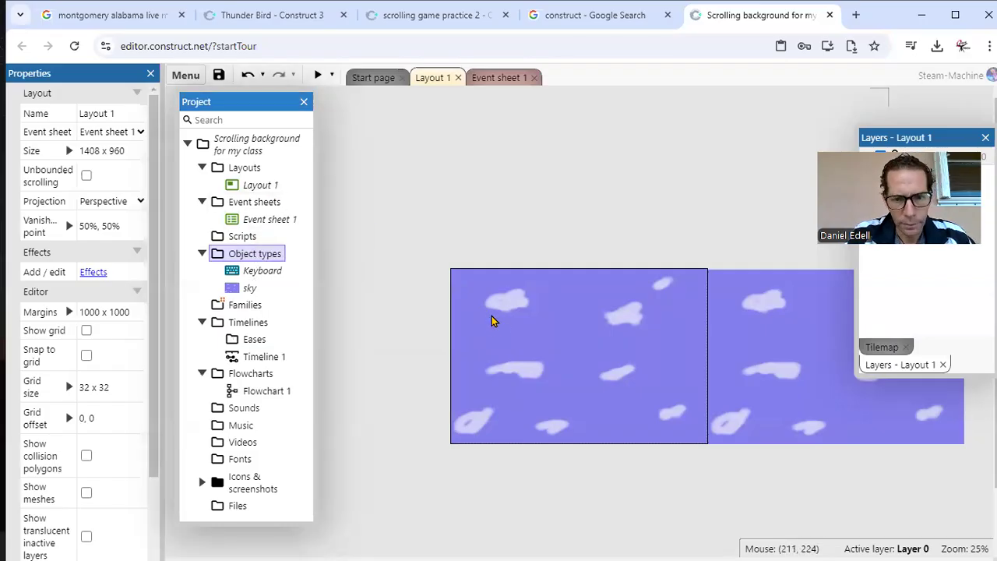
right_click(492, 349)
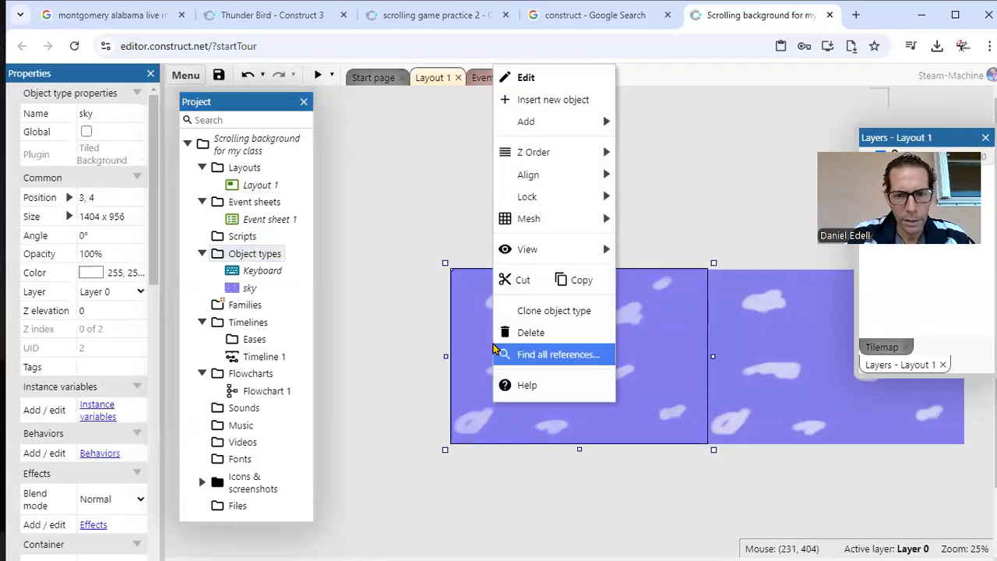
click(558, 108)
text(s)
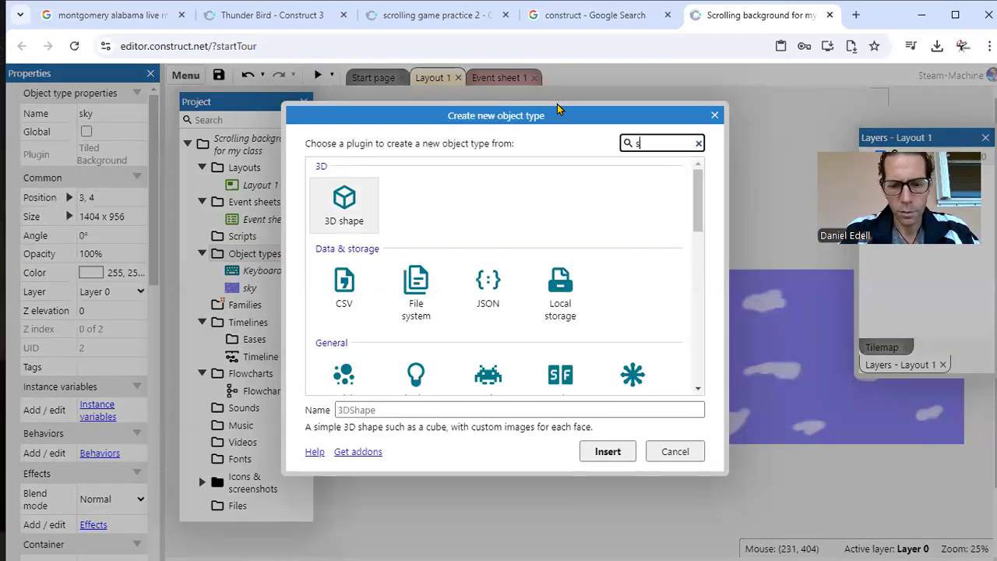
text(prite)
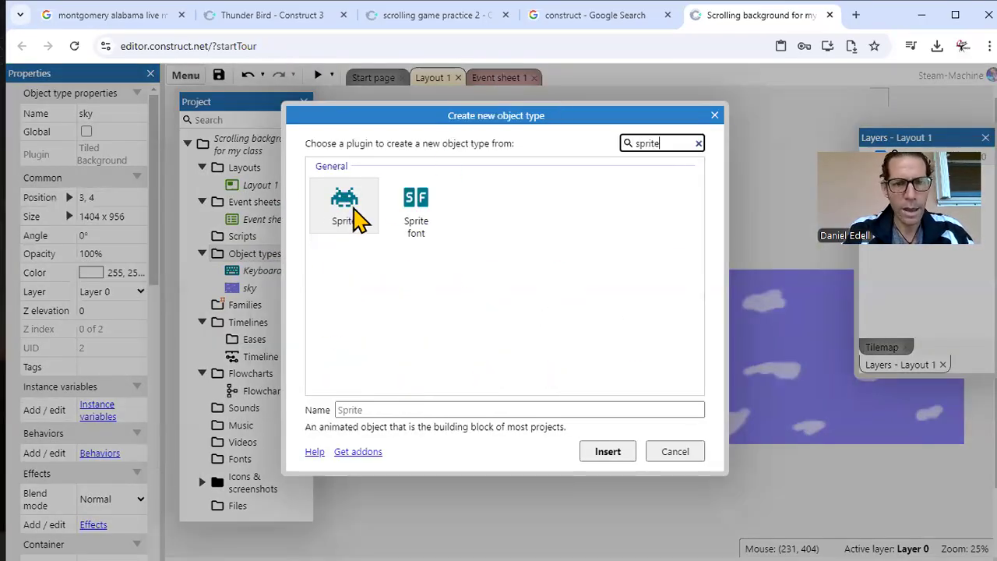
click(343, 209)
click(365, 410)
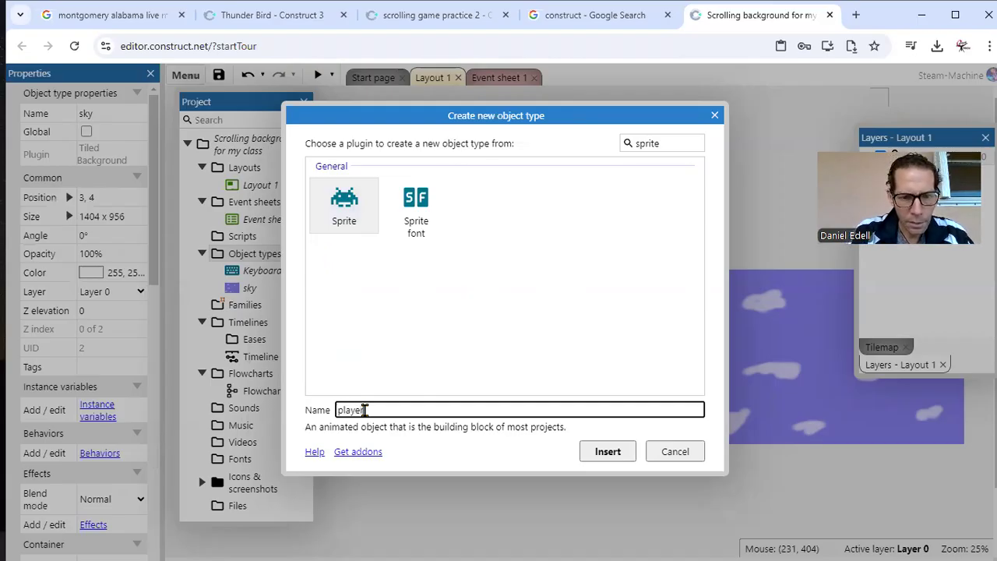
click(604, 452)
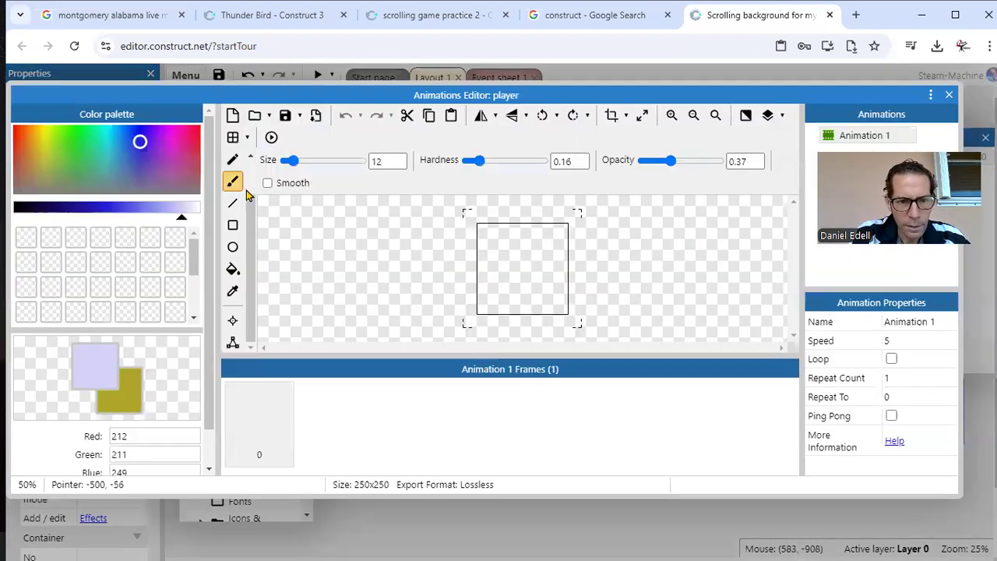
Step: Load the red cartoon plane PNG from the OneDrive Pictures folder as the player's animation frame
click(270, 115)
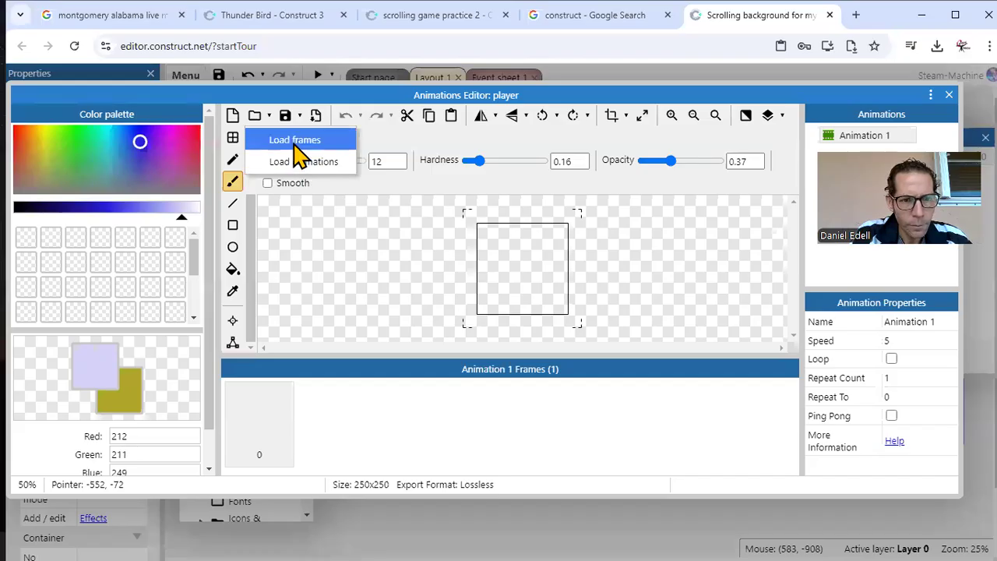
click(232, 120)
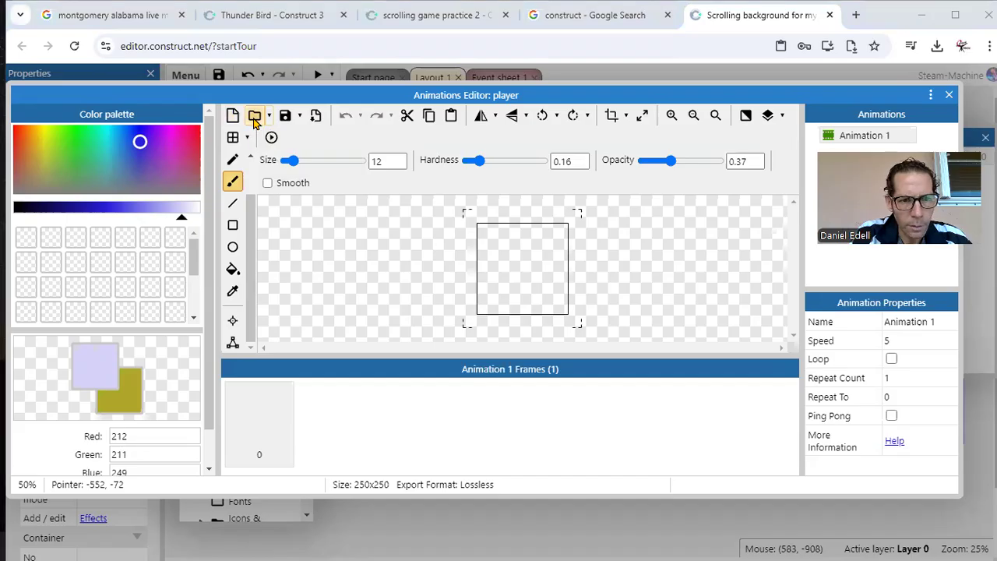
click(254, 117)
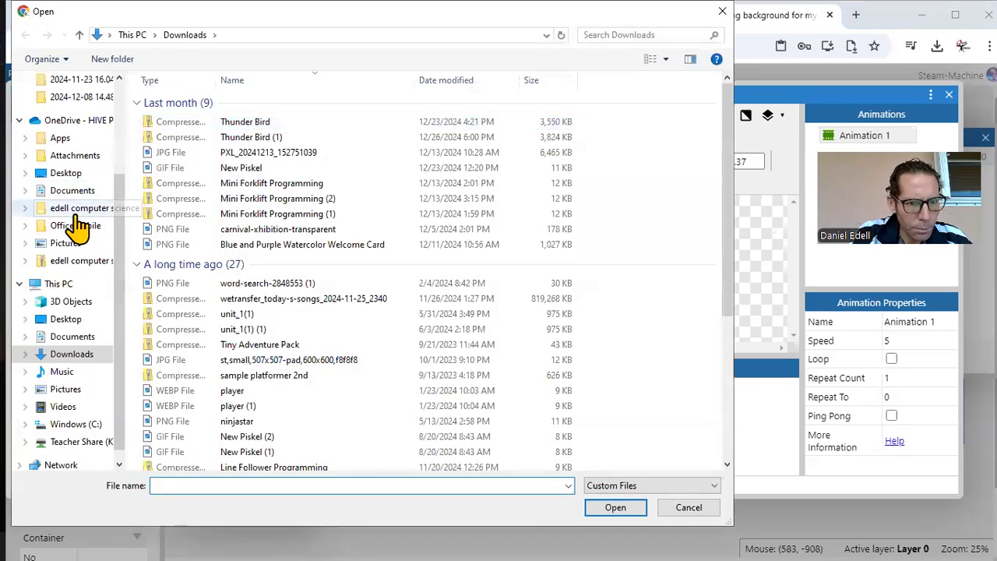
click(75, 243)
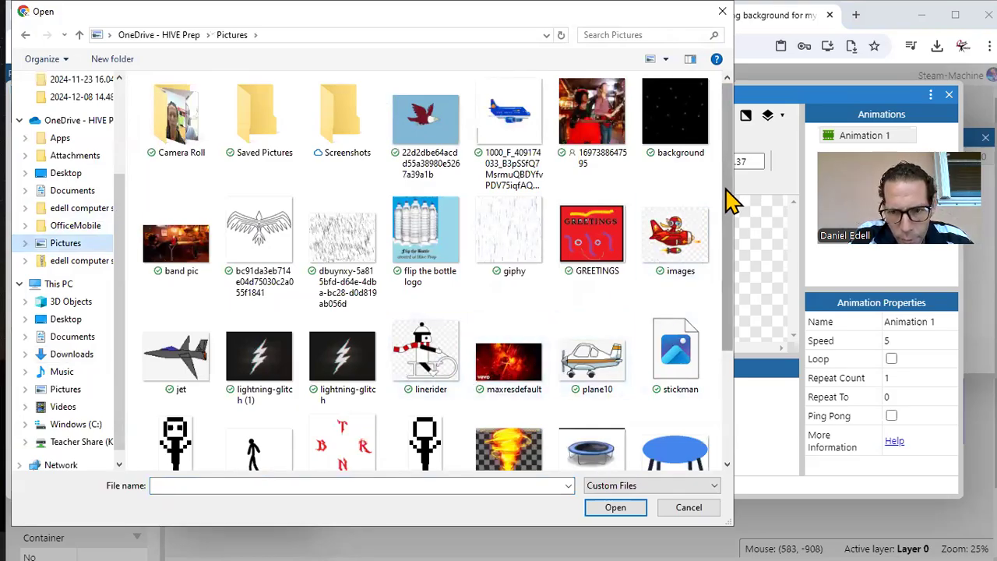
double_click(678, 230)
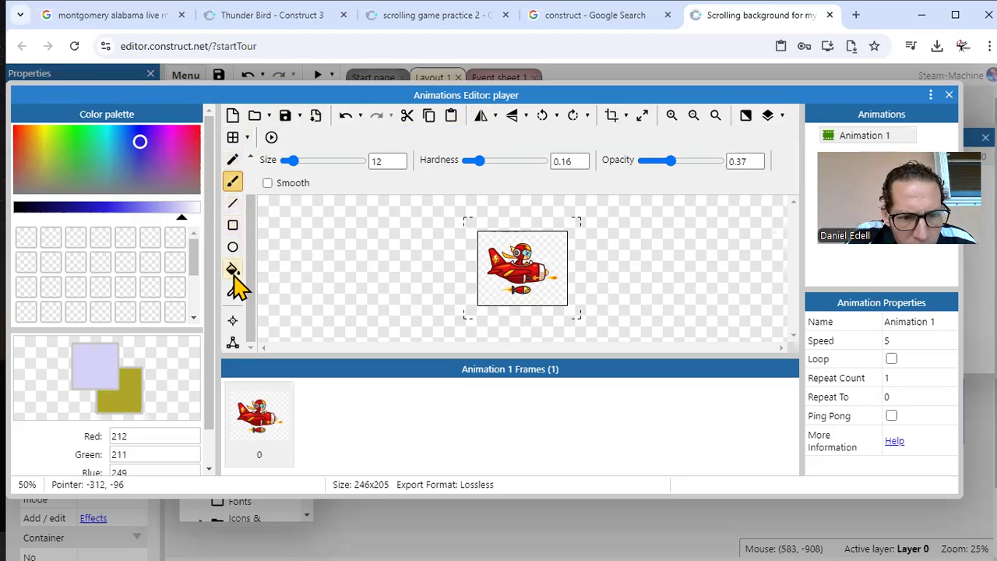
Step: Erase the bomb beneath the plane and the flame at its nose with the eraser at size 7 and hardness 1
drag(254, 296, 249, 245)
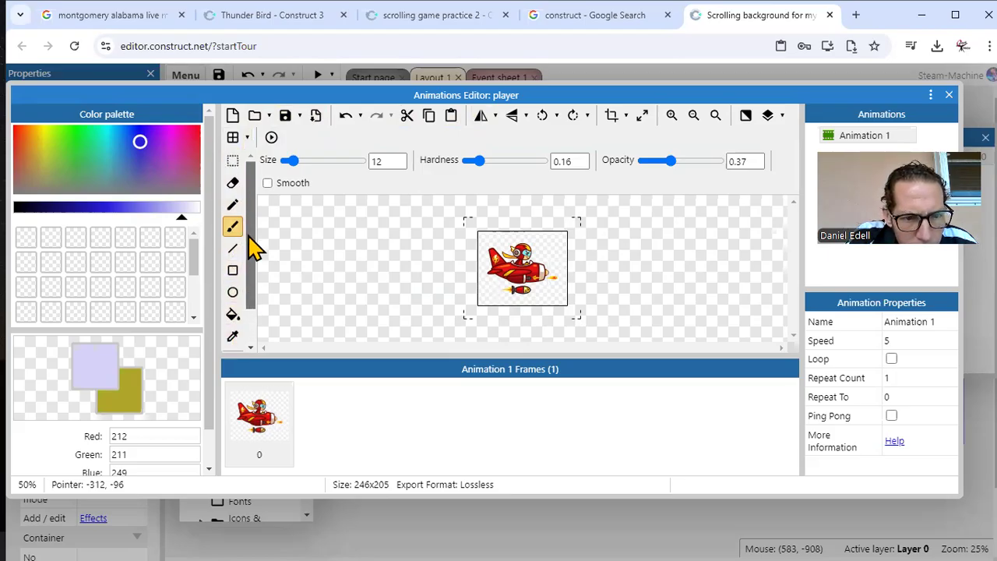
click(234, 184)
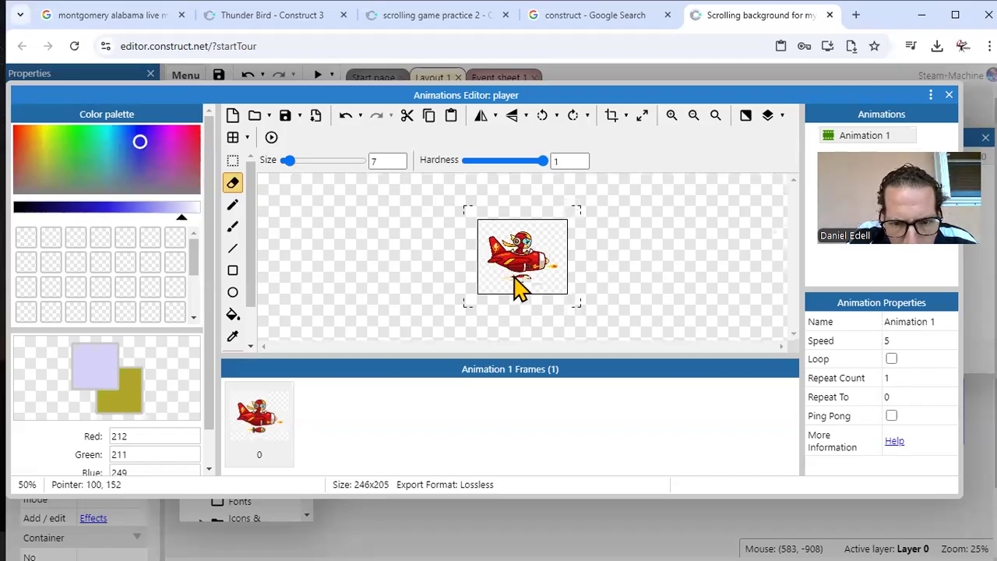
drag(511, 280, 530, 279)
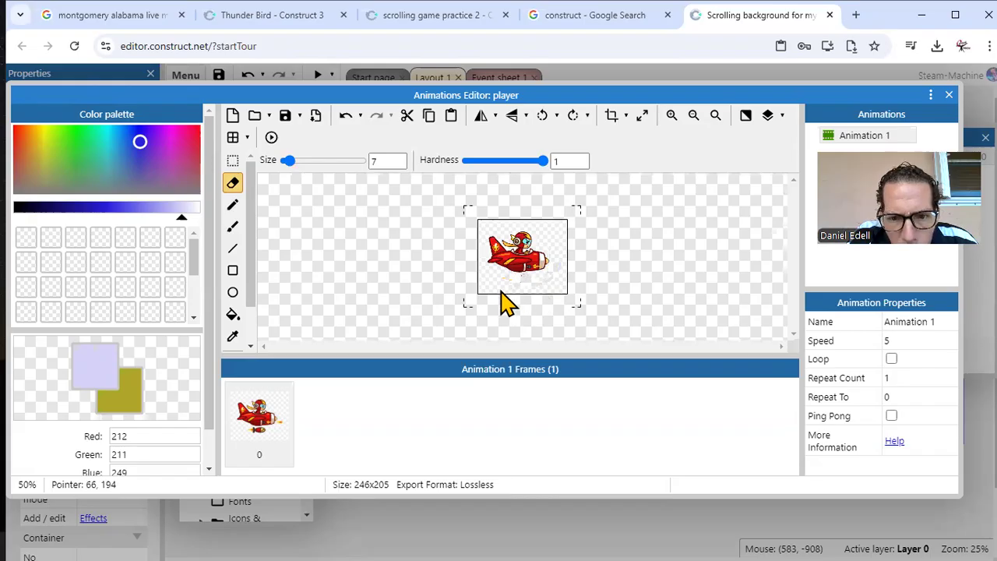
Step: Crop the player image and flood-fill its background with the transparent color at tolerance 38
click(644, 117)
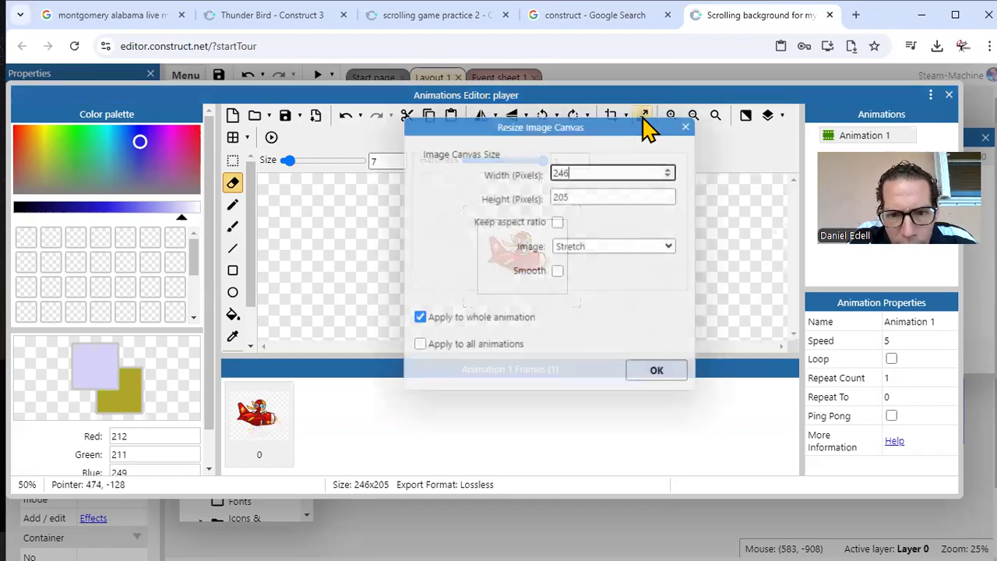
click(686, 128)
click(613, 123)
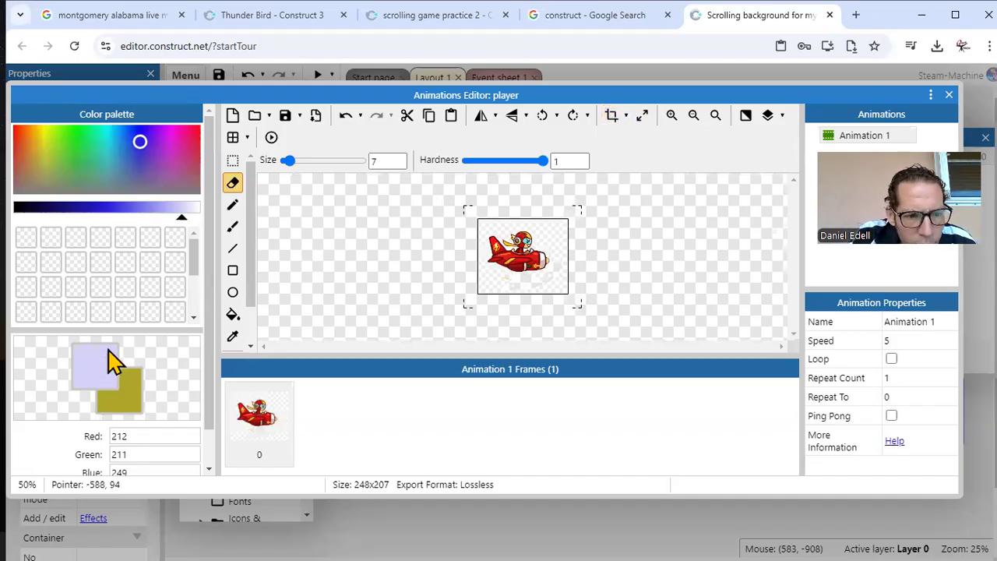
click(151, 287)
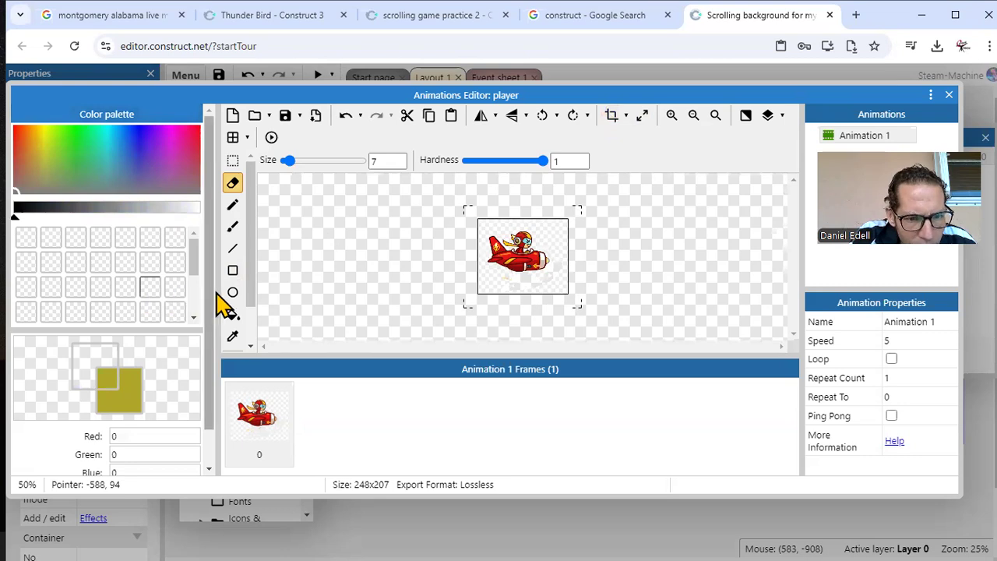
click(233, 316)
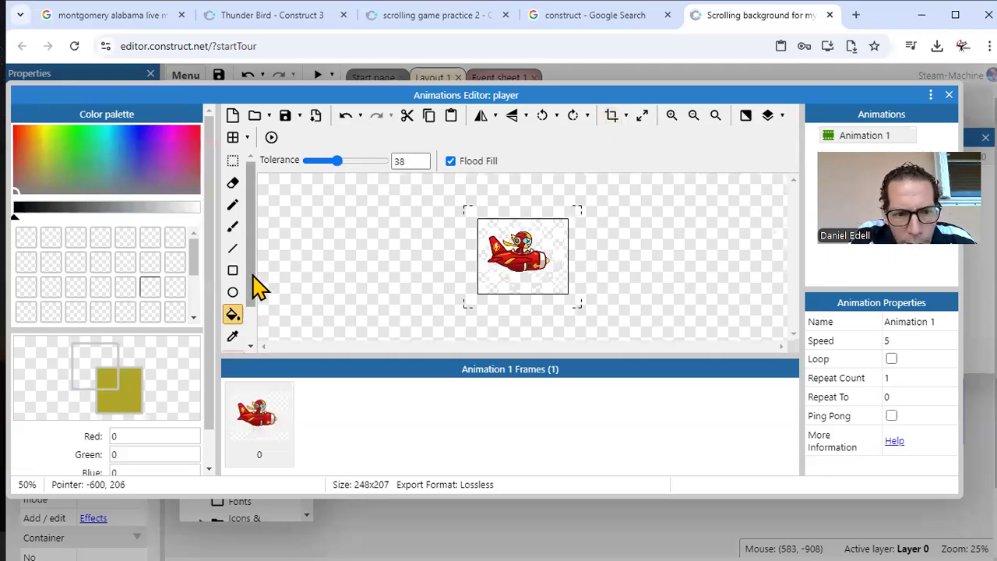
Step: Fit the collision polygon to the plane at about (35, 128), (29, 39), (163, 37) and (175, 132), and place the origin at about (127, 103)
drag(251, 293, 251, 327)
click(233, 342)
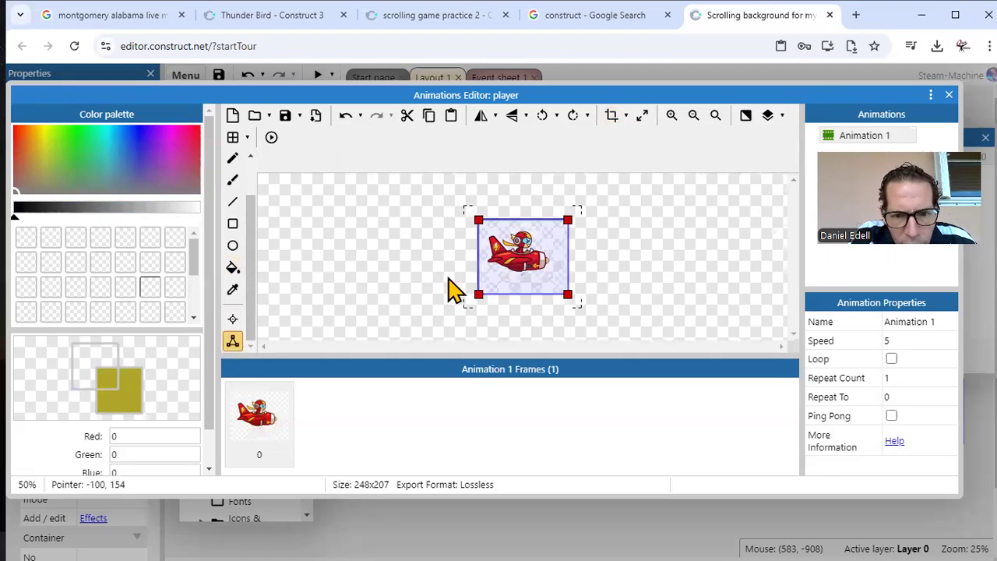
drag(476, 294, 492, 265)
click(479, 220)
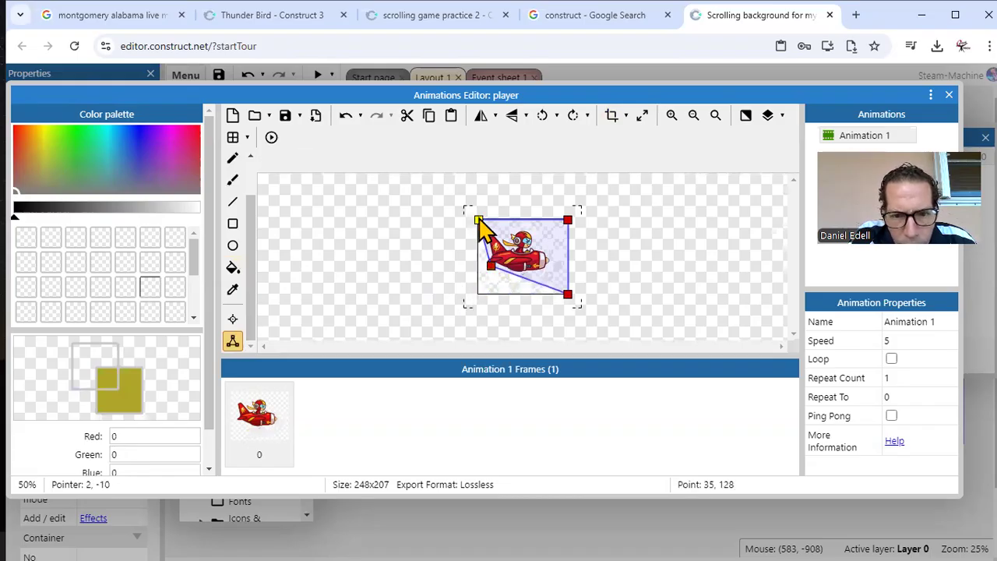
drag(479, 221, 489, 234)
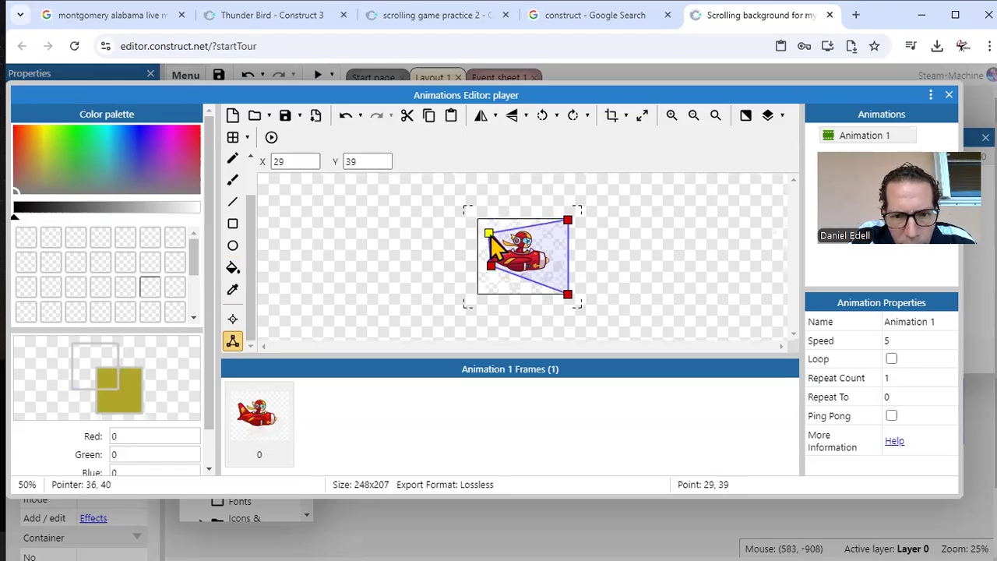
drag(568, 222, 536, 233)
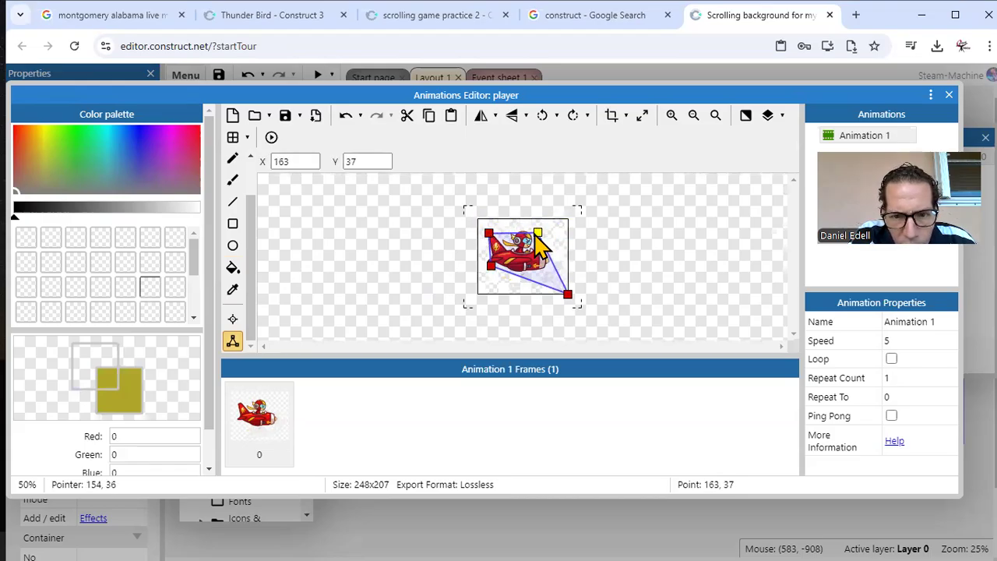
drag(568, 295, 546, 265)
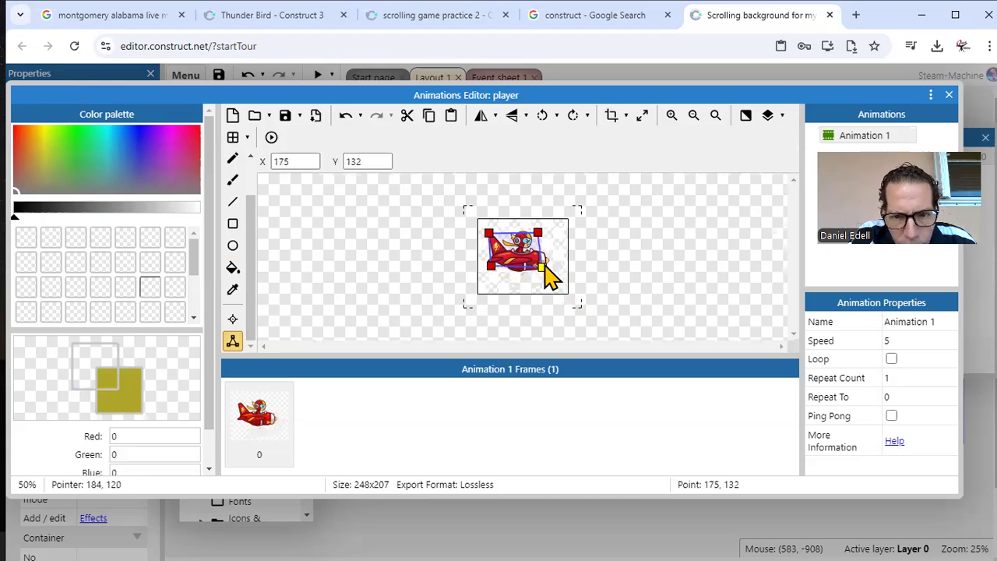
click(232, 317)
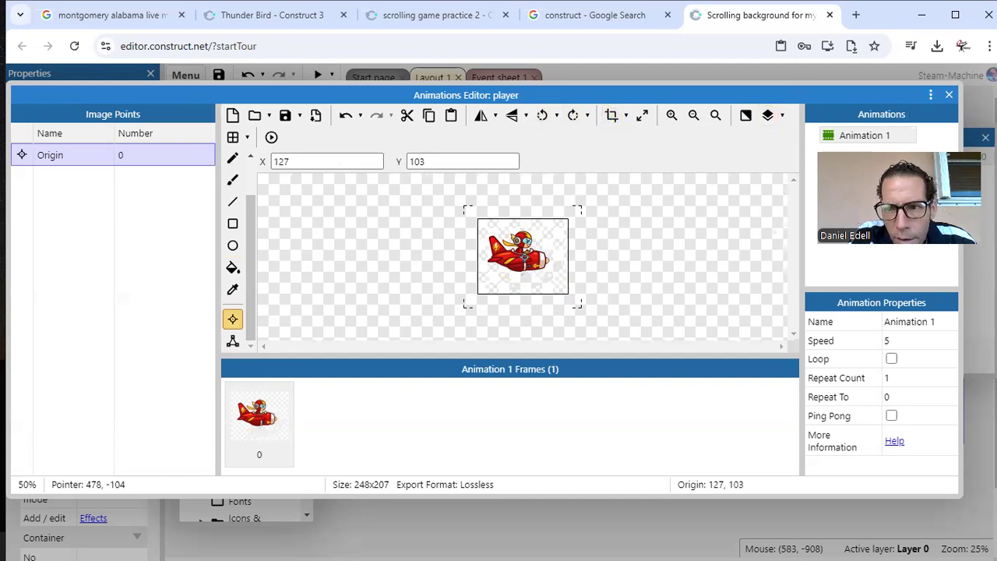
click(950, 96)
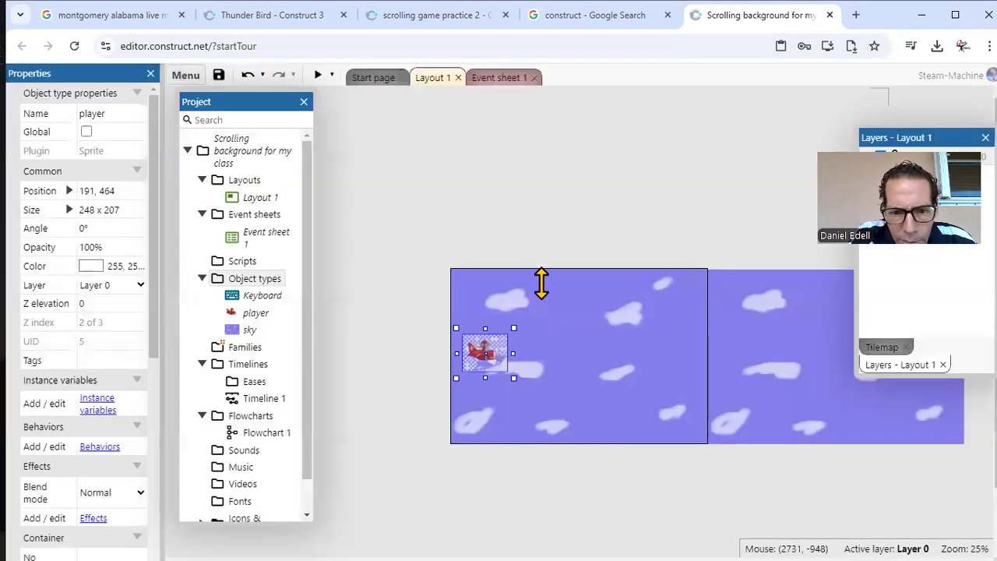
Step: Scale the player sprite down to about 144 x 127, place it at about (230, 444), and preview the game
drag(513, 327, 496, 348)
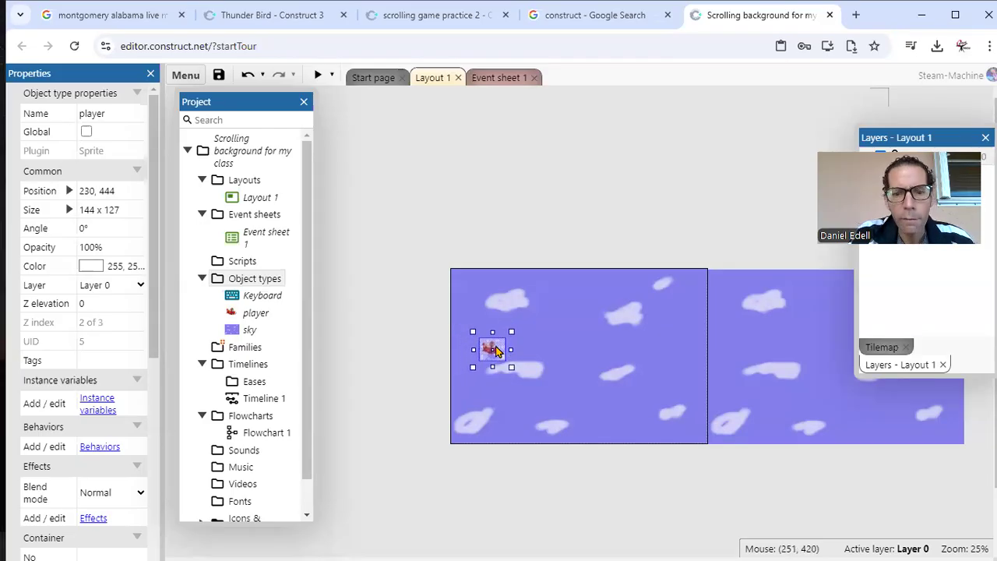
click(319, 76)
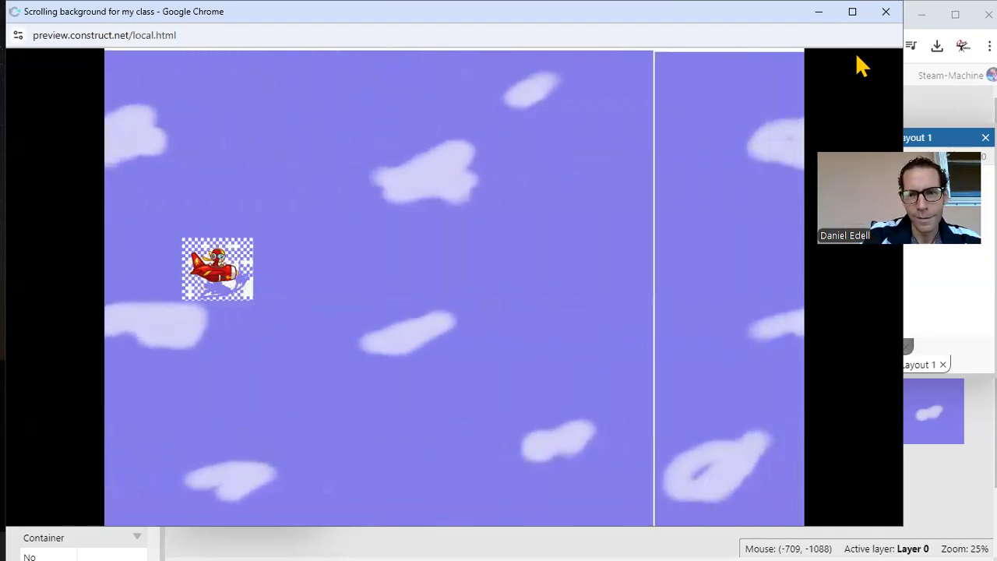
click(883, 13)
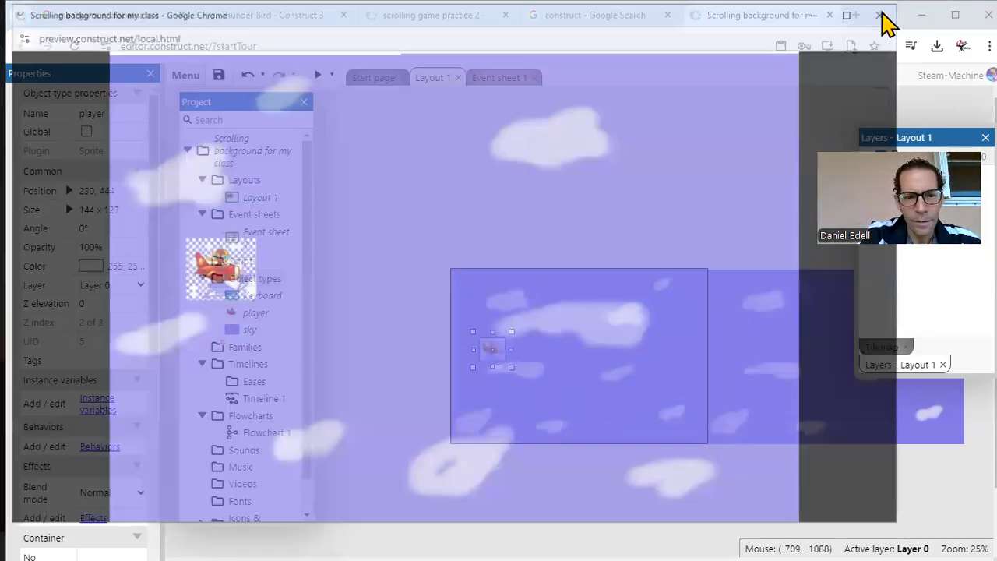
Step: Erase the whole red plane from the player's animation frame with the eraser at size 156 and hardness 1
double_click(493, 347)
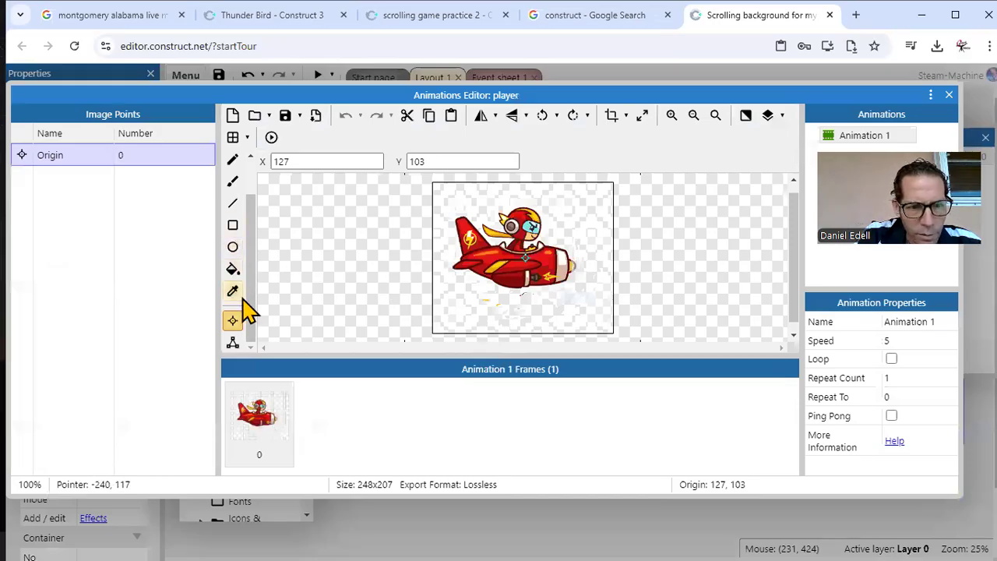
scroll(250, 257, up, 2)
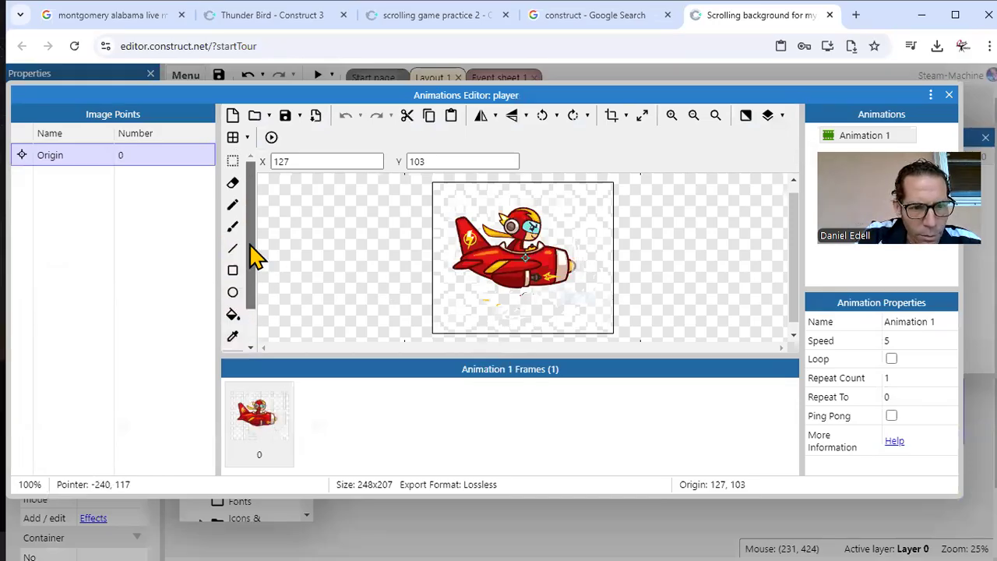
click(233, 184)
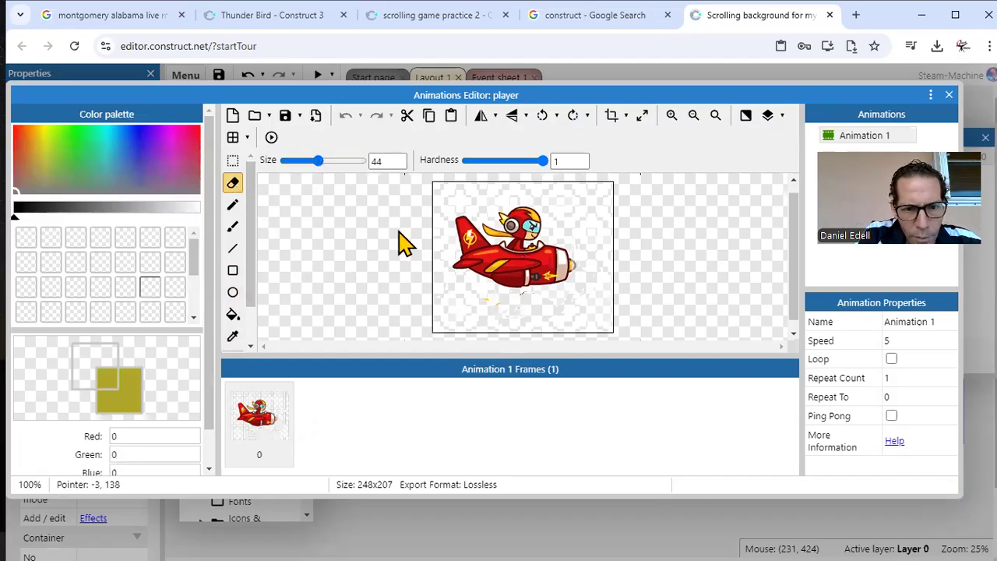
click(337, 160)
drag(398, 326, 597, 338)
mouse_move(619, 252)
mouse_down()
mouse_move(606, 187)
mouse_move(494, 187)
mouse_move(503, 261)
mouse_move(407, 294)
mouse_move(460, 265)
mouse_move(565, 278)
mouse_move(538, 298)
mouse_up()
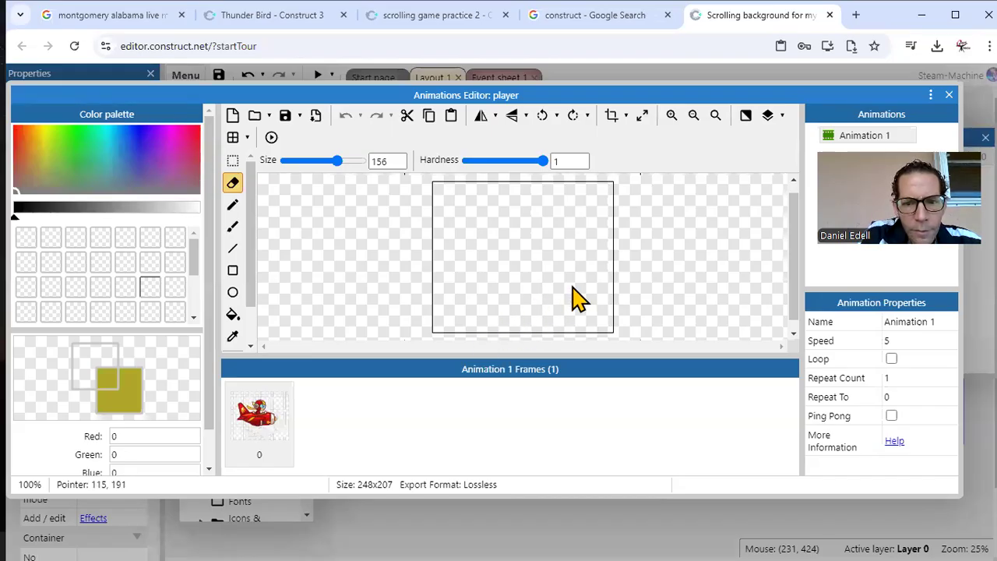
Step: Load the blue airliner image whose file name starts with 1000_F_409174033 from the Pictures folder as the player's animation frame
click(254, 117)
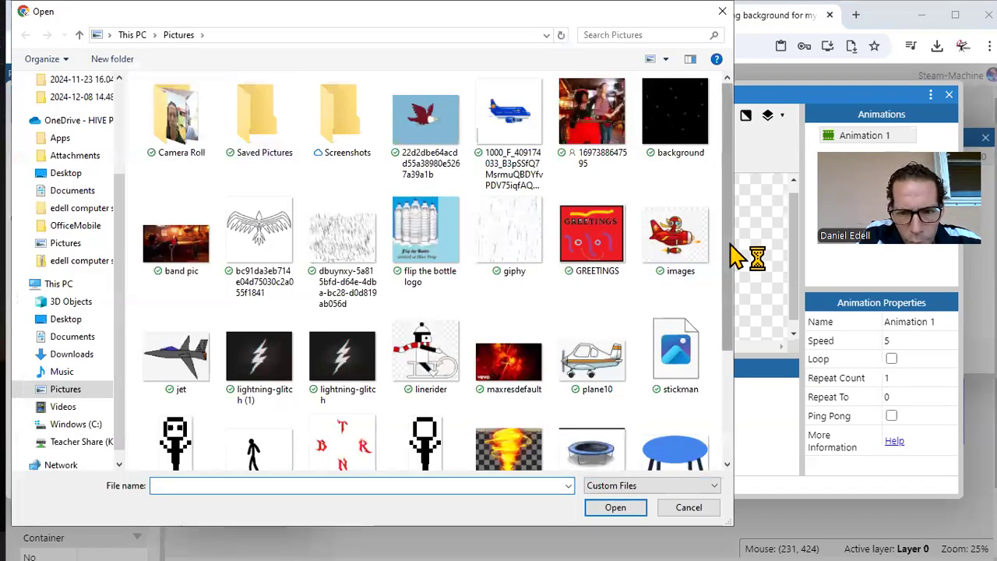
scroll(725, 247, down, 2)
scroll(732, 301, down, 1)
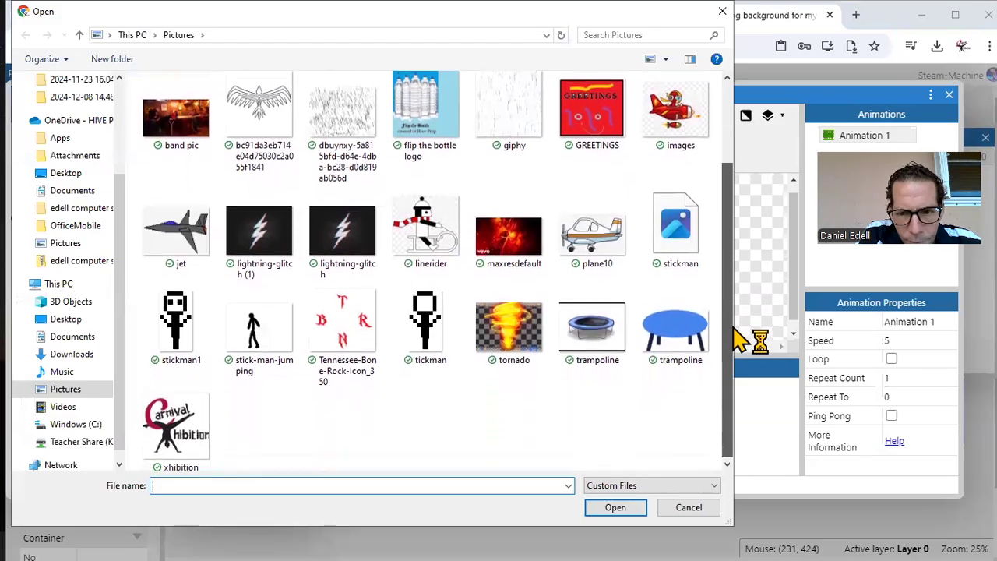
scroll(733, 301, up, 3)
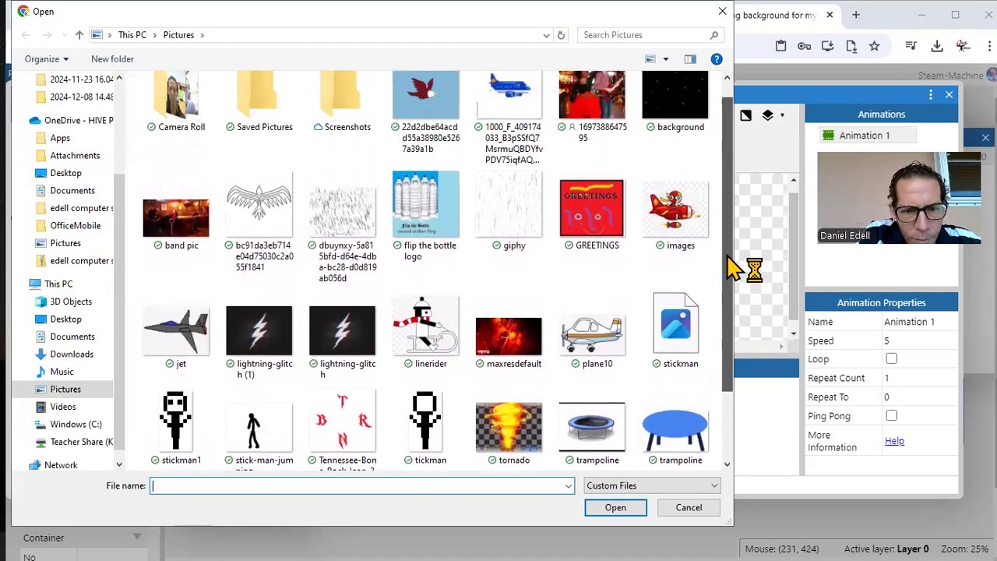
double_click(511, 117)
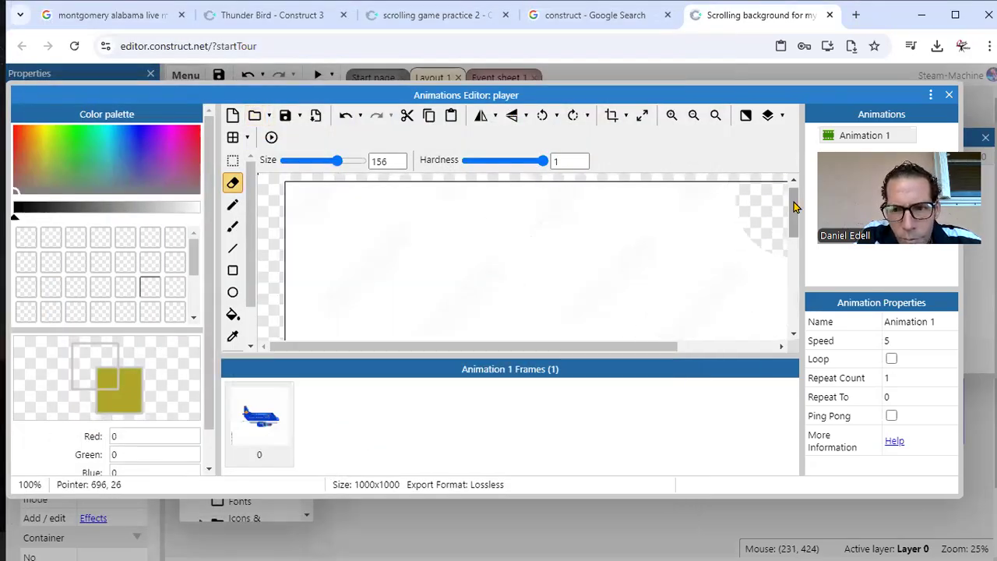
Step: Flood-fill the airliner's white background with the transparent color at tolerance 38 and crop the player image
drag(794, 207, 795, 268)
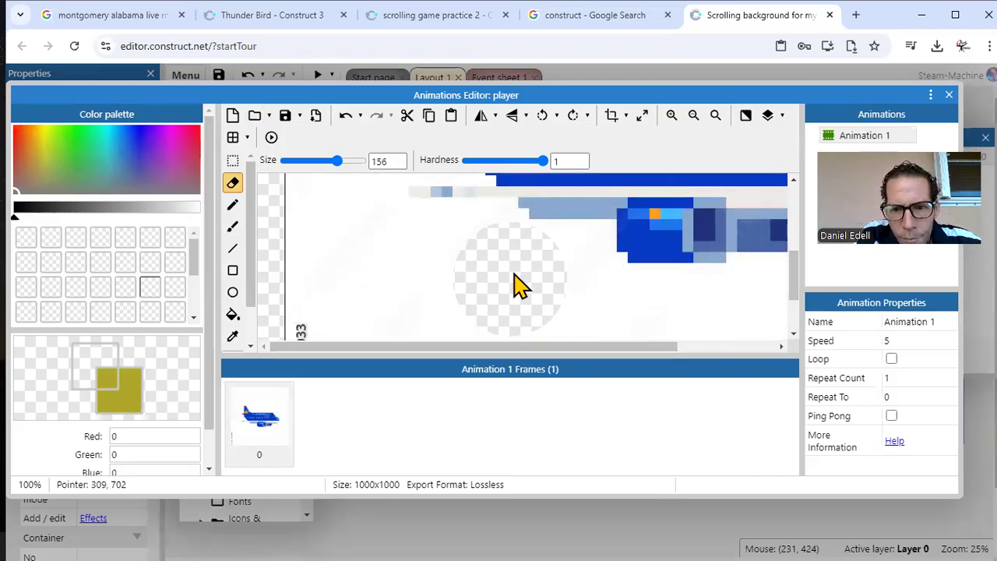
click(85, 376)
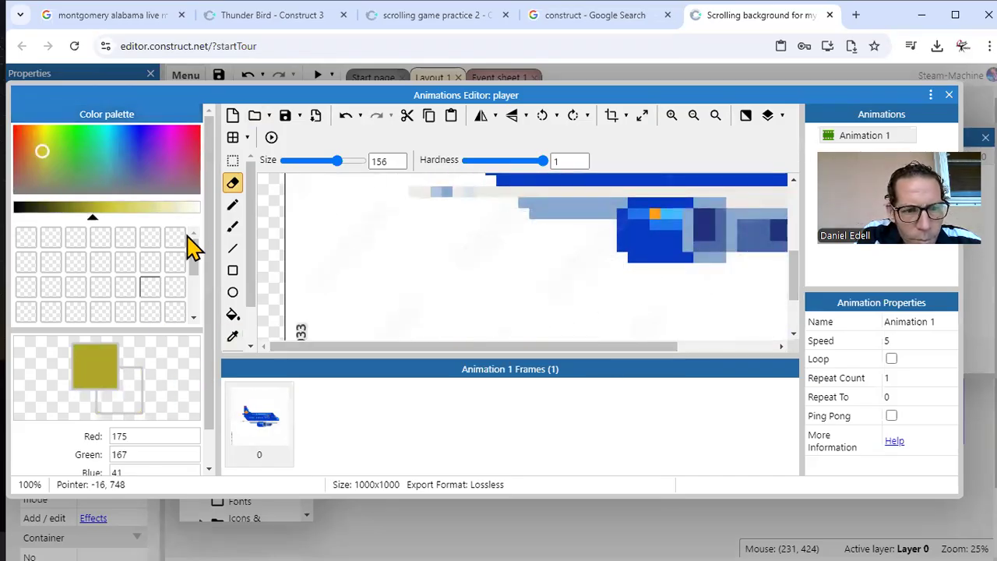
click(232, 314)
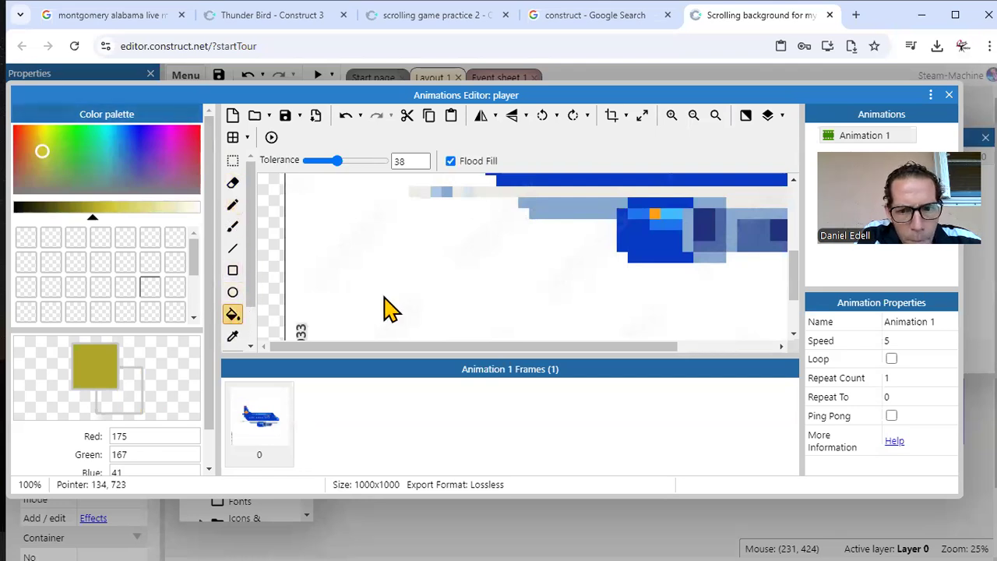
click(384, 299)
click(131, 407)
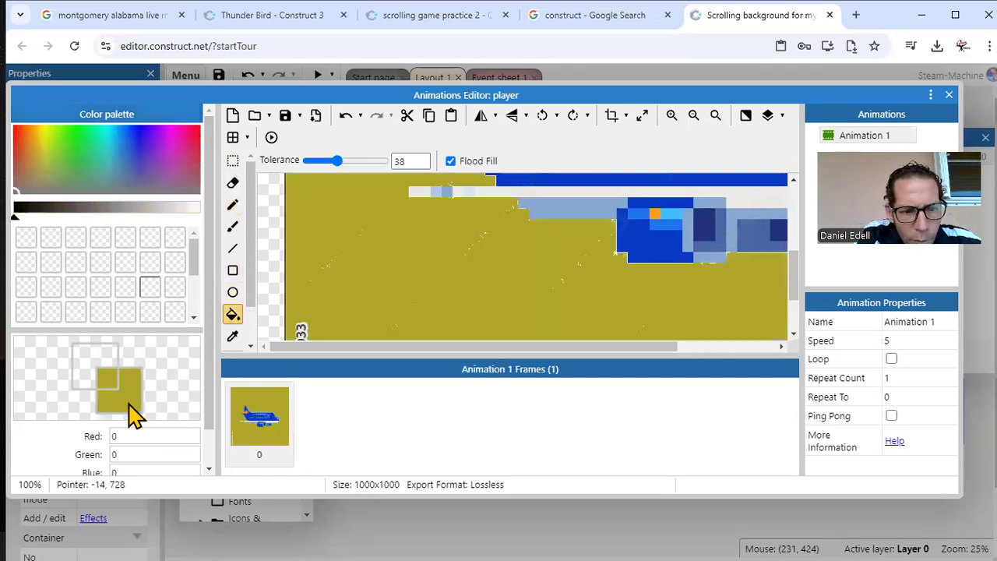
click(410, 275)
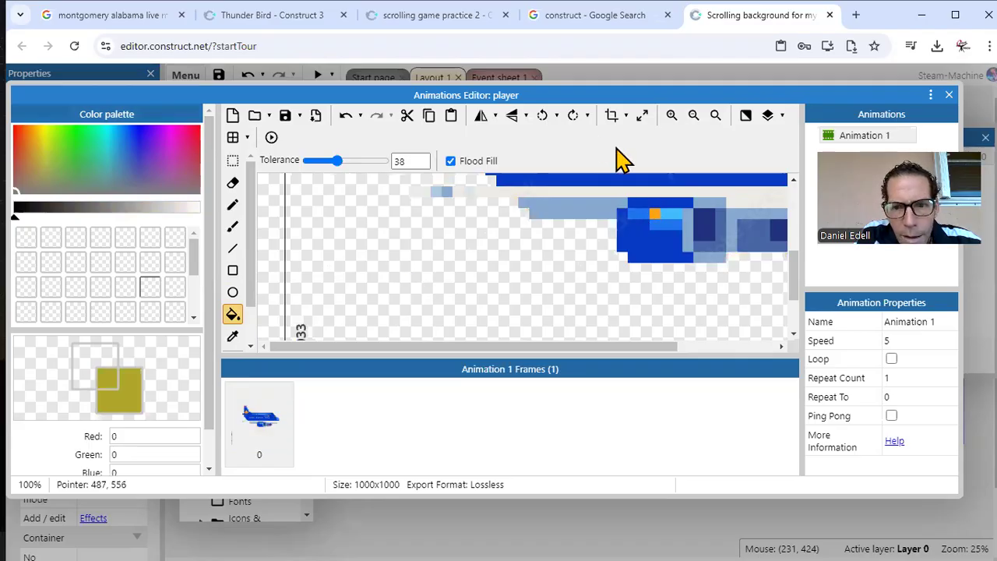
click(610, 122)
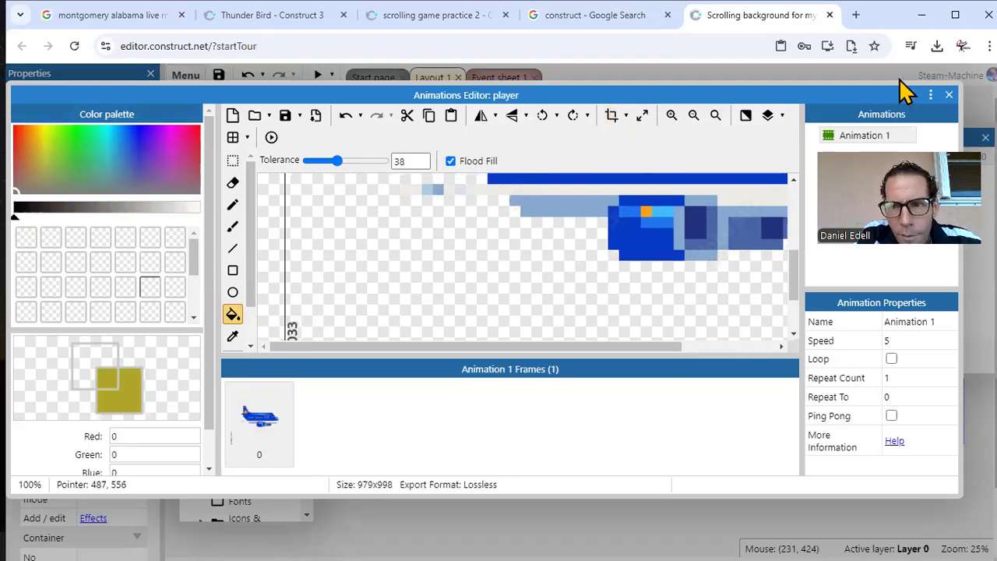
click(948, 97)
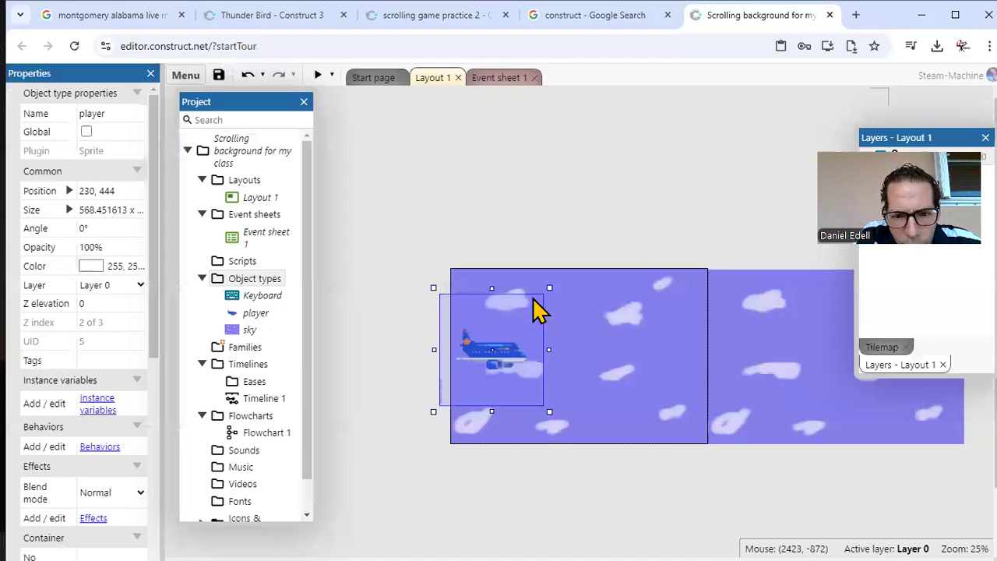
Step: Scale the airliner down to about 184 wide, place it at about (314, 430) on the sky, and preview the game
drag(436, 410, 491, 388)
drag(491, 288, 507, 349)
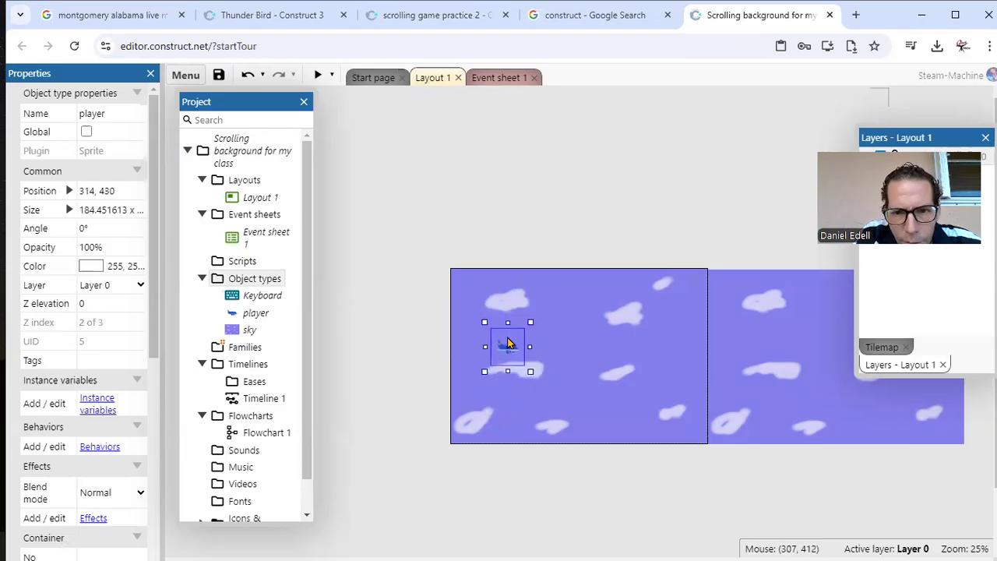
click(318, 75)
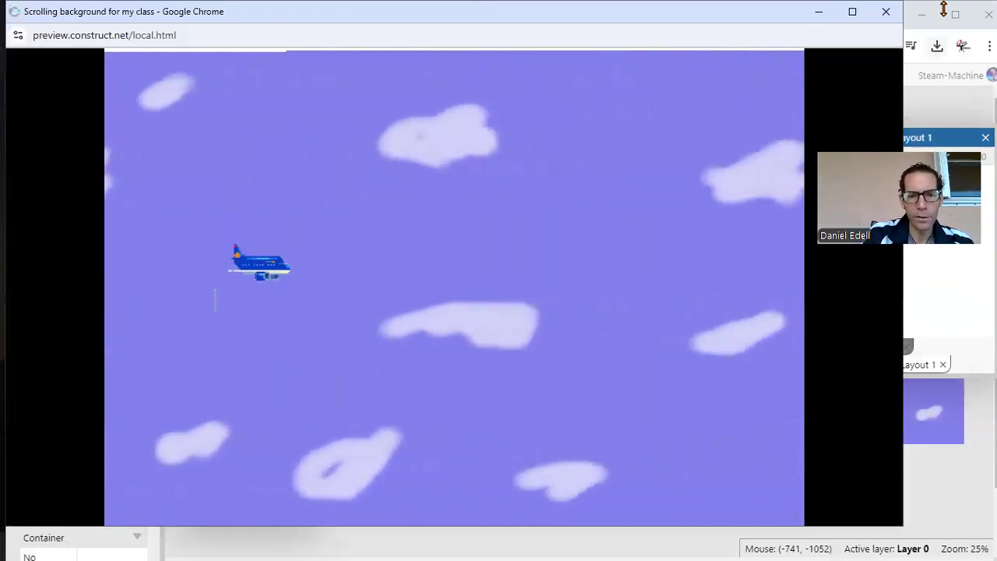
click(888, 14)
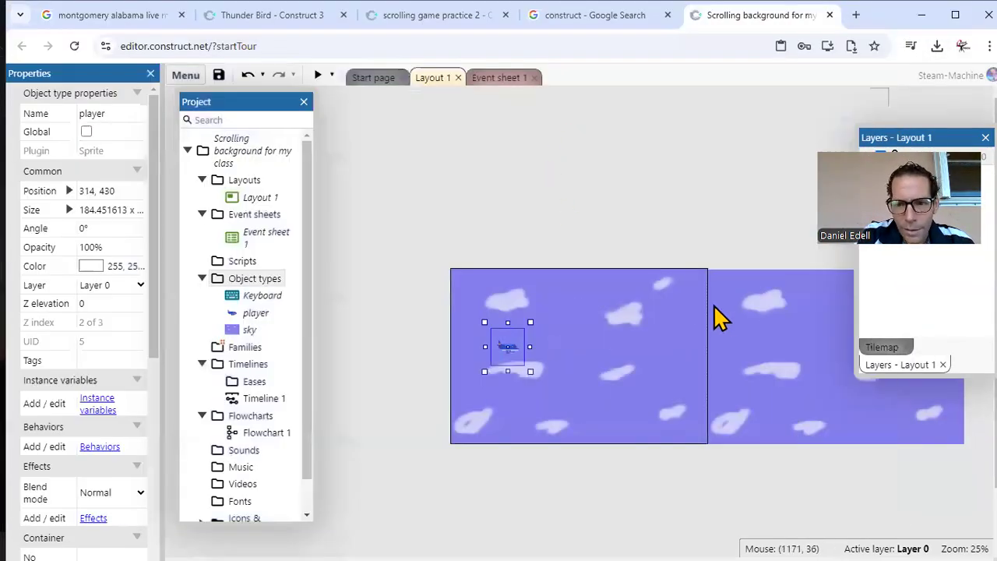
Step: Reposition the second sky background to about (1411, 8), beside the first one
click(723, 317)
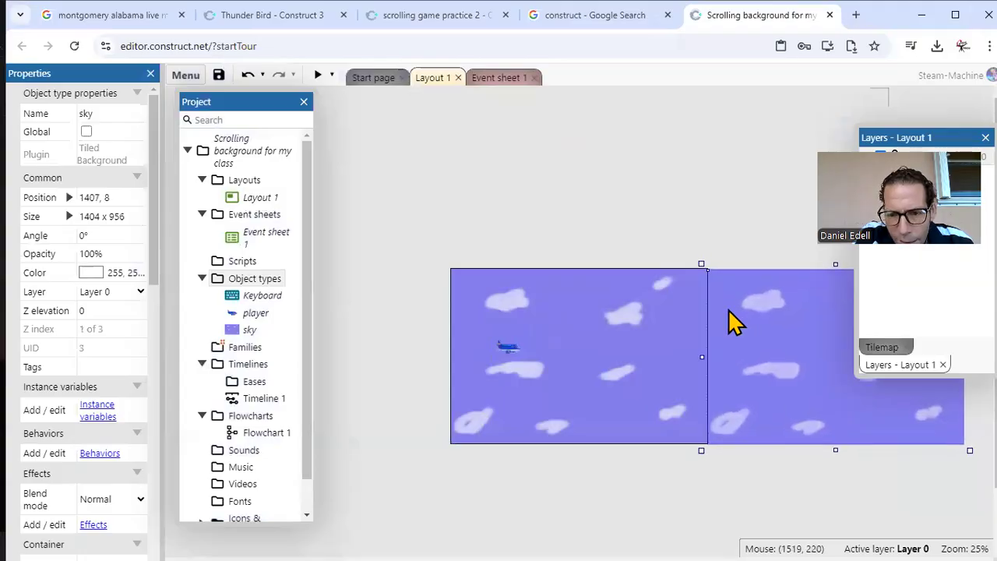
click(674, 191)
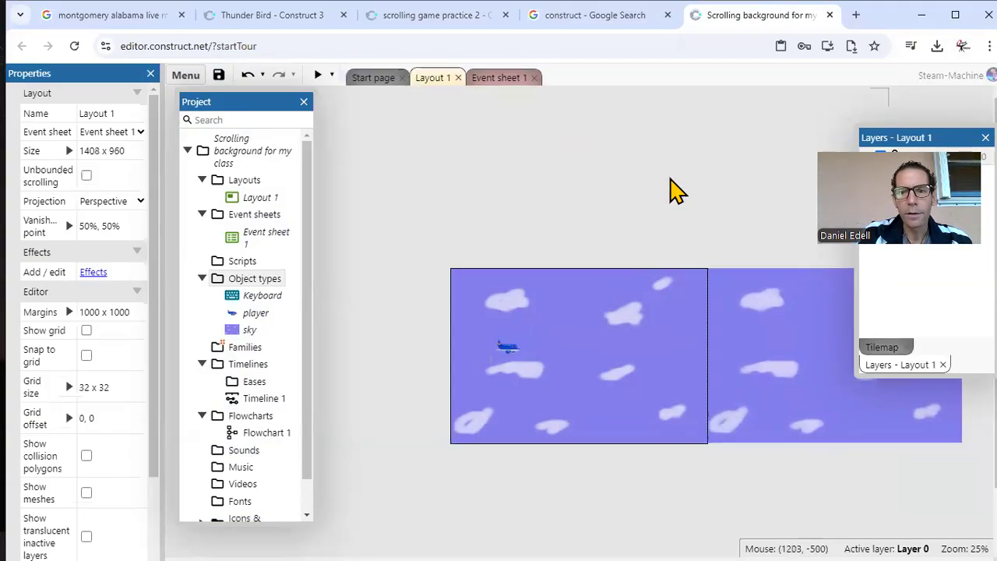
click(747, 300)
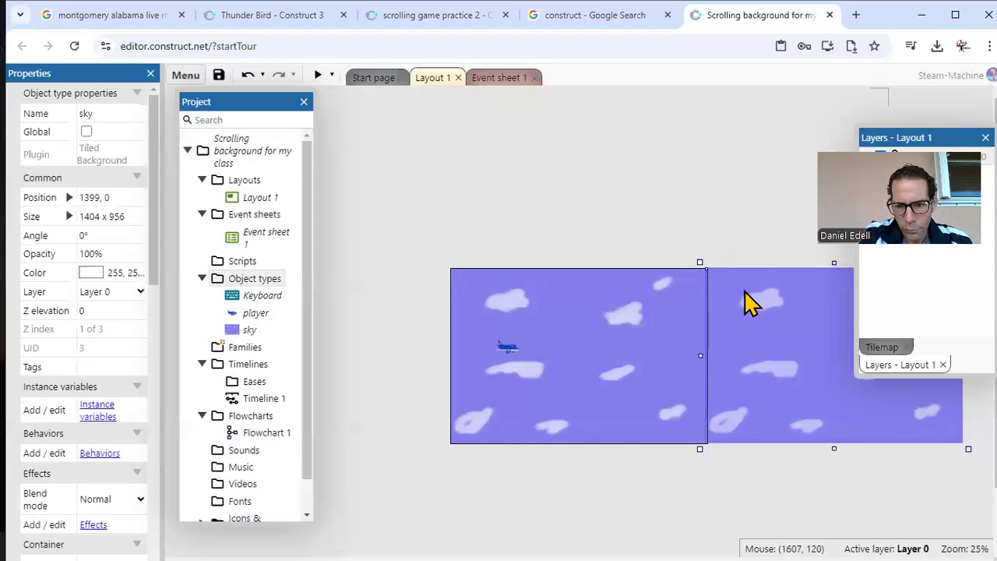
drag(747, 299, 740, 314)
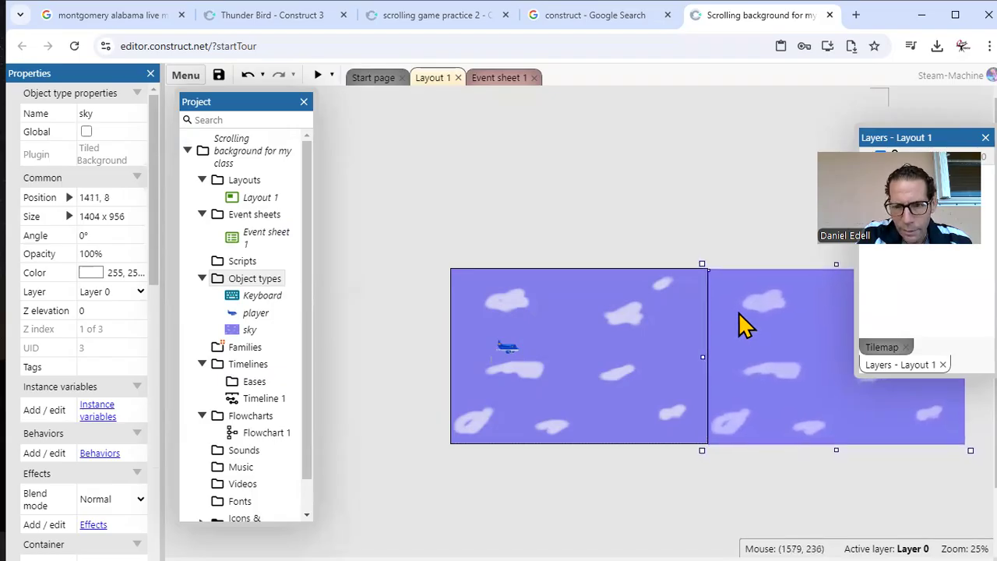
click(601, 180)
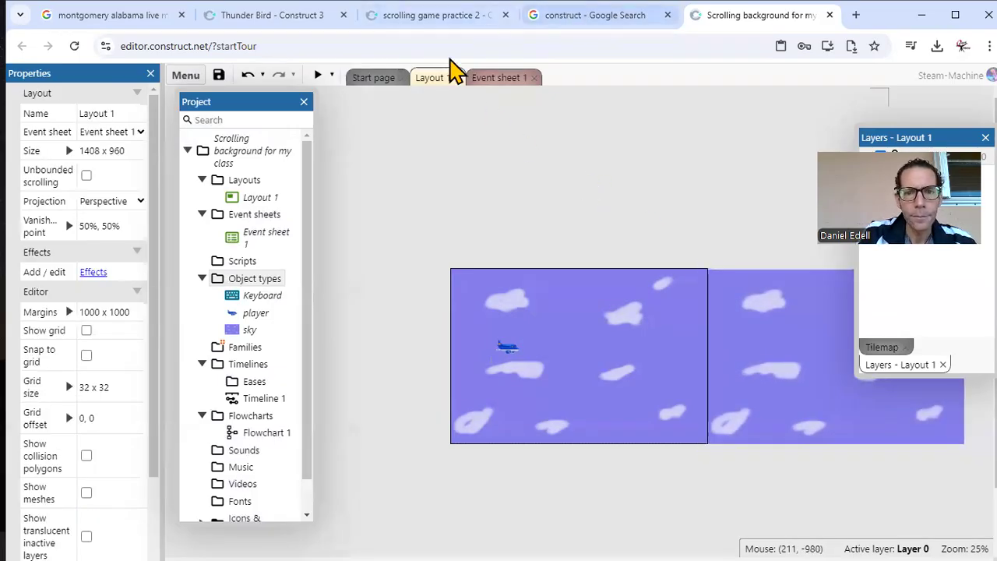
Step: Copy the Keyboard up-arrow pressed event from the scrolling game practice 2 project into Event sheet 1 of the new scrolling background project
click(447, 21)
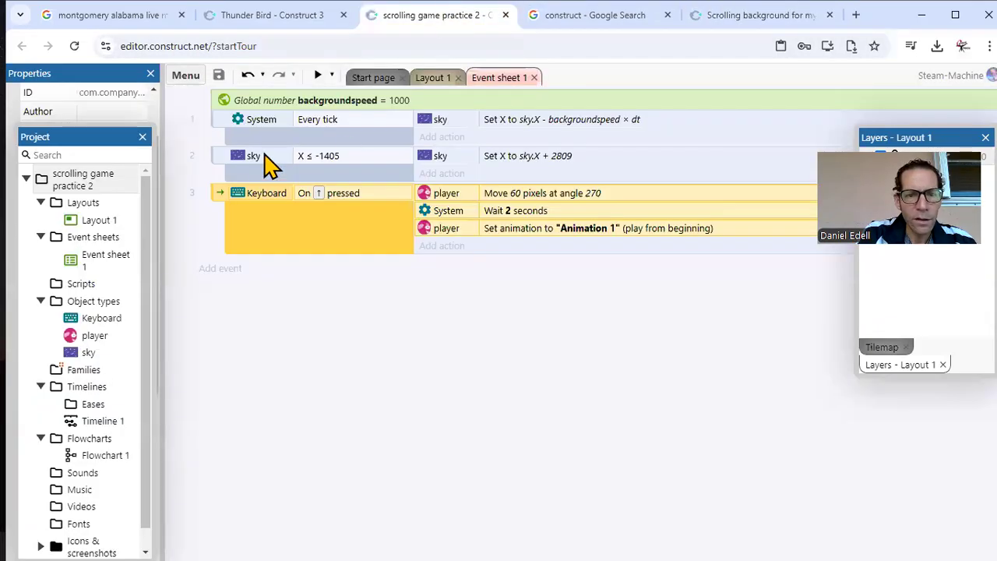
right_click(221, 201)
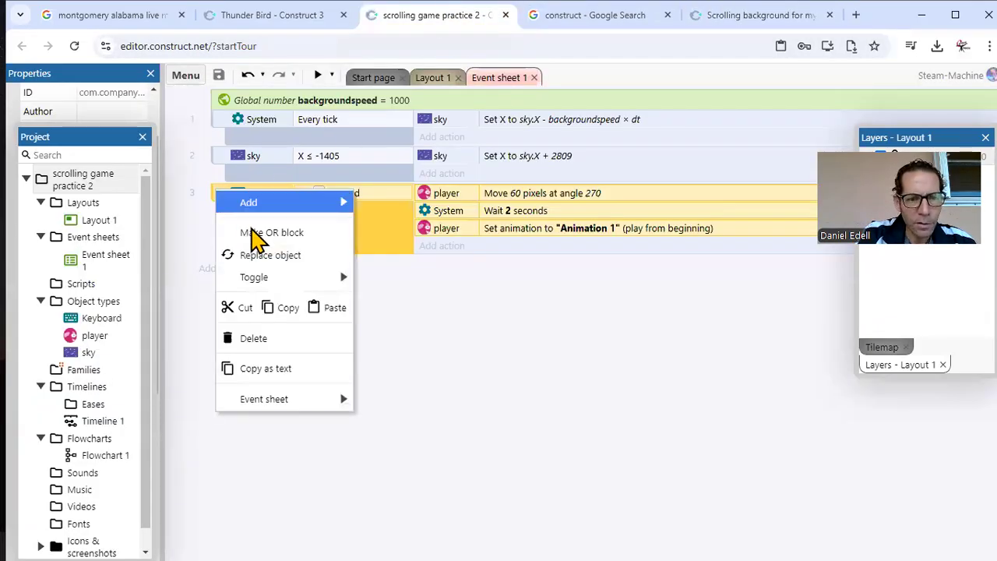
click(288, 309)
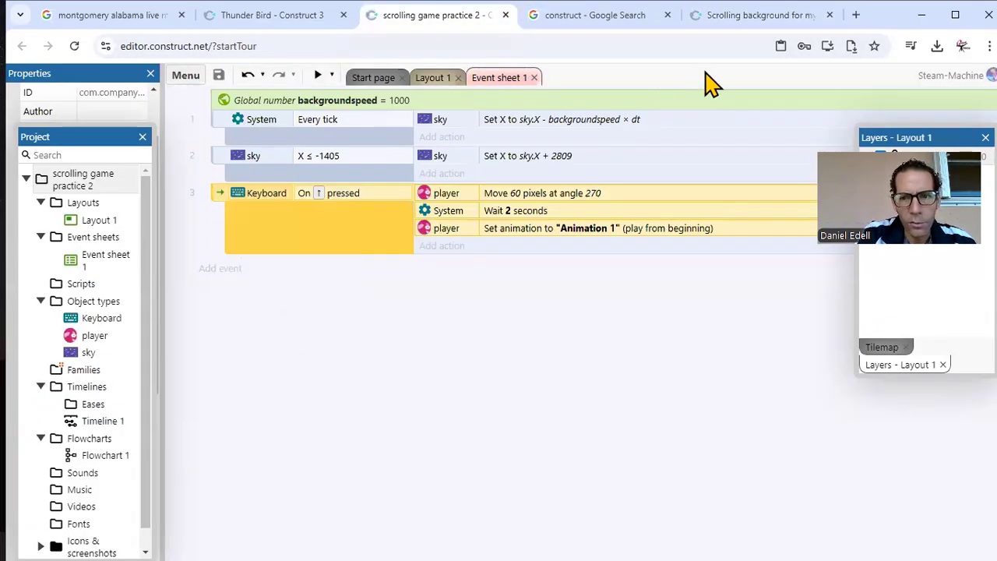
click(740, 18)
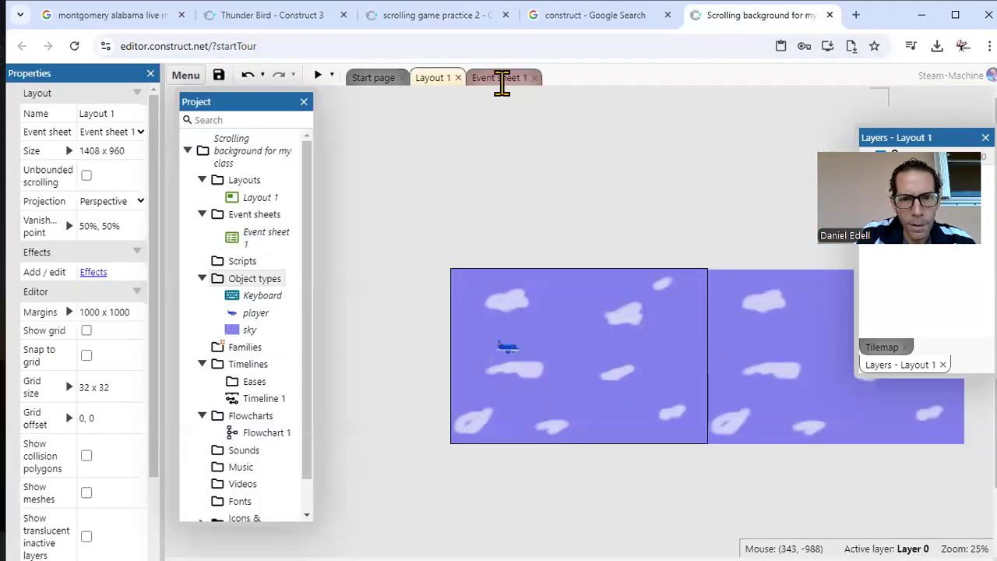
click(498, 78)
drag(270, 101, 85, 316)
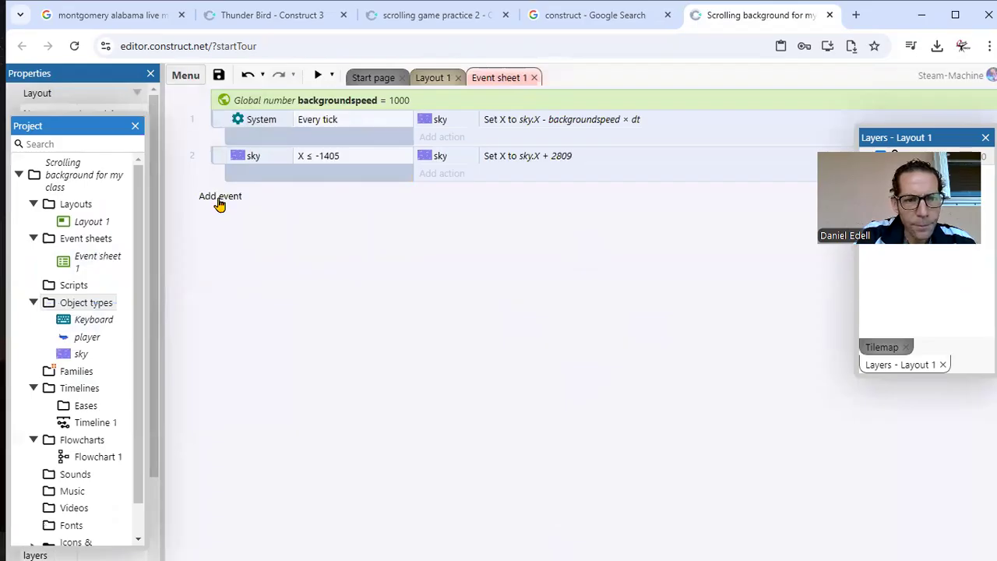
right_click(218, 203)
click(288, 398)
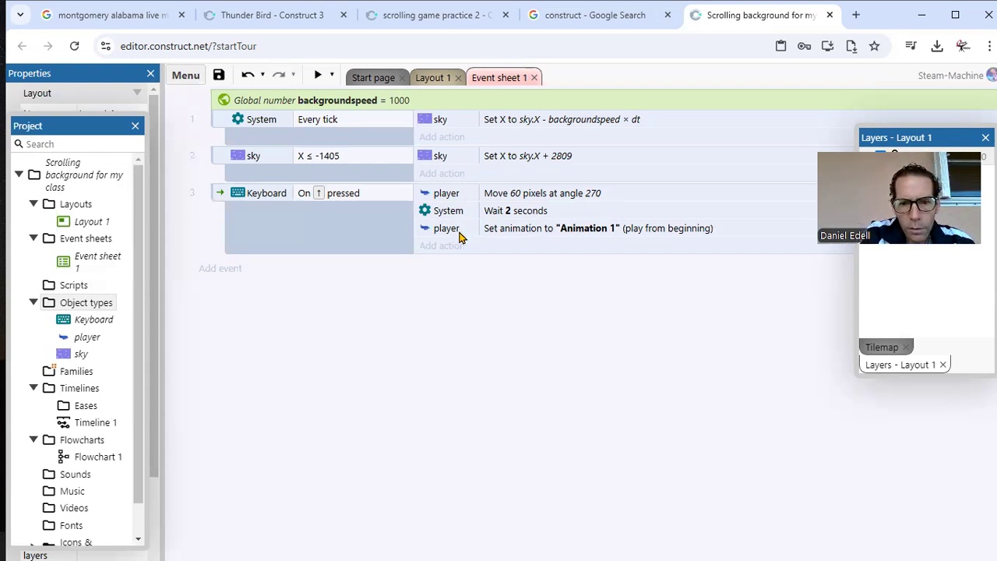
Step: Delete the Set animation and Wait 2 seconds actions from the Keyboard up-arrow pressed event
right_click(433, 232)
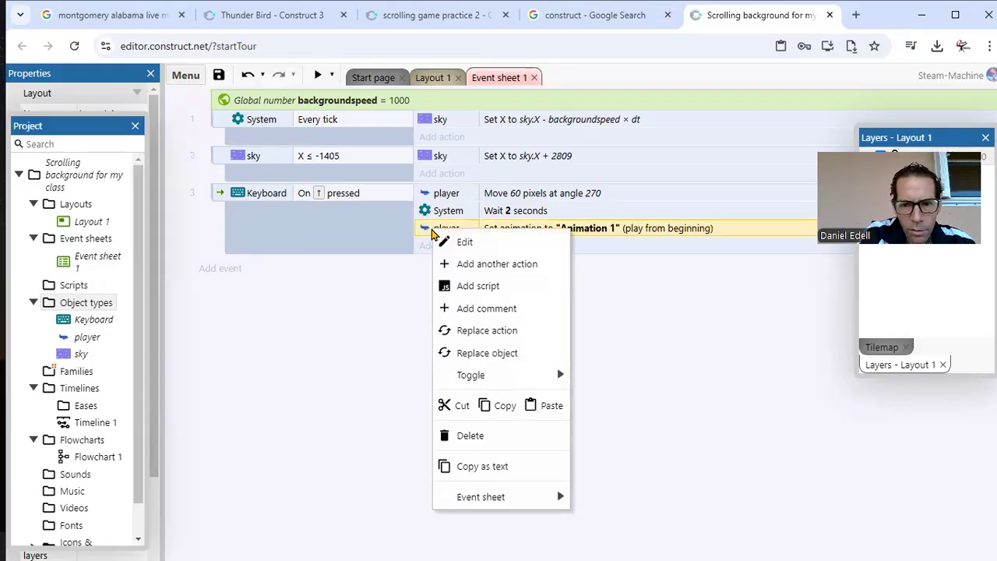
click(502, 435)
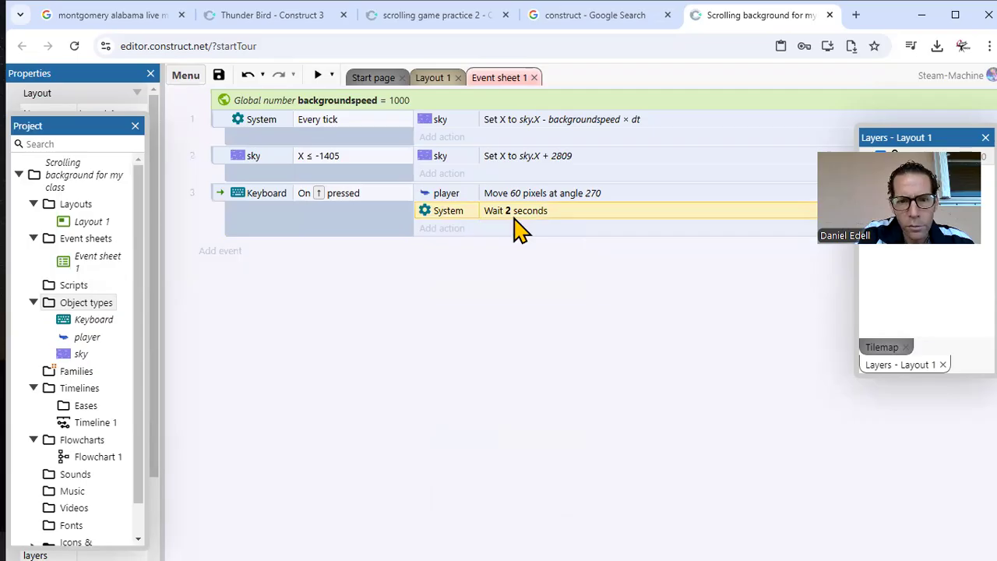
right_click(437, 217)
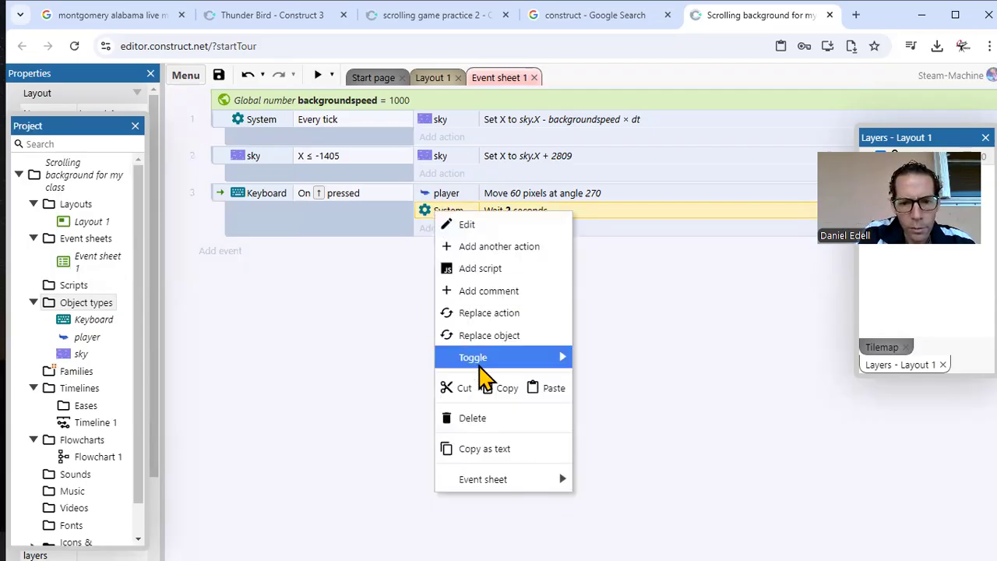
click(506, 421)
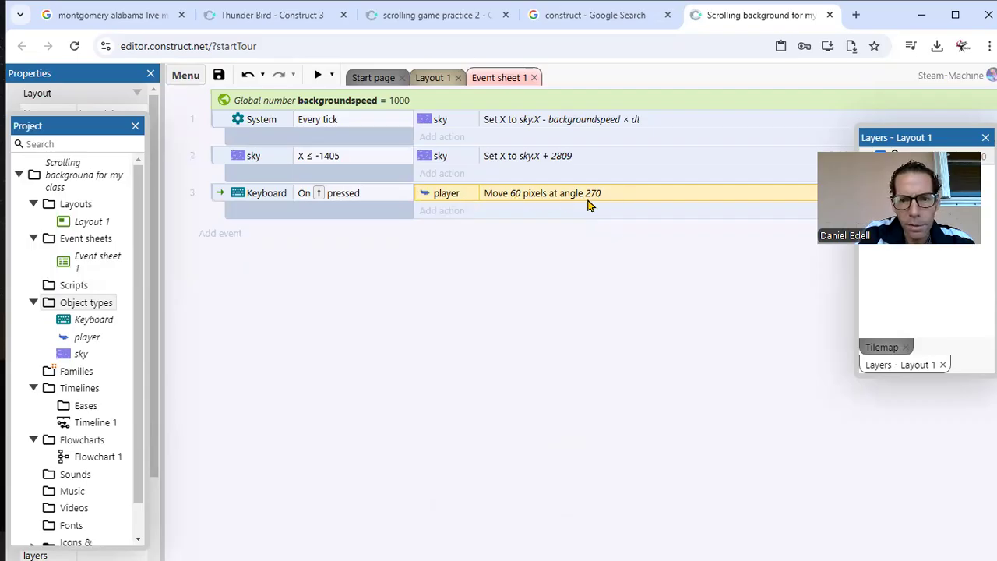
Step: Preview the game at full window size, test the airliner's upward movement, and return to the editor
click(317, 75)
key(Up)
key(Up)
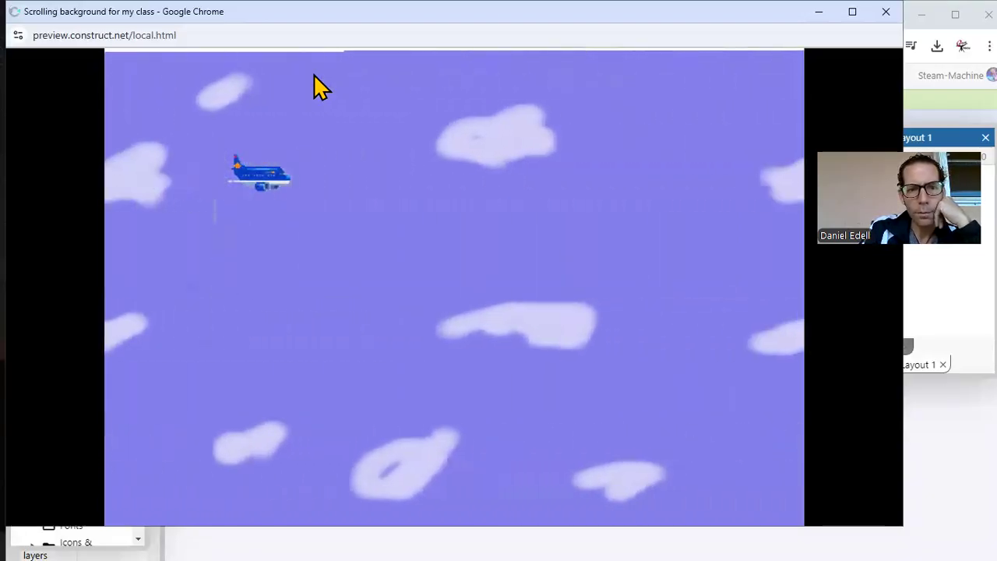
key(Up)
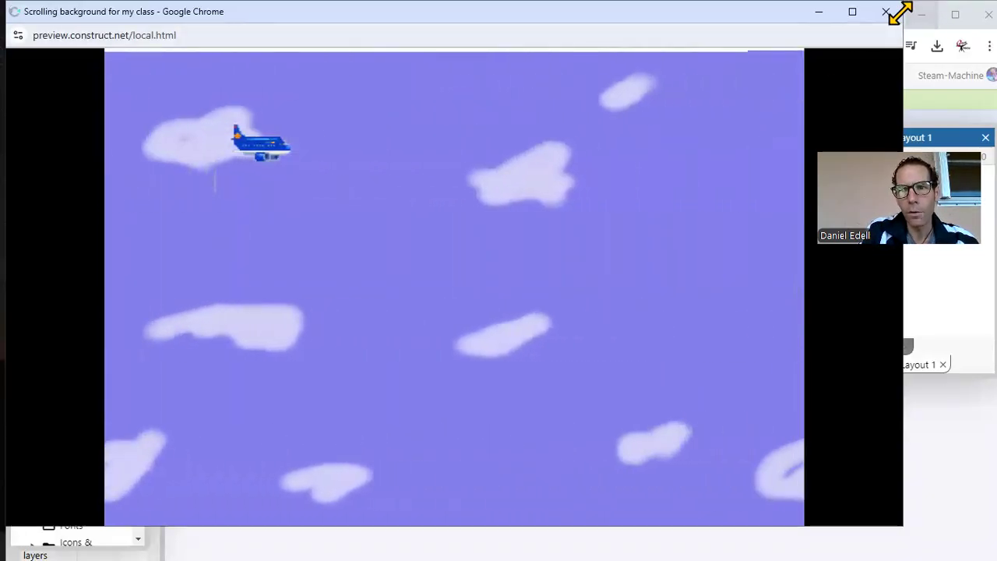
click(853, 11)
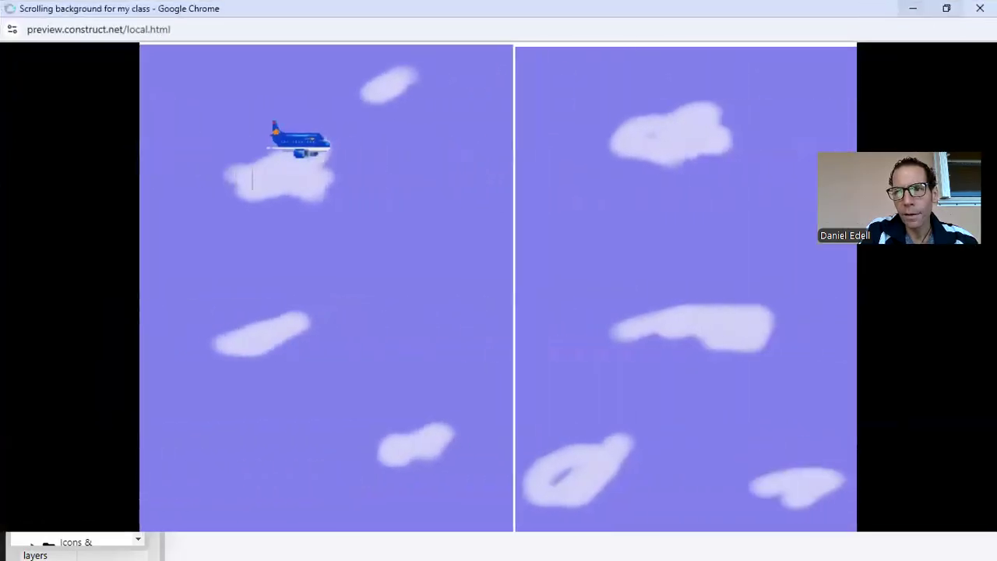
key(alt+Tab)
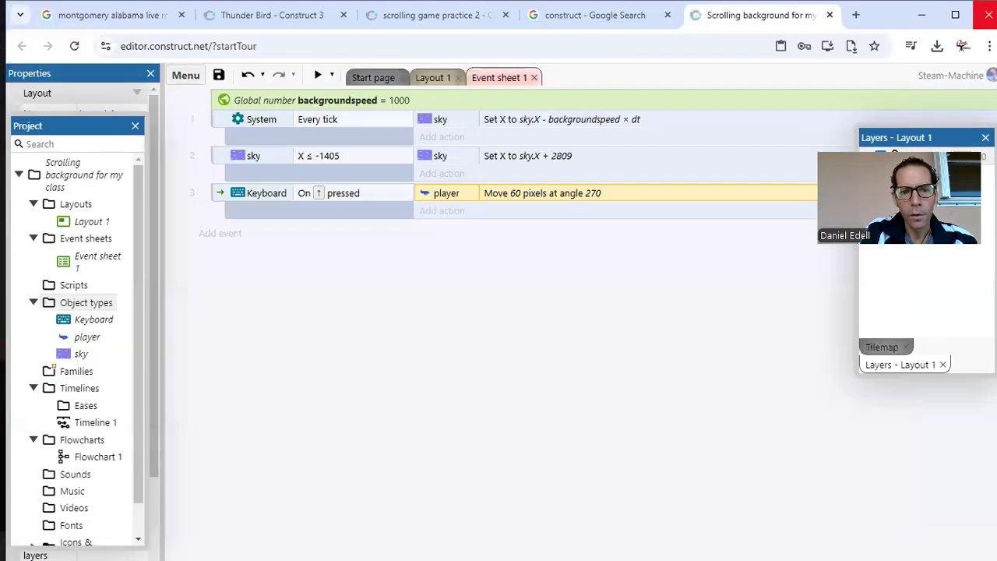
Step: Add the Physics behavior to the airliner player in Layout 1
click(434, 78)
click(506, 351)
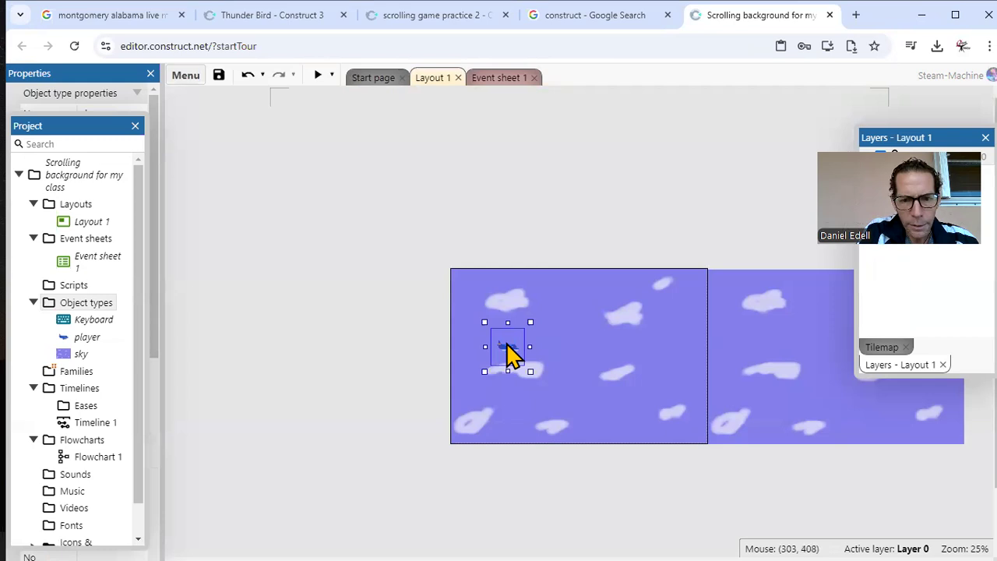
right_click(509, 351)
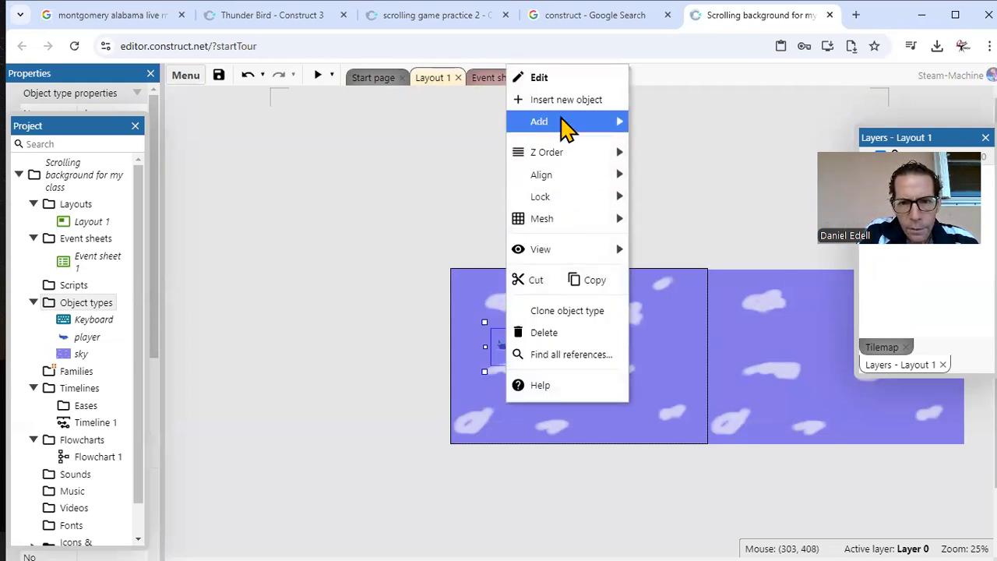
mouse_move(563, 124)
click(676, 145)
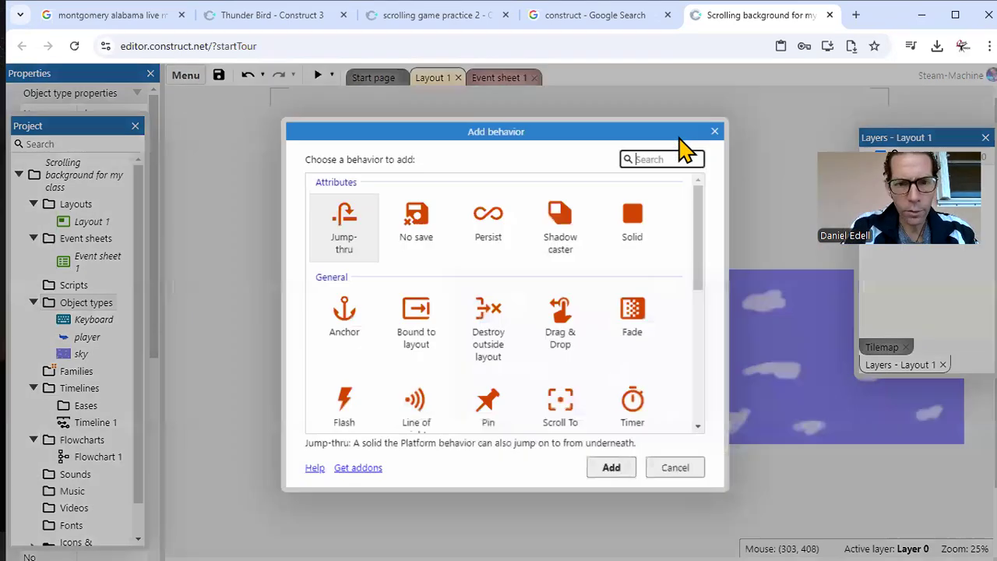
text(phys)
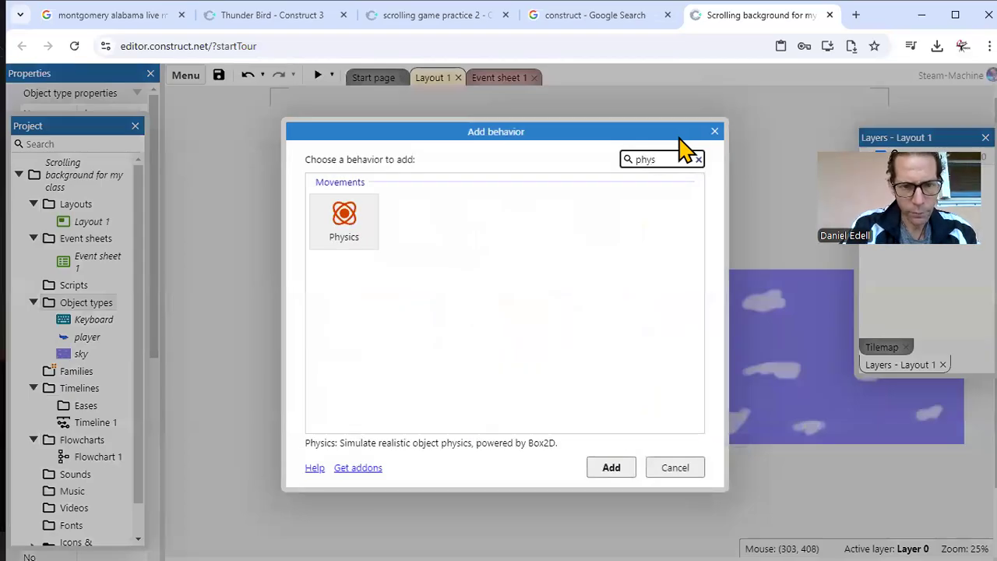
double_click(343, 233)
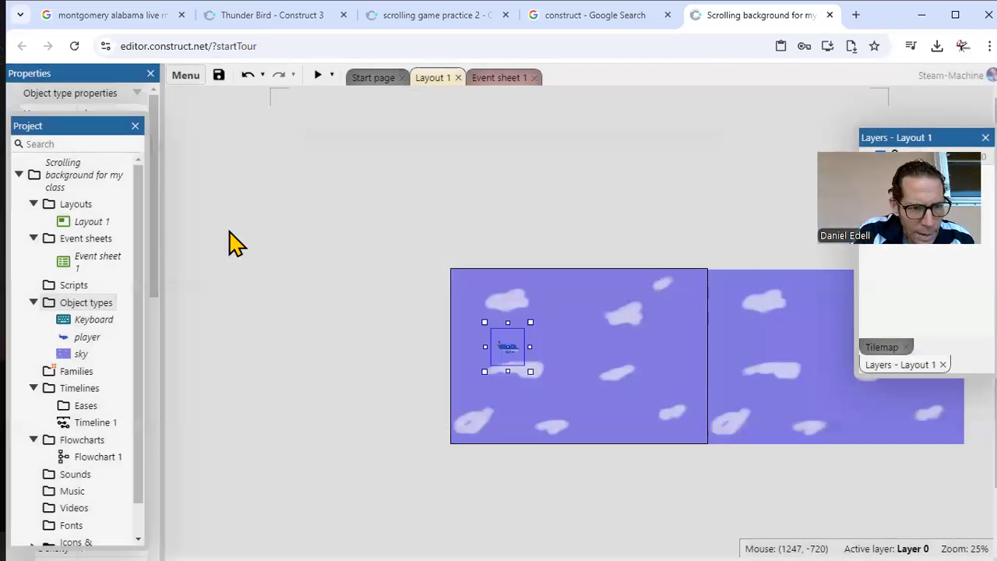
Step: Set the player's Physics density to 7 and check its angular damping setting
drag(111, 128, 331, 118)
drag(155, 170, 159, 267)
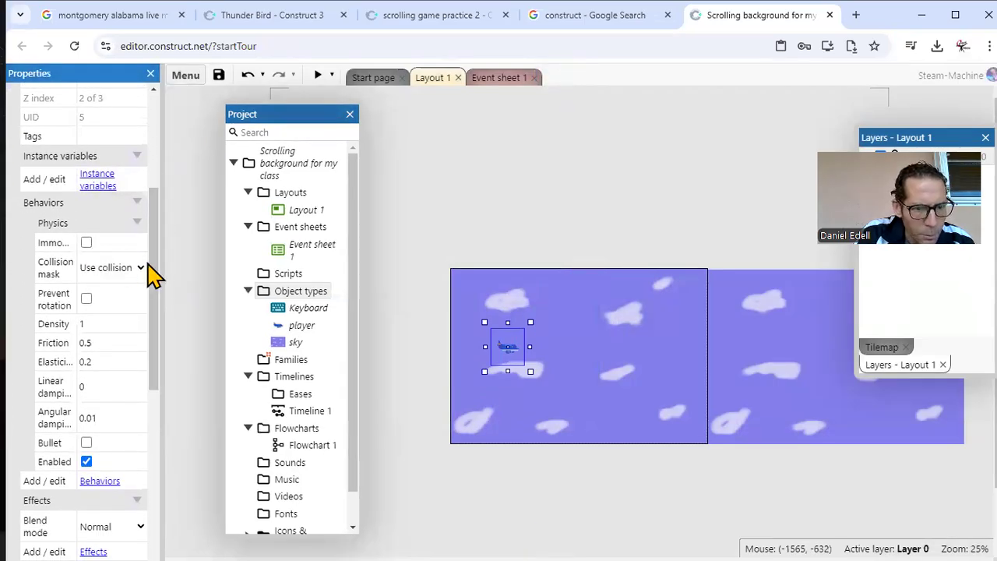
drag(155, 269, 155, 294)
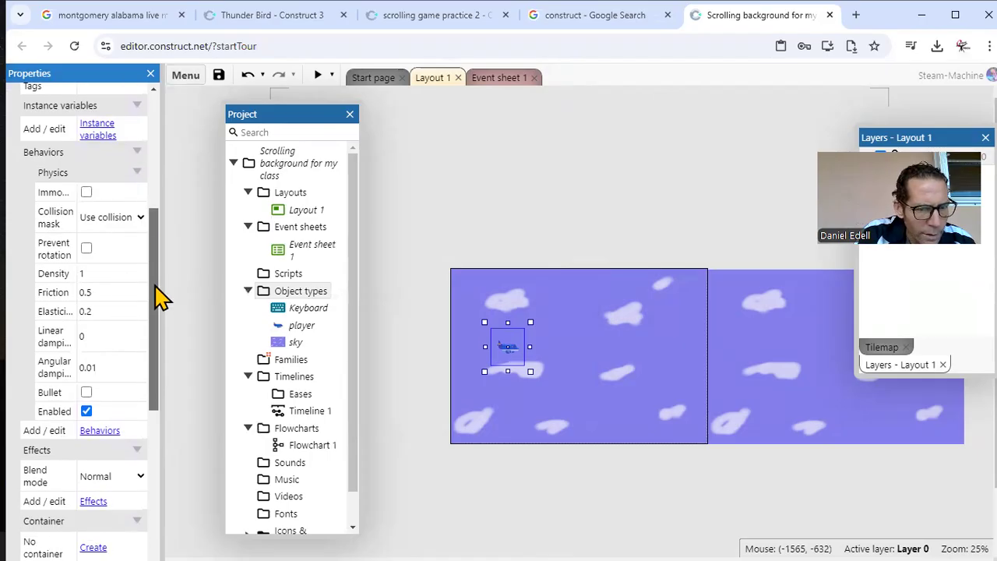
click(101, 278)
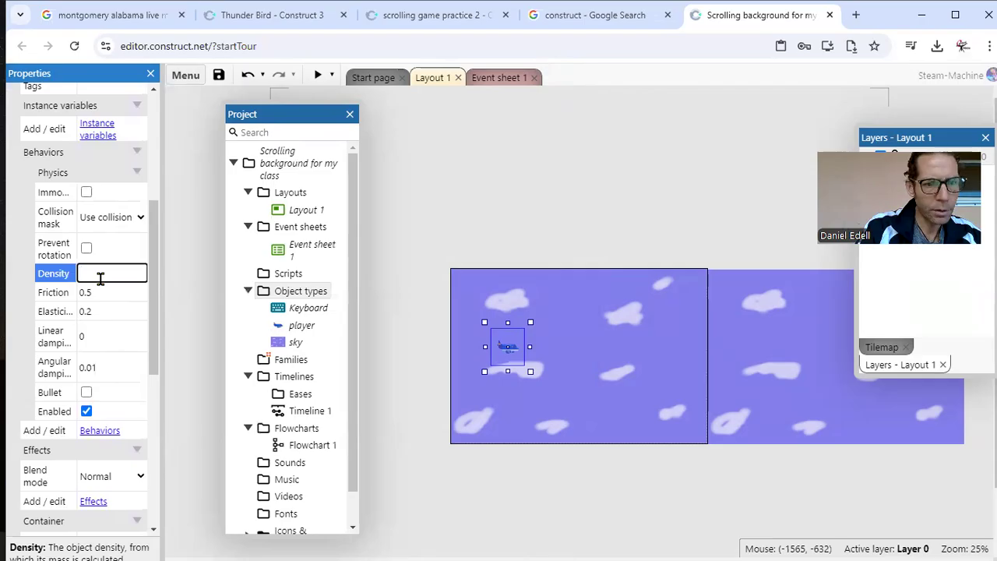
text(7)
click(189, 282)
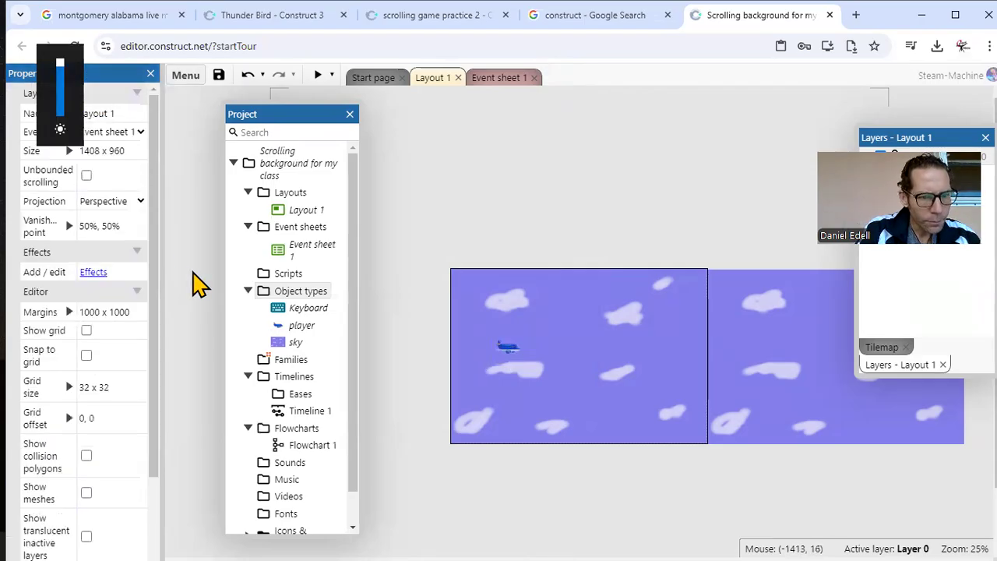
click(510, 361)
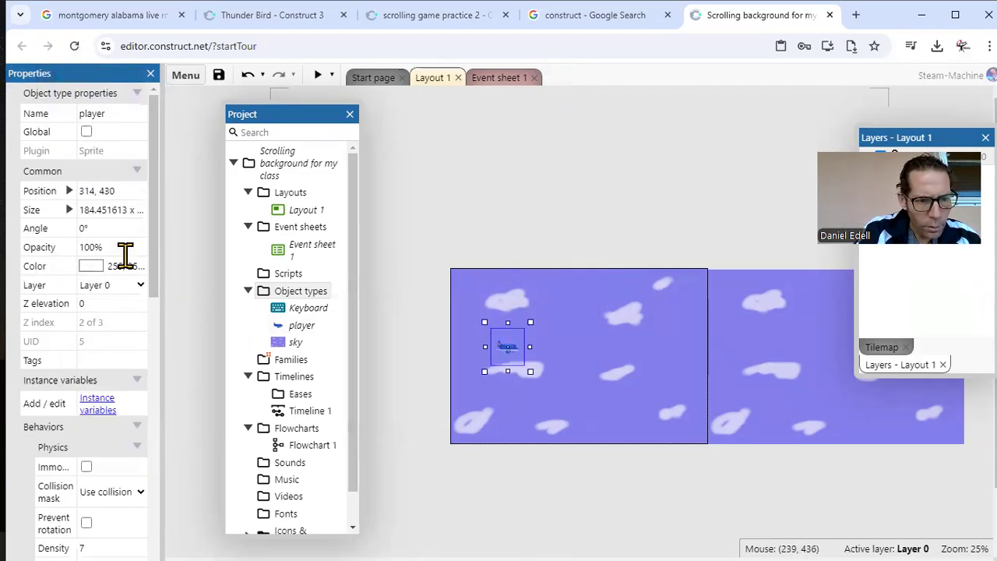
drag(152, 241, 155, 379)
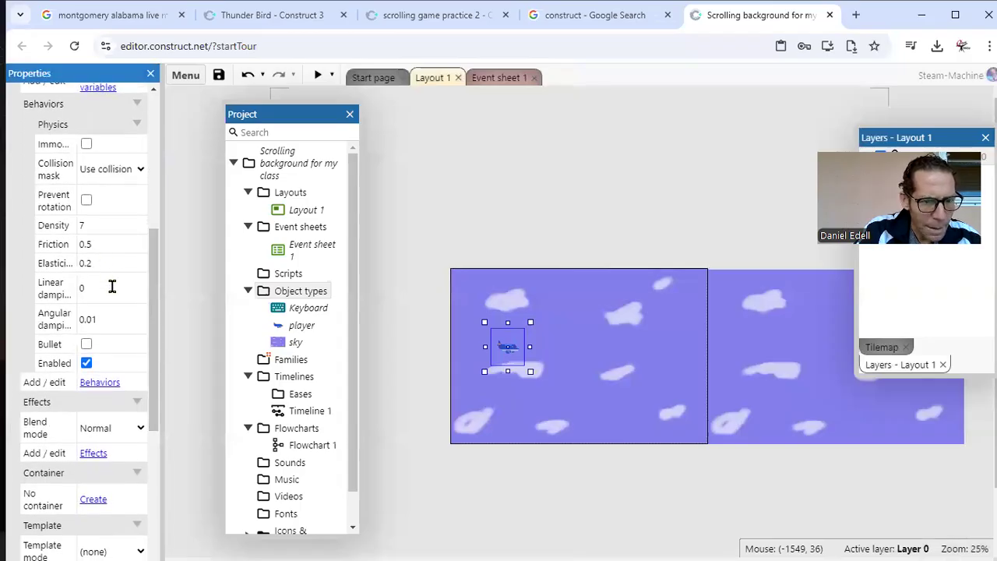
click(119, 317)
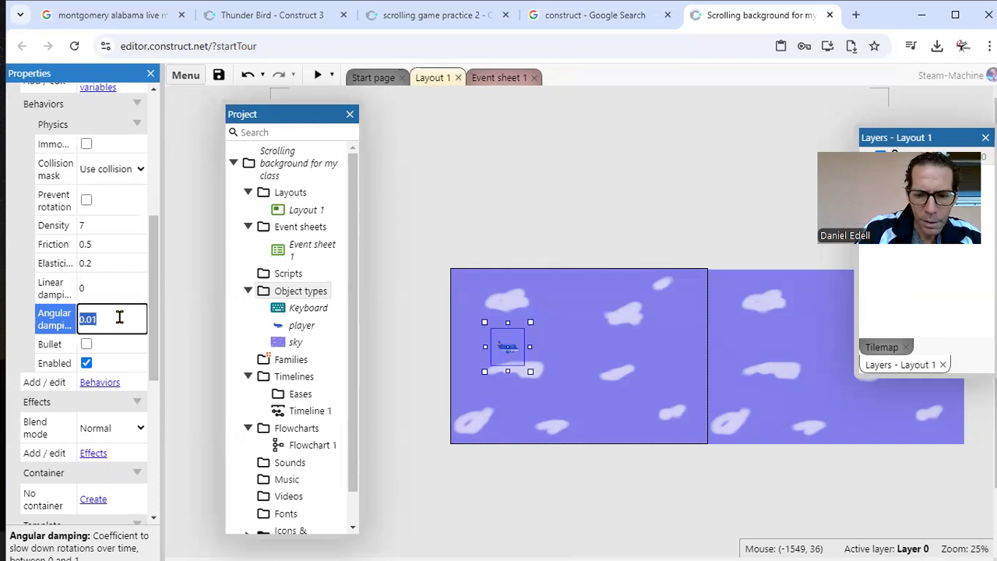
click(197, 376)
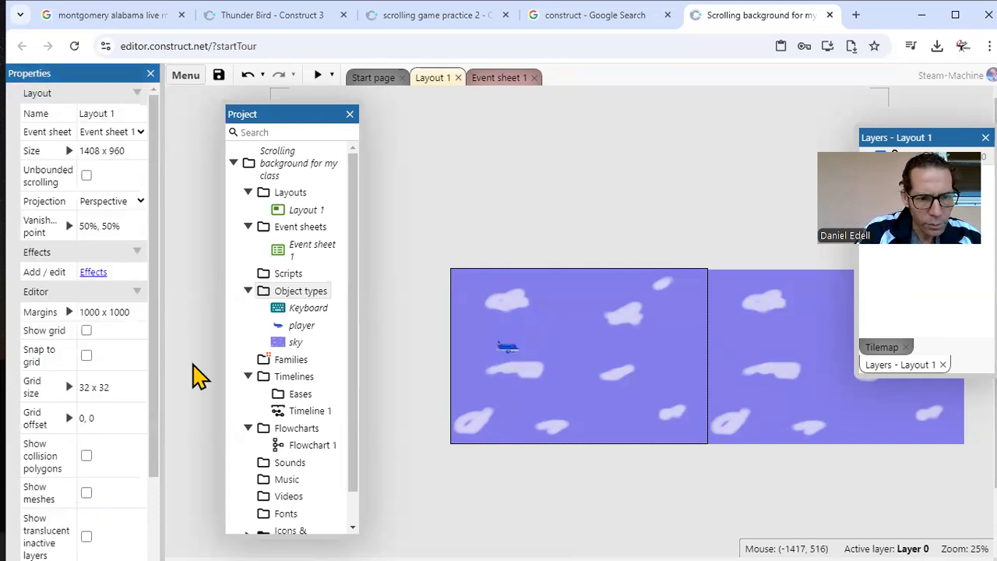
Step: Preview the game to test how the airliner falls and rises with the Physics behavior, and close the preview
click(318, 75)
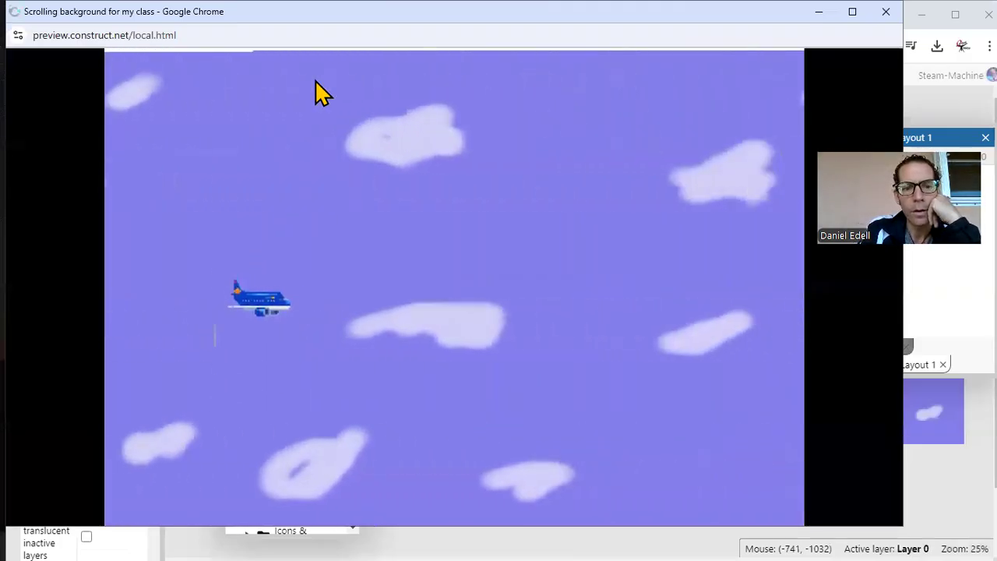
key(Up)
key(Down)
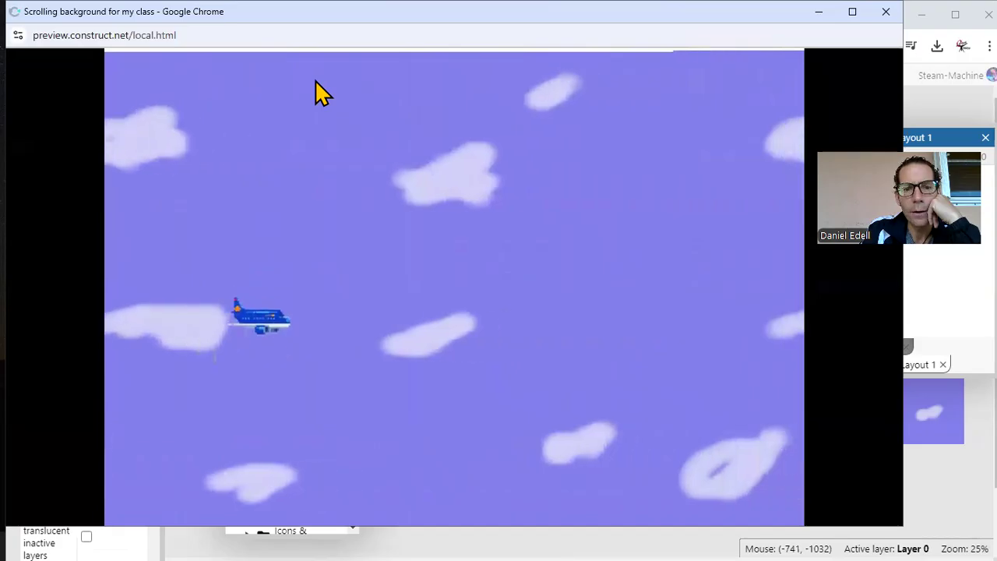
key(Up)
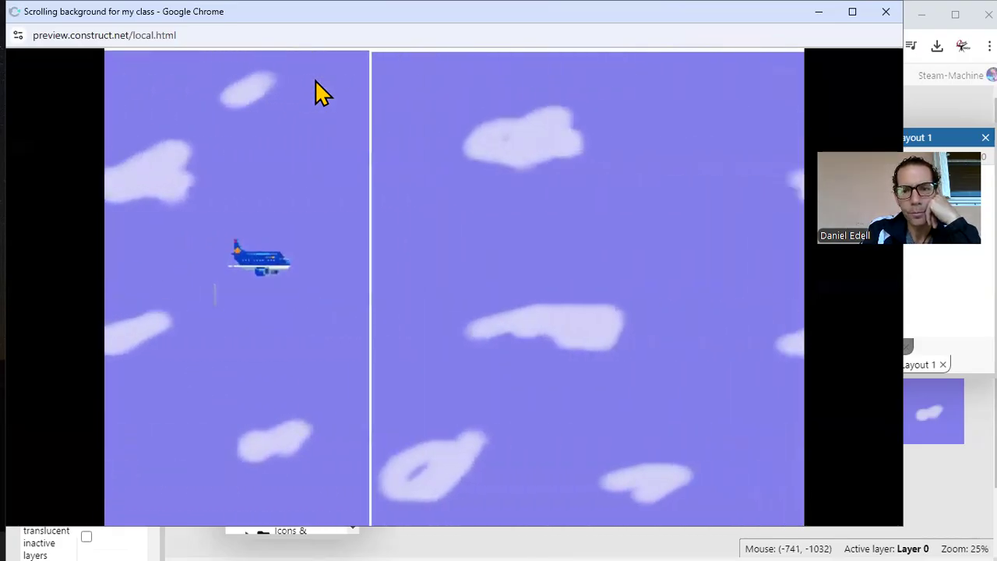
key(Up)
key(Down)
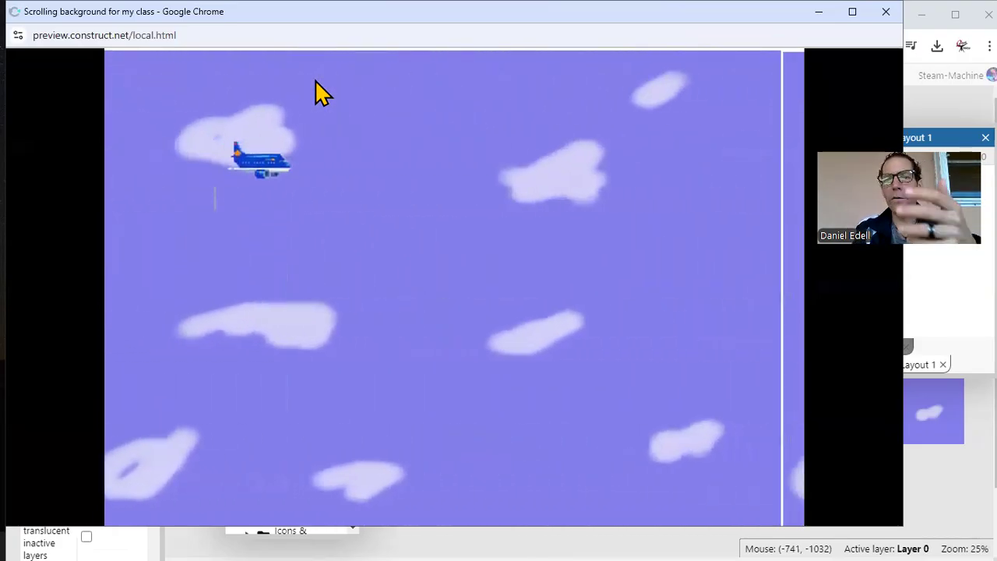
key(Down)
key(Up)
key(Down)
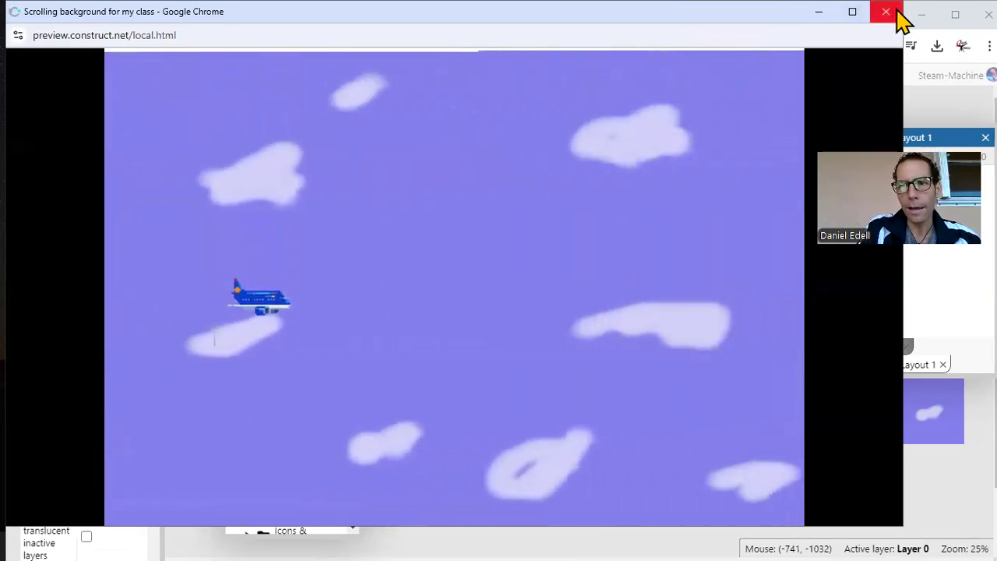
click(888, 14)
Step: Close the Google search page and run a preview of the scrolling game practice 2 project to test its player movement
click(592, 15)
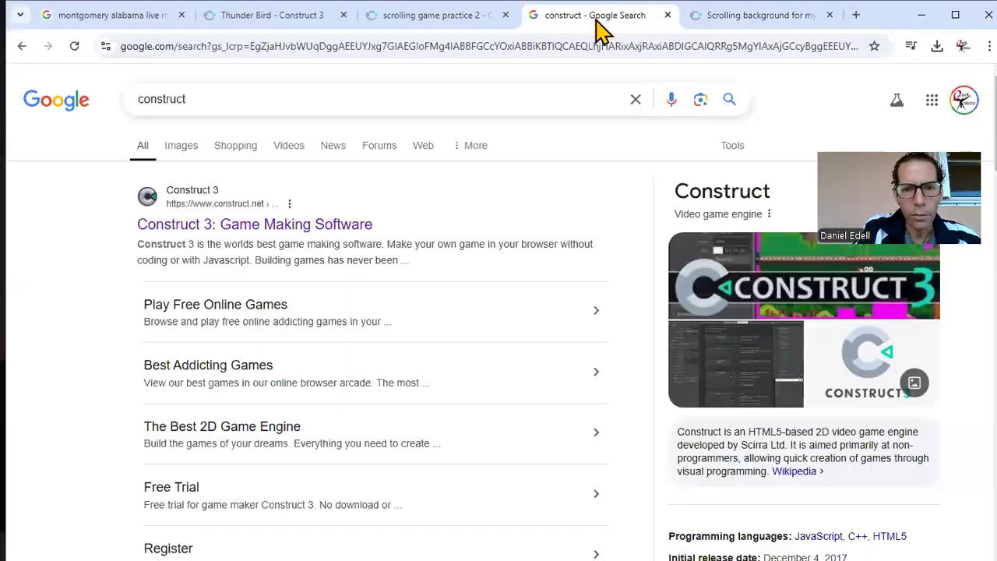
click(667, 16)
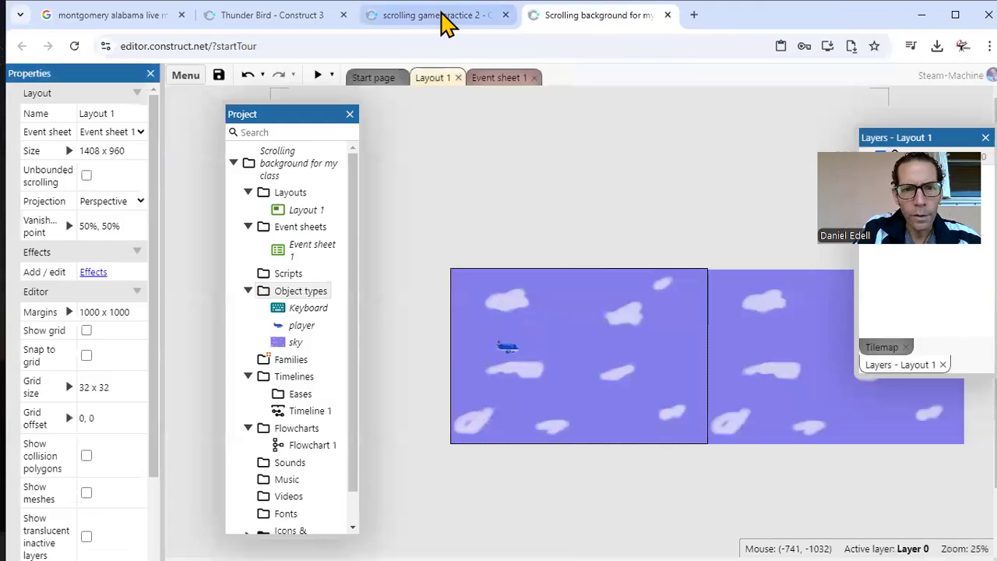
click(441, 18)
click(318, 75)
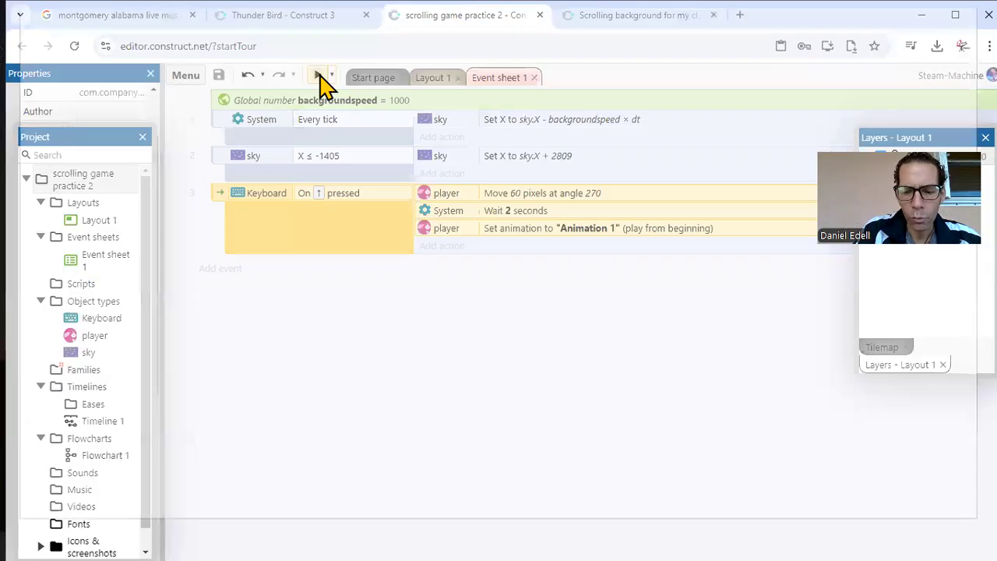
key(Up)
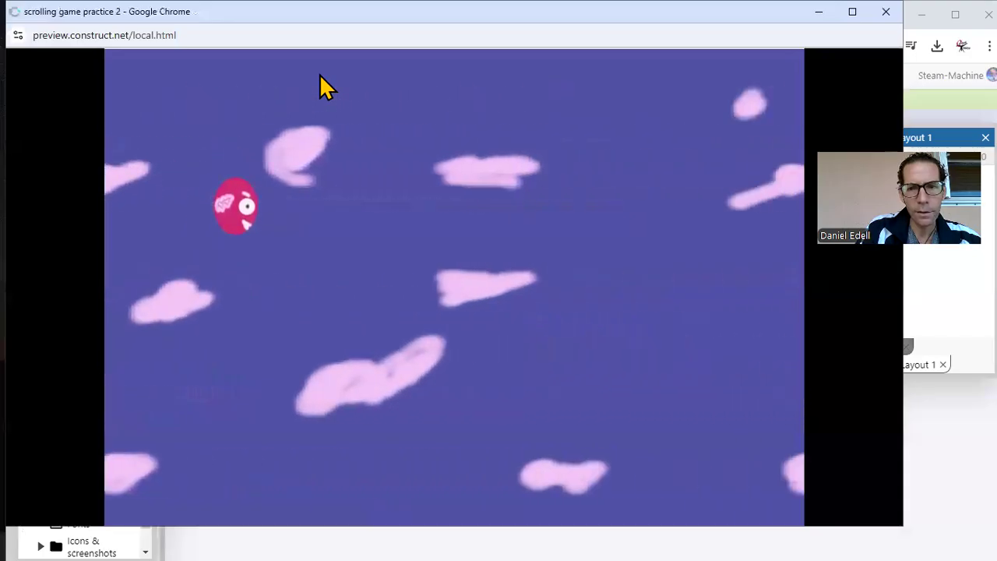
click(885, 12)
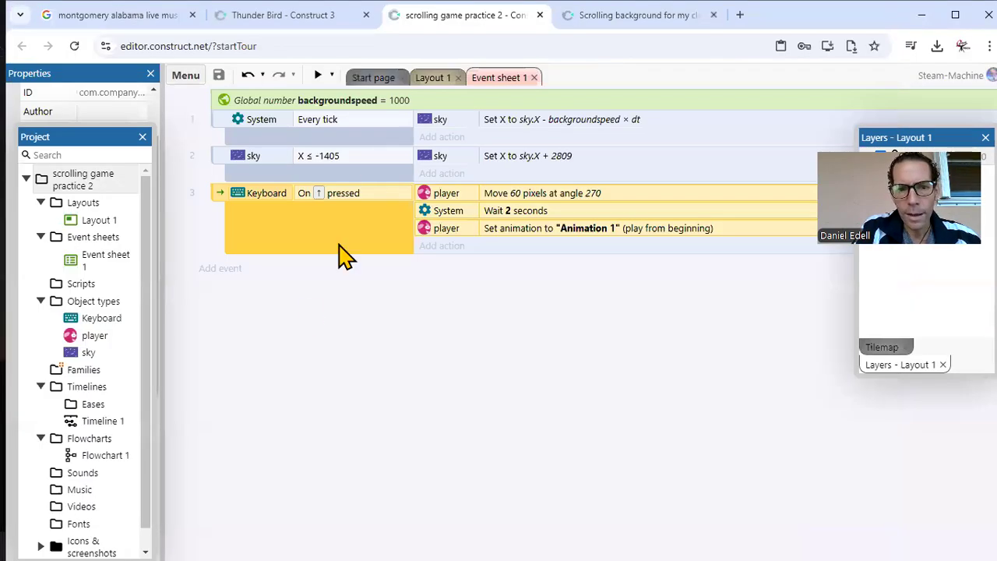
Step: Preview the Thunder Bird project and fly the bird upward to examine the finished example's gameplay
click(300, 16)
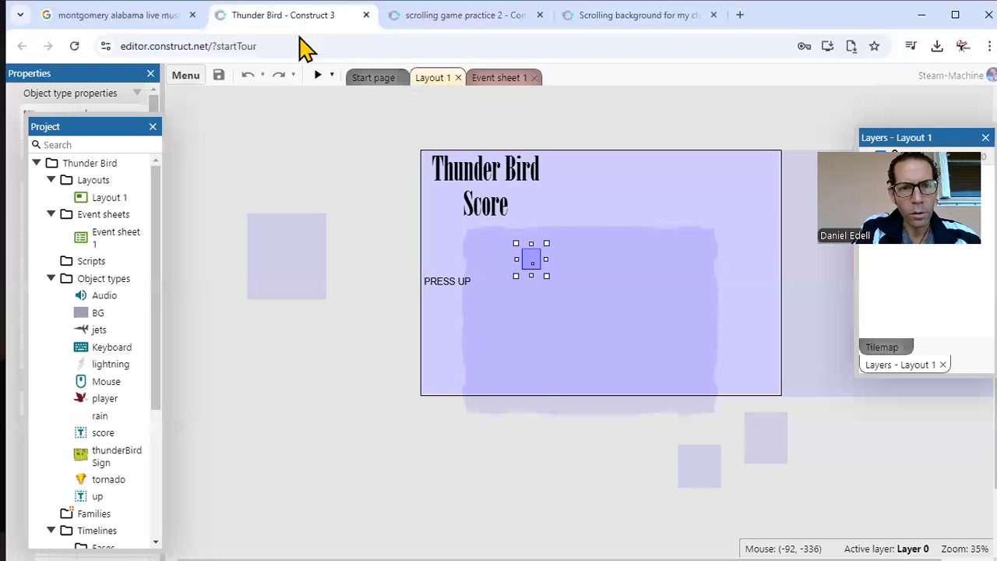
click(319, 76)
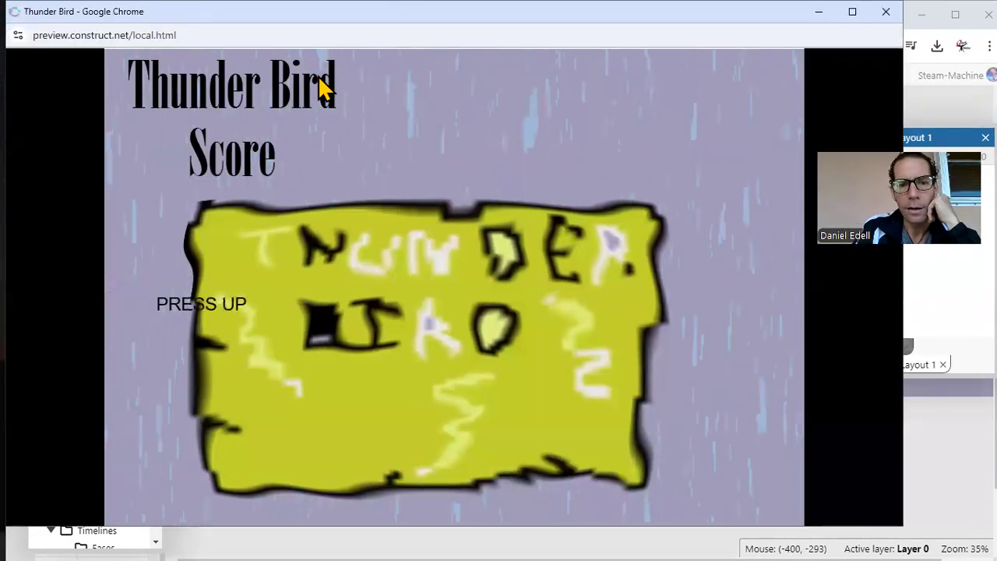
key(Up)
key(Up)
key(Up)
key(Up)
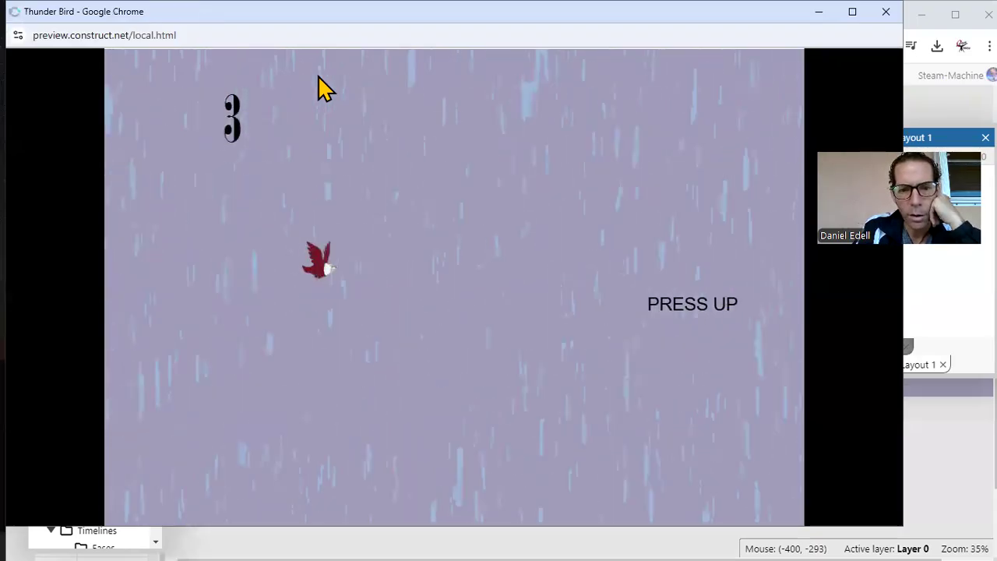
key(Up)
key(Up)
key(Up)
key(Up)
key(Up)
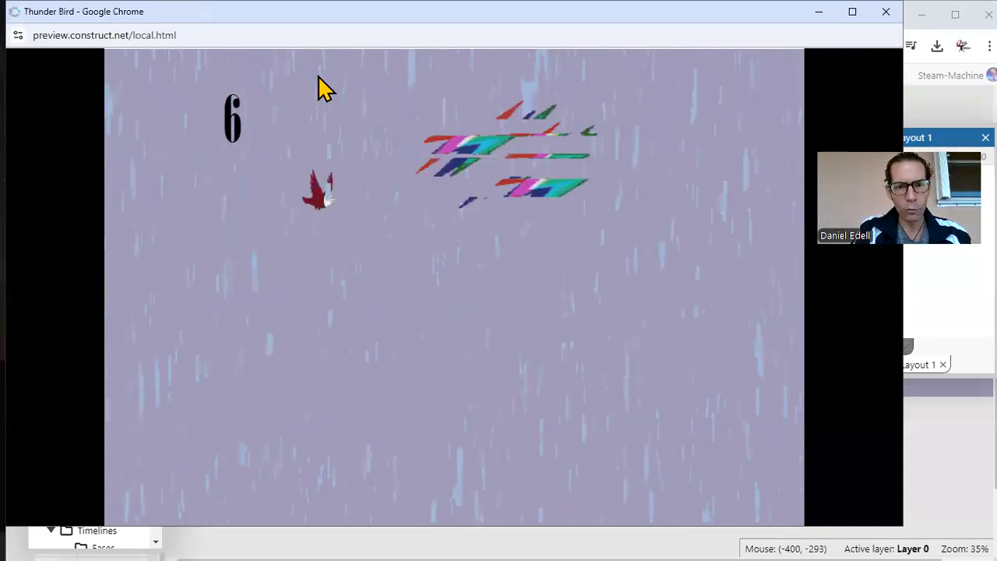
Step: Finish the Thunder Bird preview and examine its event sheet through to the every 1.0 seconds event that adds to the score
key(Up)
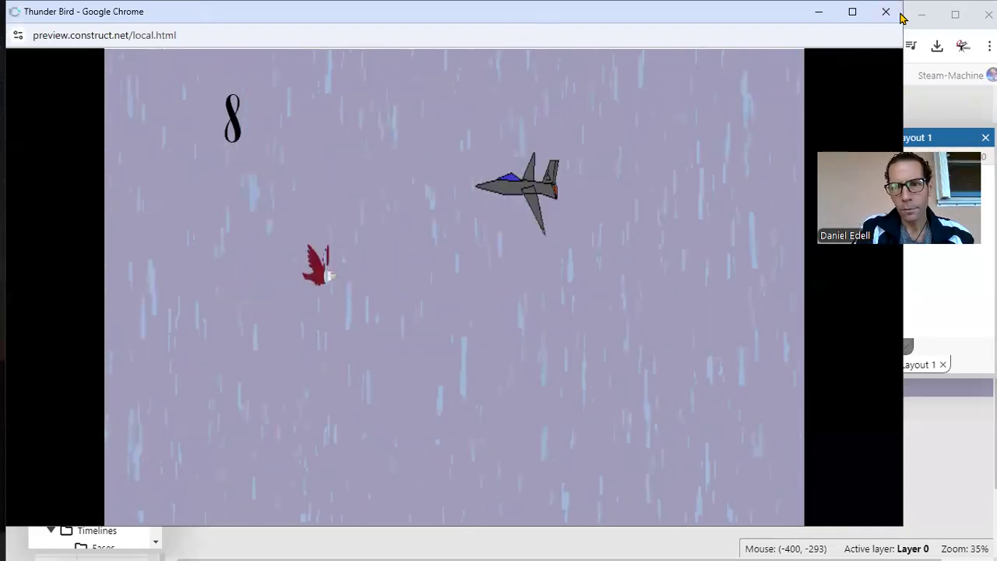
click(886, 12)
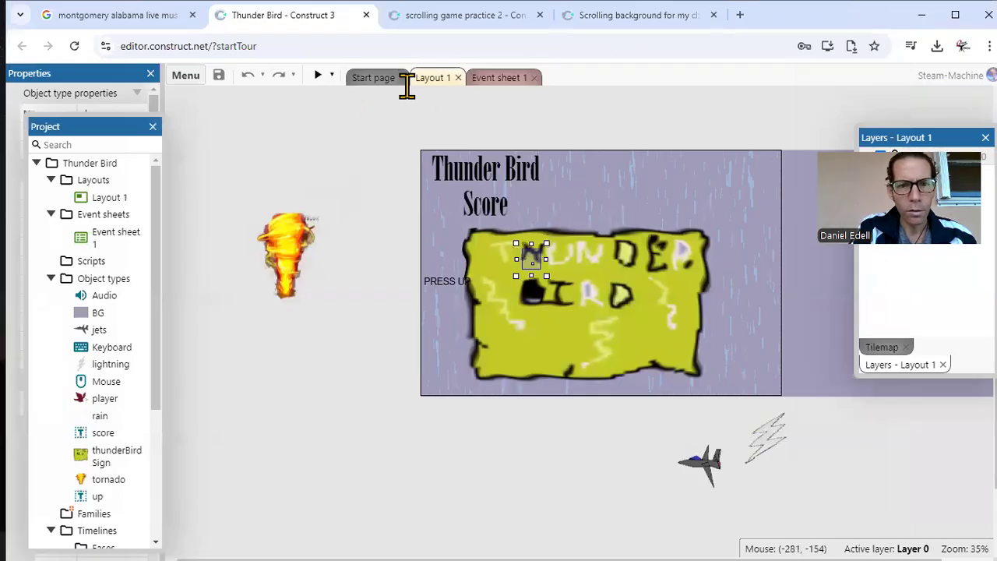
click(495, 79)
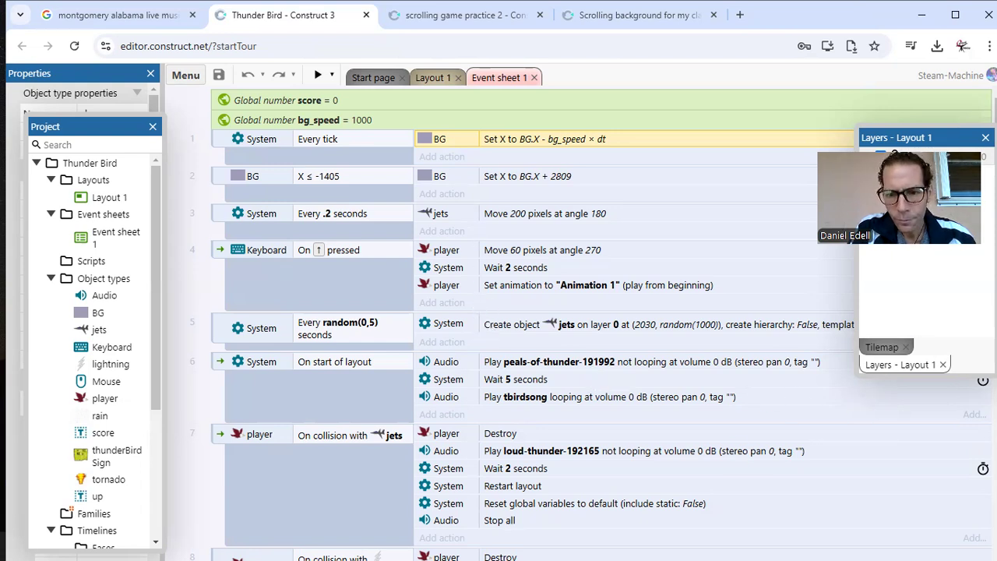
scroll(736, 450, down, 2)
scroll(736, 450, down, 5)
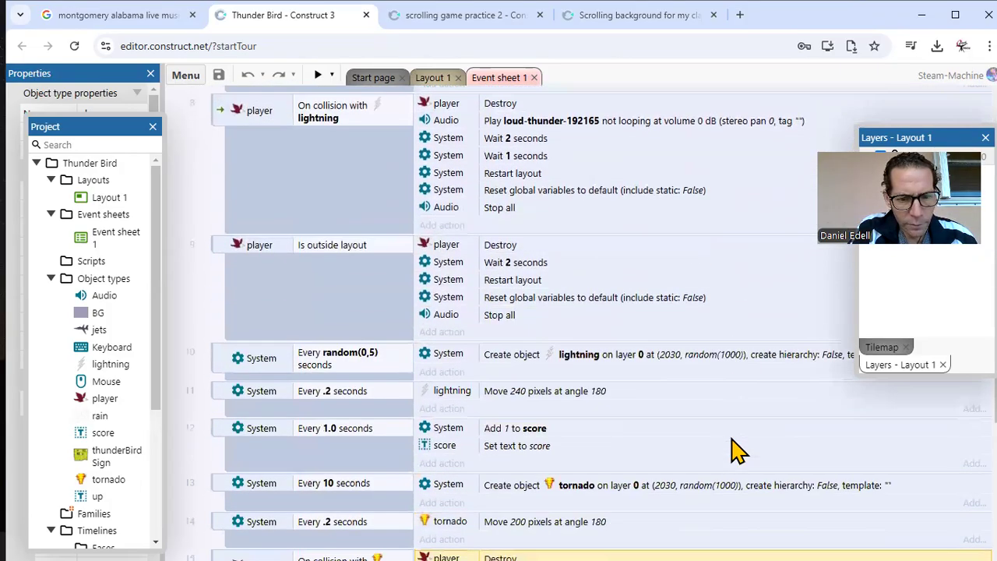
scroll(736, 450, down, 2)
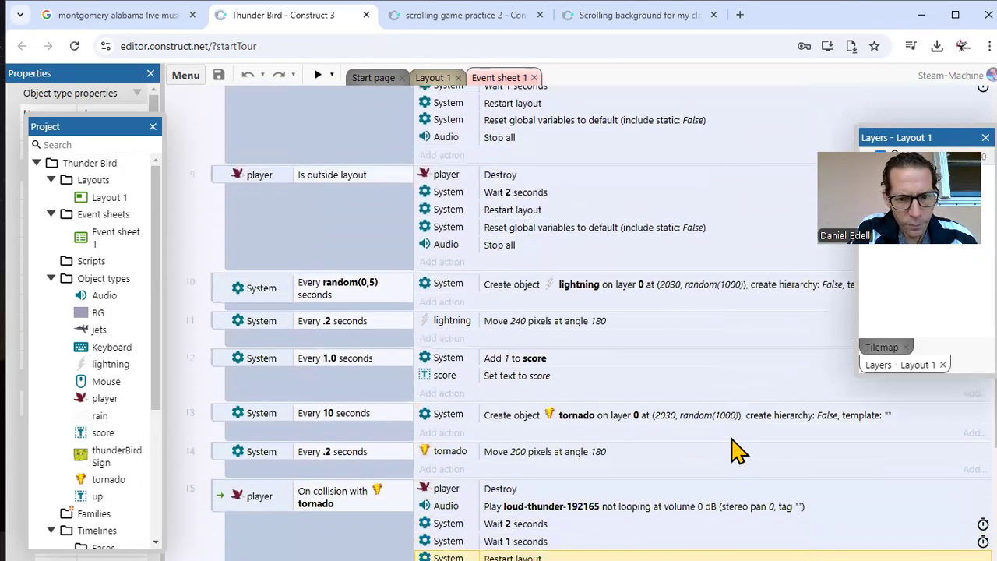
scroll(736, 450, down, 1)
click(231, 340)
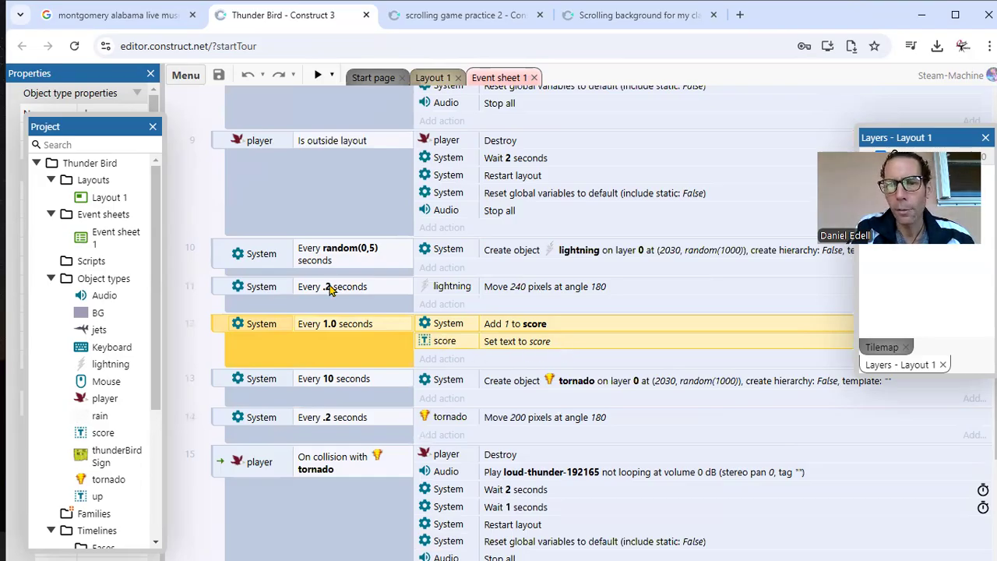
Step: Switch to the Scrolling background for my class project, show its event sheet, and move the floating Project window clear of the events
click(604, 16)
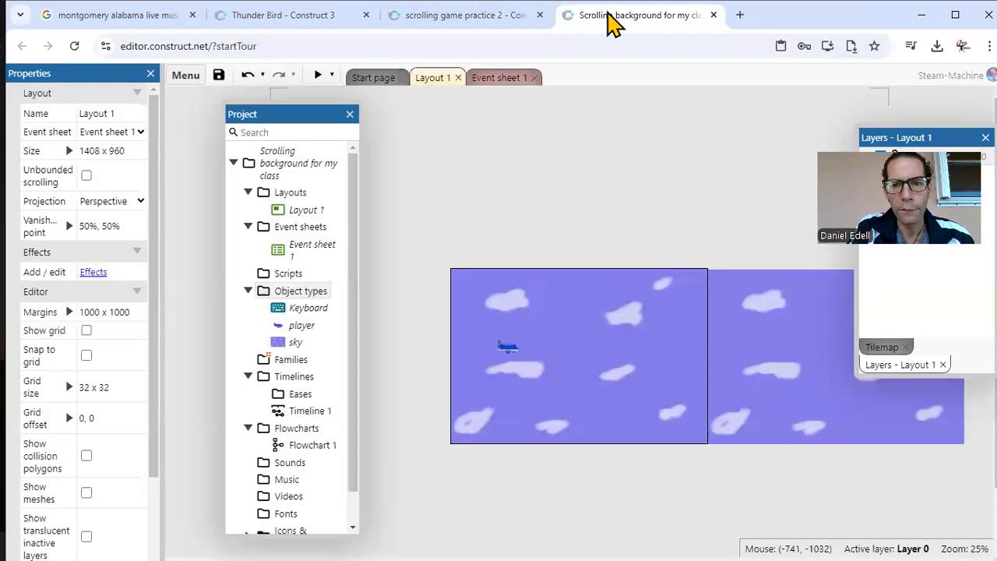
click(500, 78)
drag(319, 116, 171, 135)
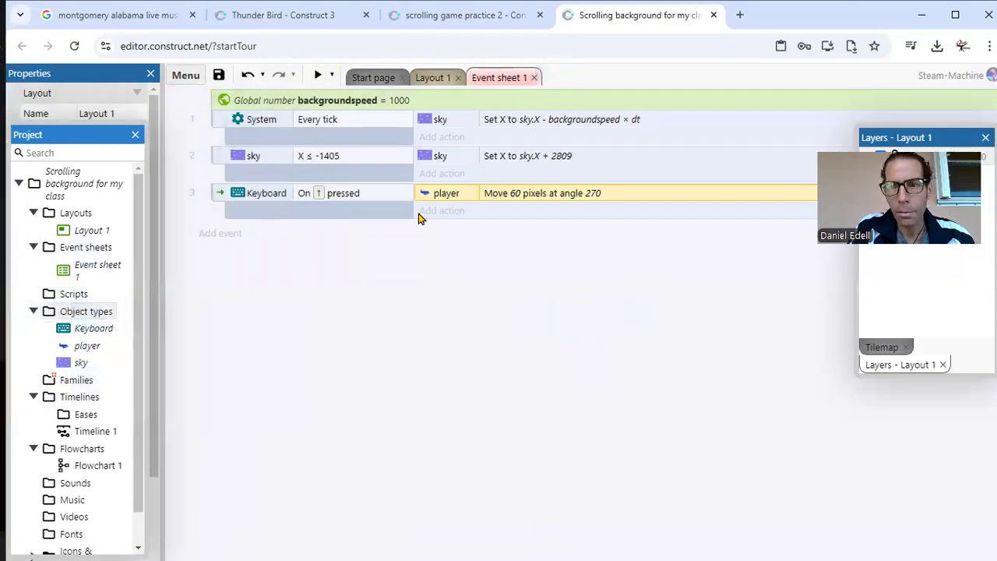